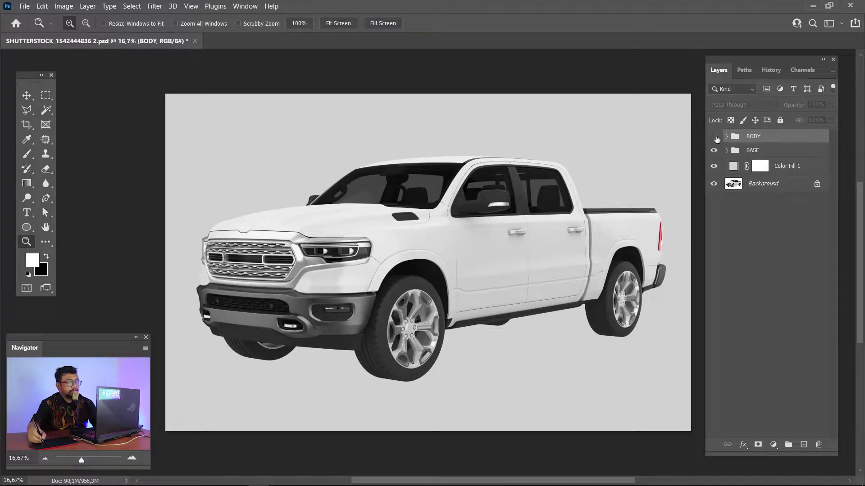
- Turn the BODY group back on and expand BODY and its Group 1
click(714, 137)
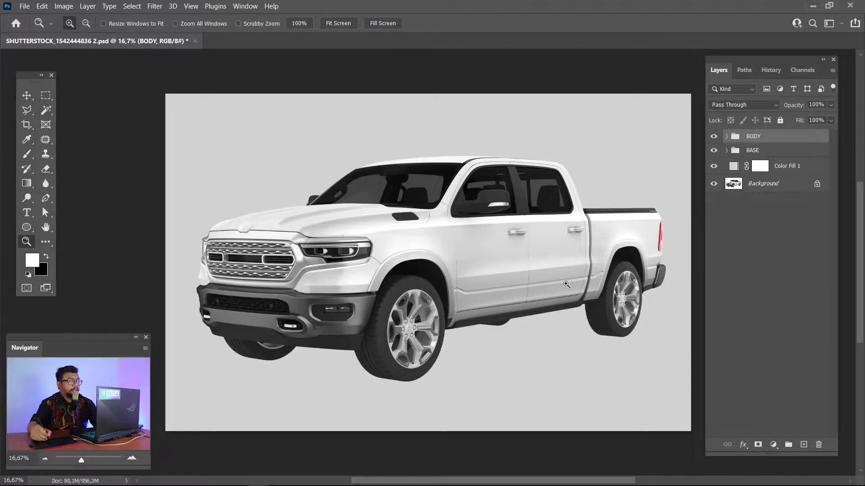
click(726, 137)
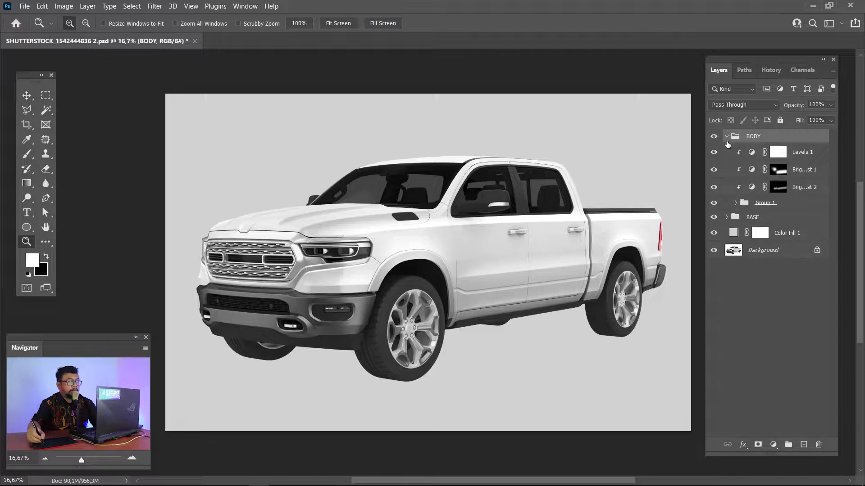
click(736, 203)
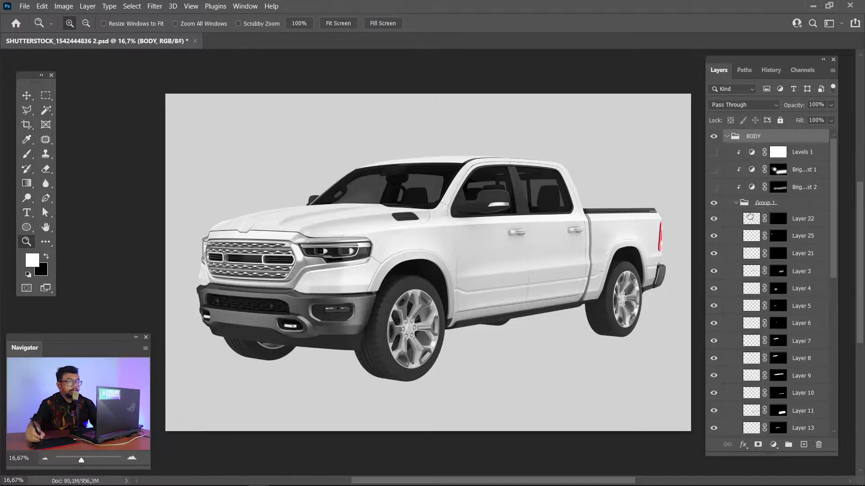
- Make the Layer 3 and Layer 4 shading in Group 1 visible, comparing Layer 3 off and on
scroll(834, 203, down, 1)
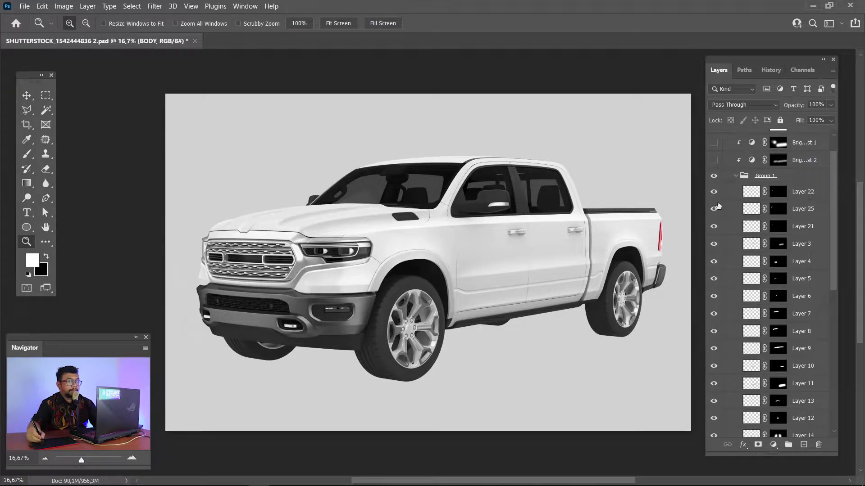
click(717, 244)
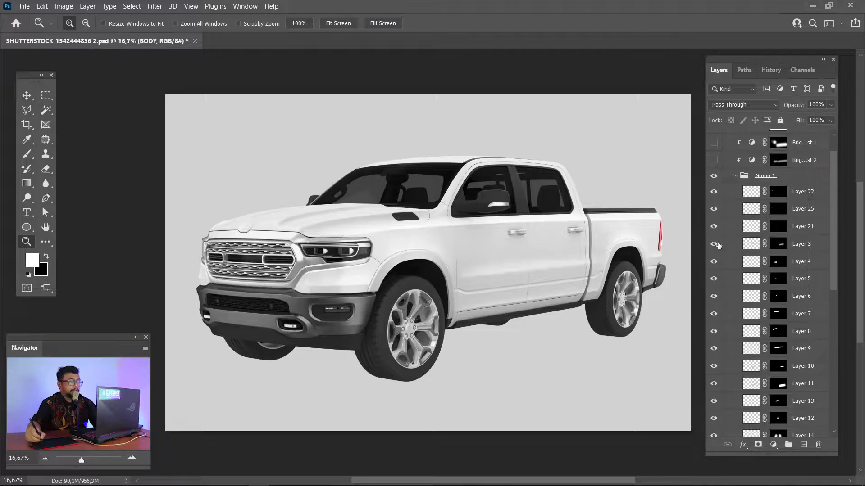
click(714, 244)
click(713, 265)
drag(830, 217, 822, 359)
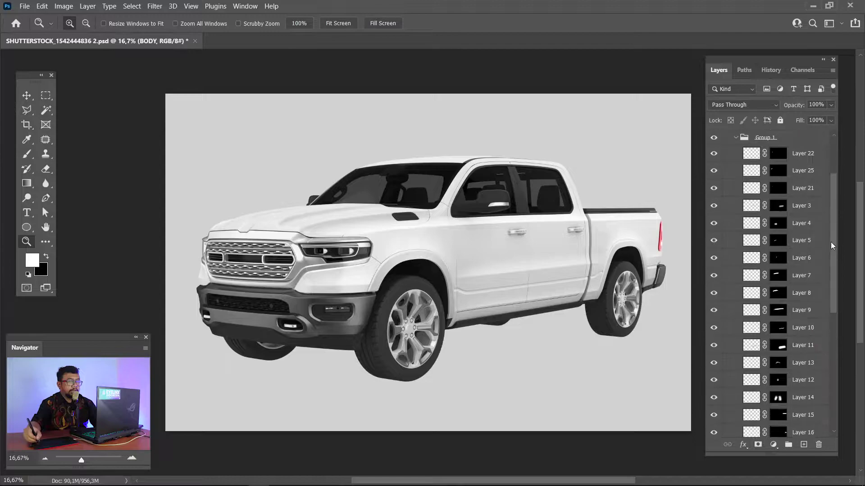
click(713, 348)
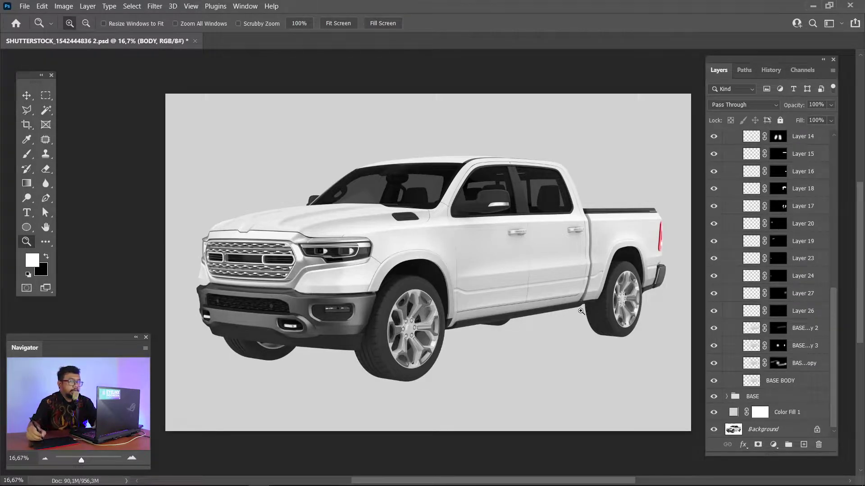
click(714, 348)
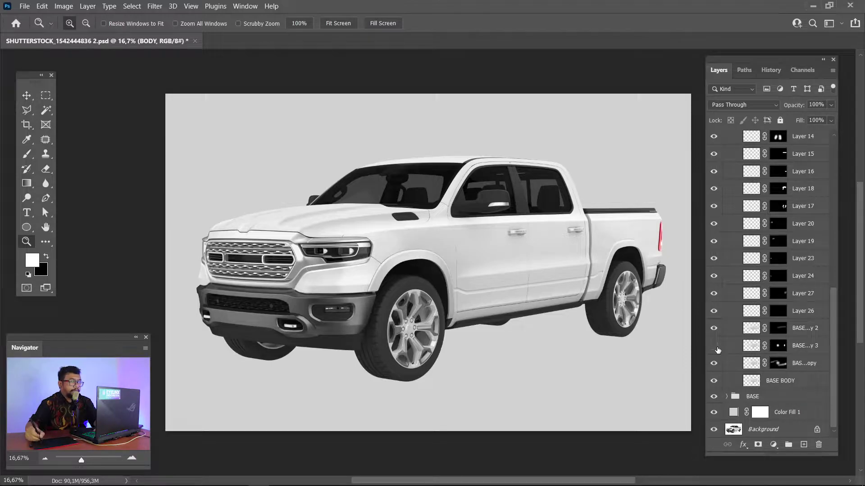
click(714, 348)
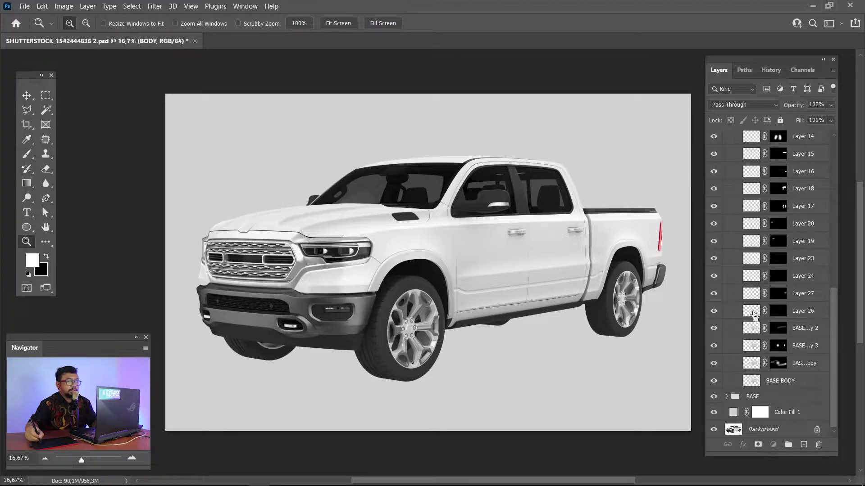
key(ctrl+x)
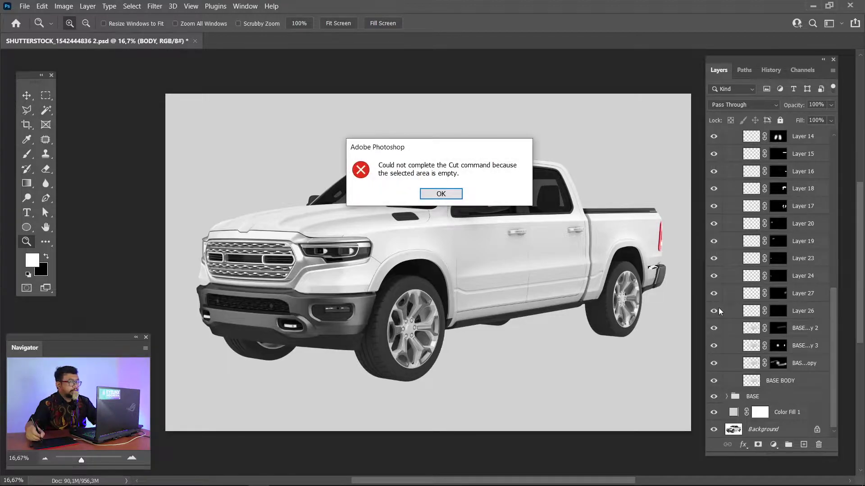
key(Return)
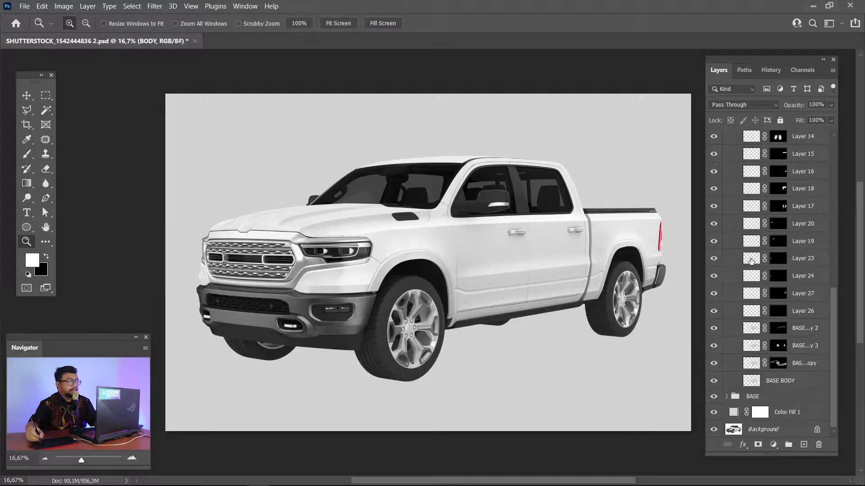
ctrl+click(754, 194)
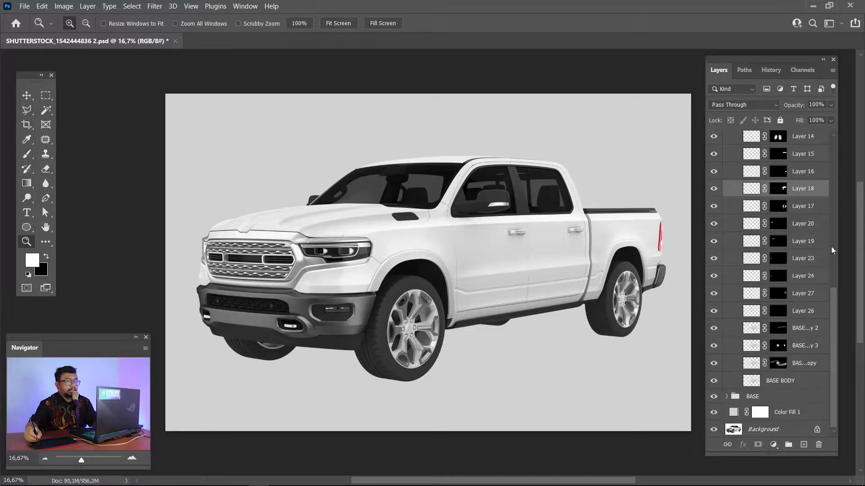
scroll(793, 252, up, 3)
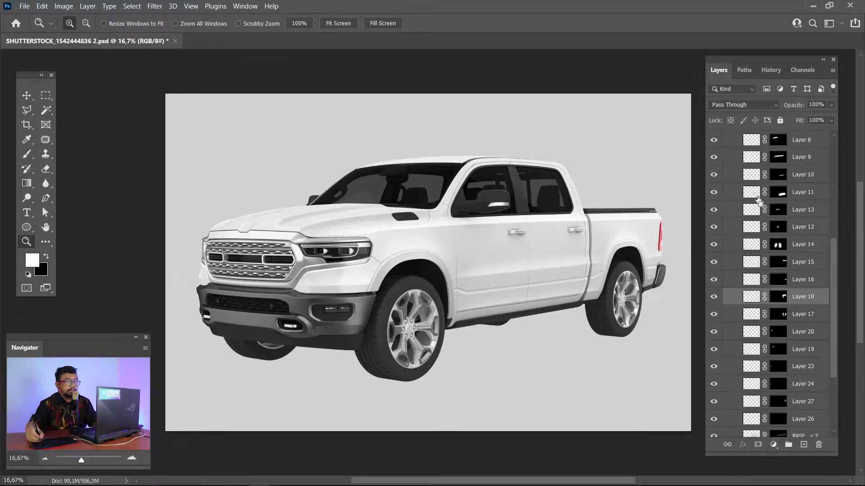
key(ctrl+d)
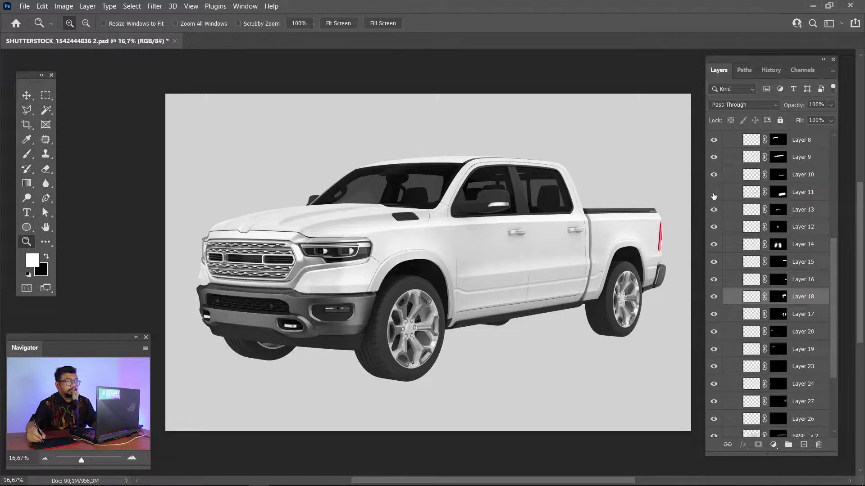
click(714, 192)
click(714, 192)
scroll(811, 293, down, 2)
scroll(815, 337, down, 4)
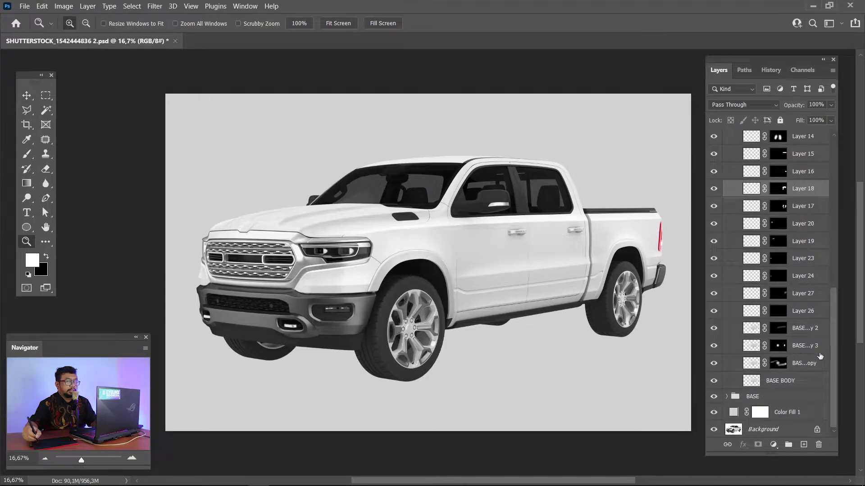
click(714, 363)
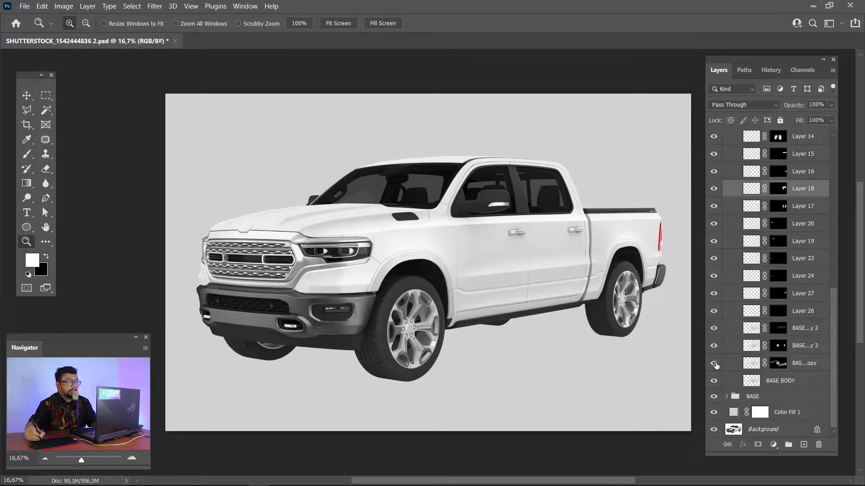
click(714, 364)
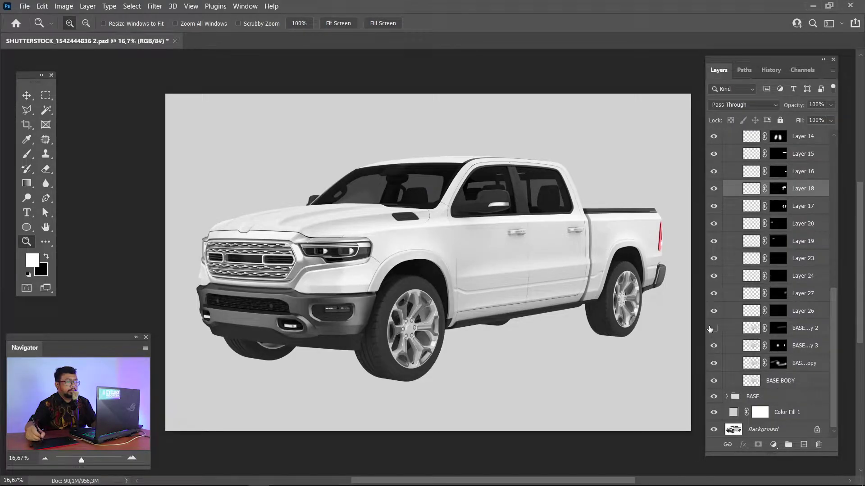
drag(834, 320, 819, 227)
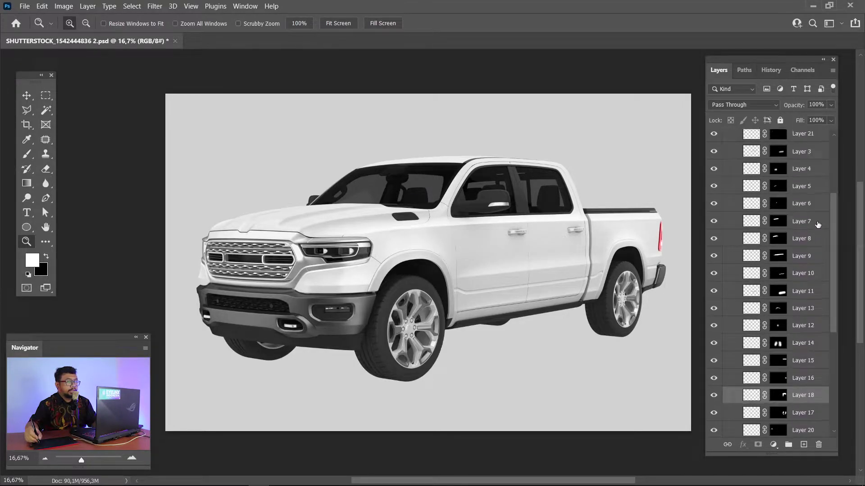
ctrl+click(749, 204)
key(ctrl+d)
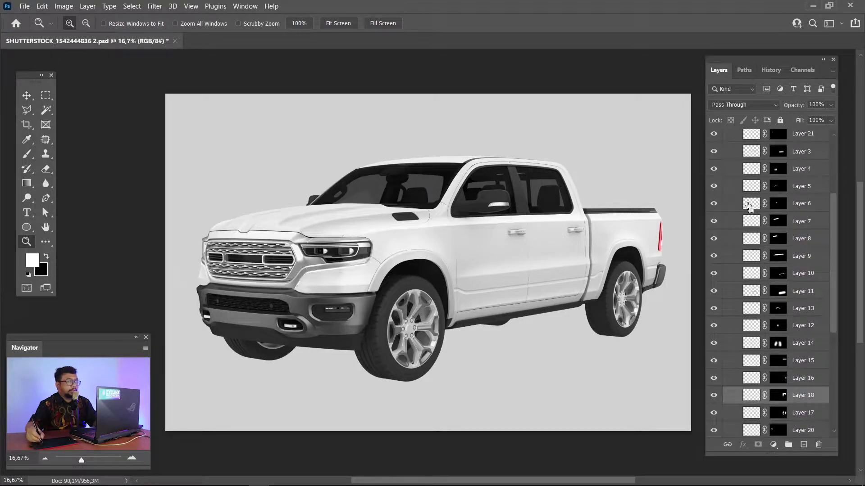
ctrl+click(751, 259)
key(ctrl+d)
ctrl+click(753, 291)
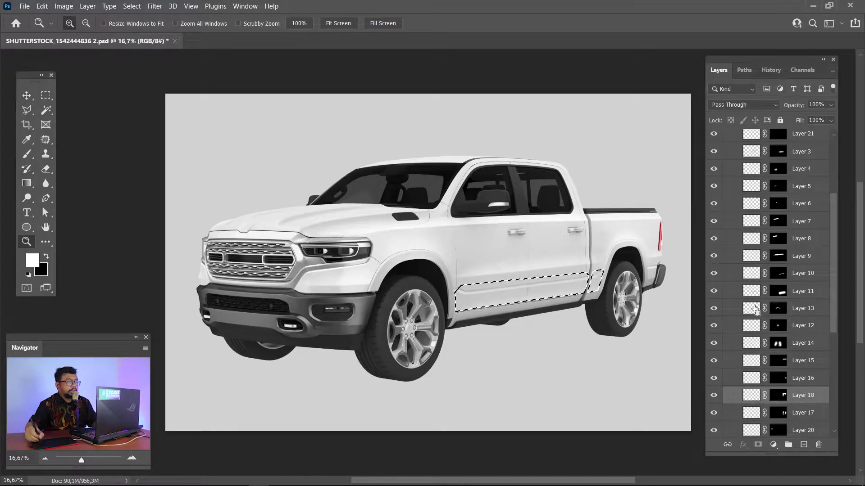
ctrl+click(752, 308)
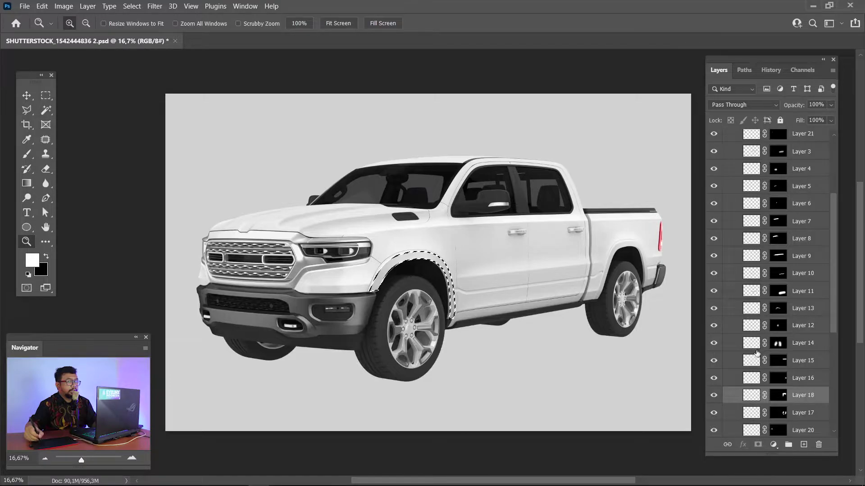
key(ctrl+d)
ctrl+click(753, 362)
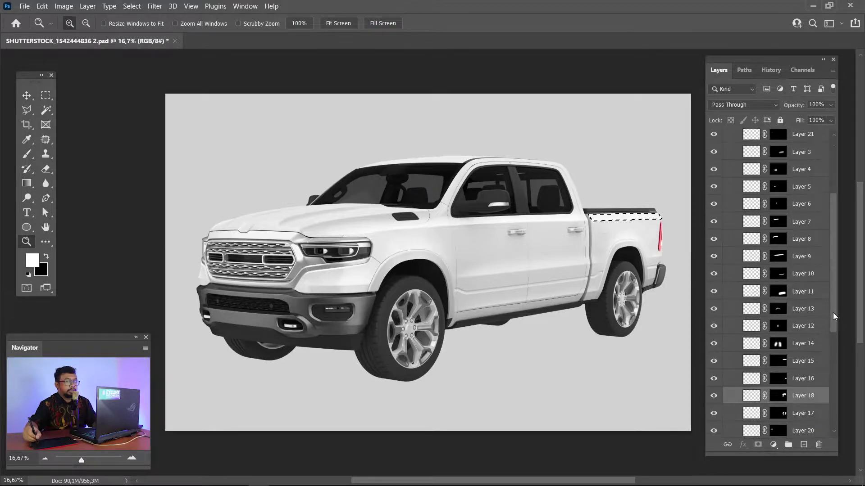
scroll(751, 189, up, 3)
ctrl+click(751, 225)
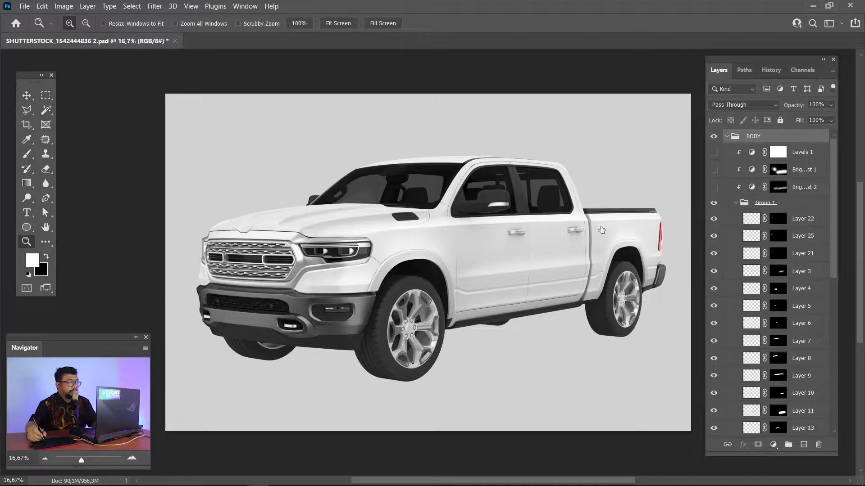
mouse_move(182, 193)
mouse_down()
mouse_move(429, 280)
mouse_move(503, 187)
mouse_up()
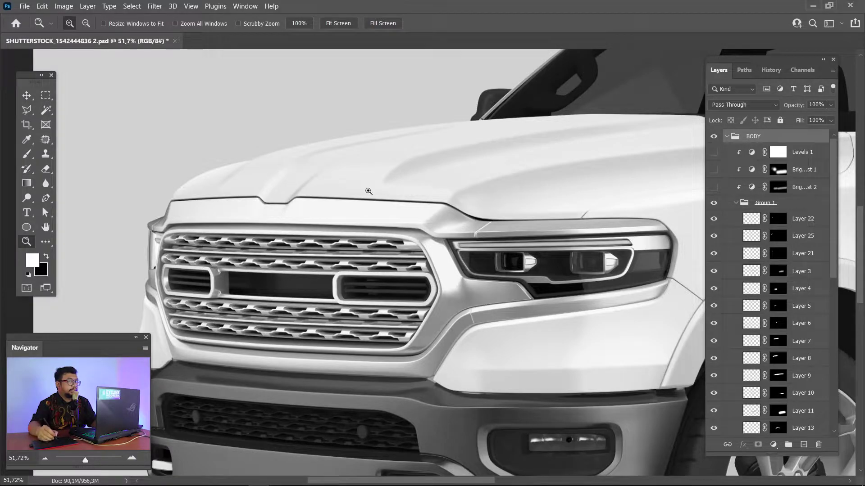
ctrl+click(751, 235)
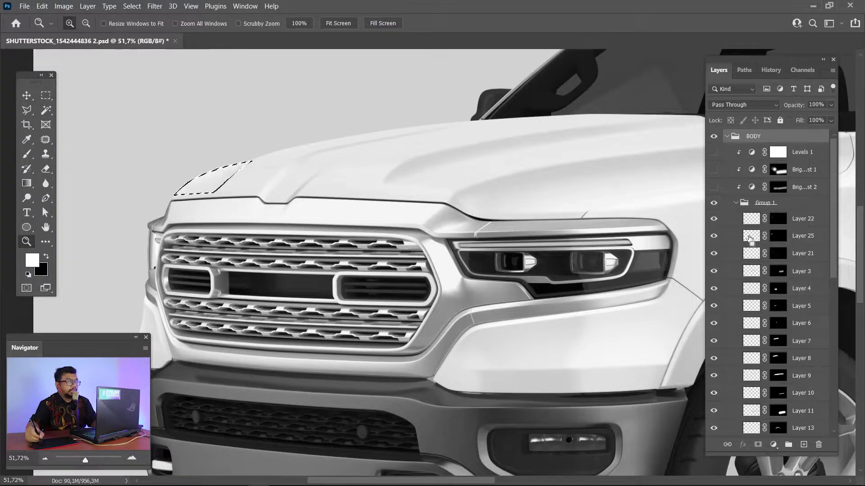
click(714, 238)
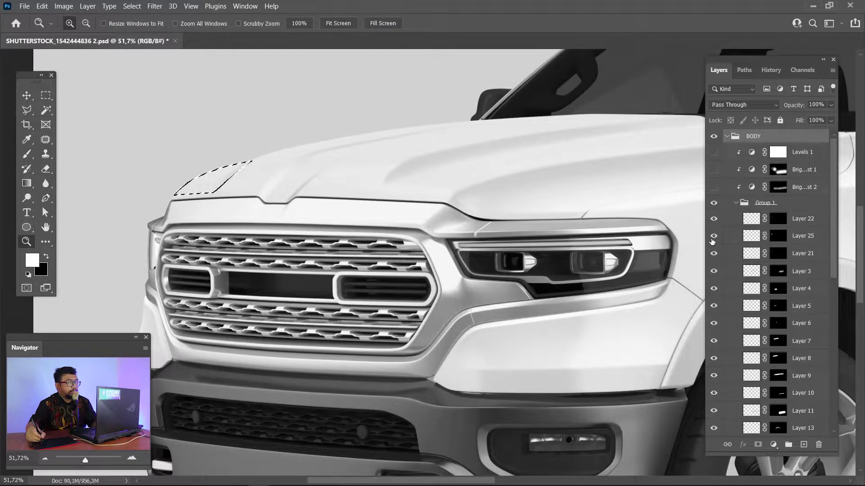
click(714, 236)
key(ctrl+d)
click(715, 241)
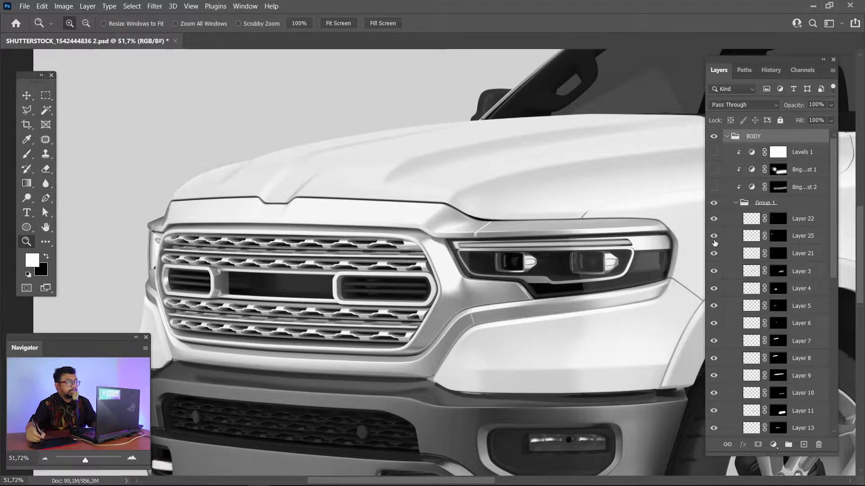
click(713, 258)
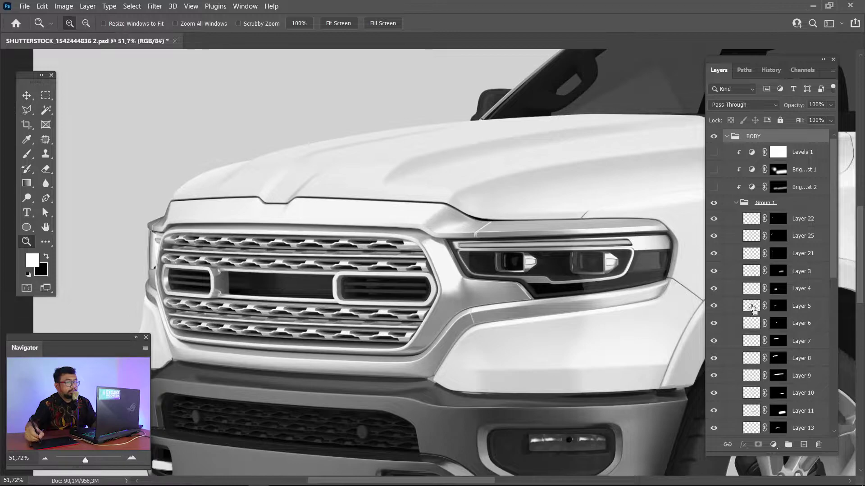
ctrl+click(751, 307)
key(ctrl+d)
click(714, 306)
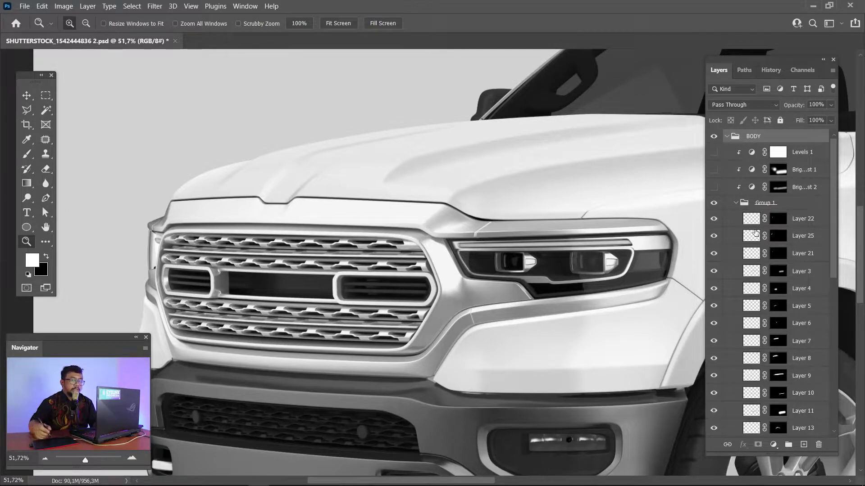
key(ctrl+0)
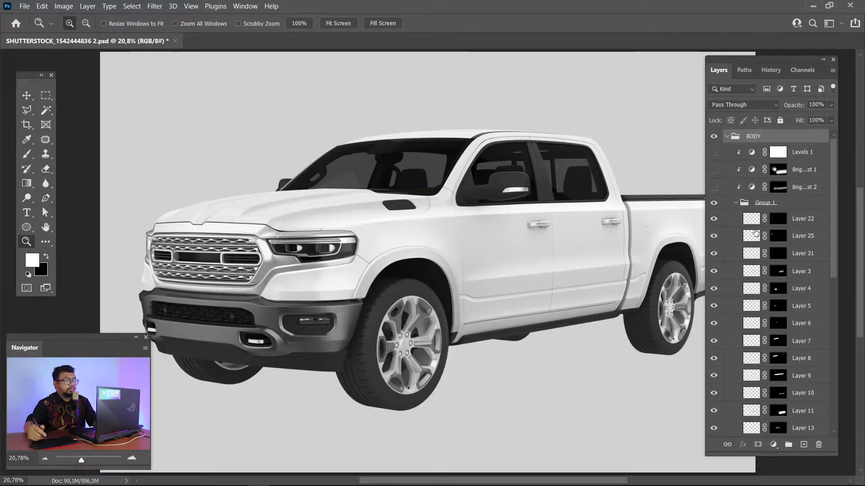
- Toggle BODY's two Brightness/Contrast adjustments to compare the lower body, ending with both visible
click(714, 188)
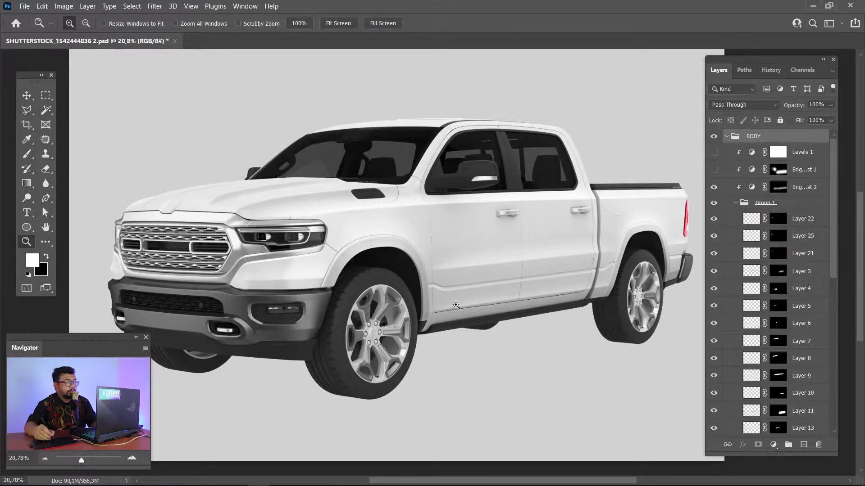
click(713, 171)
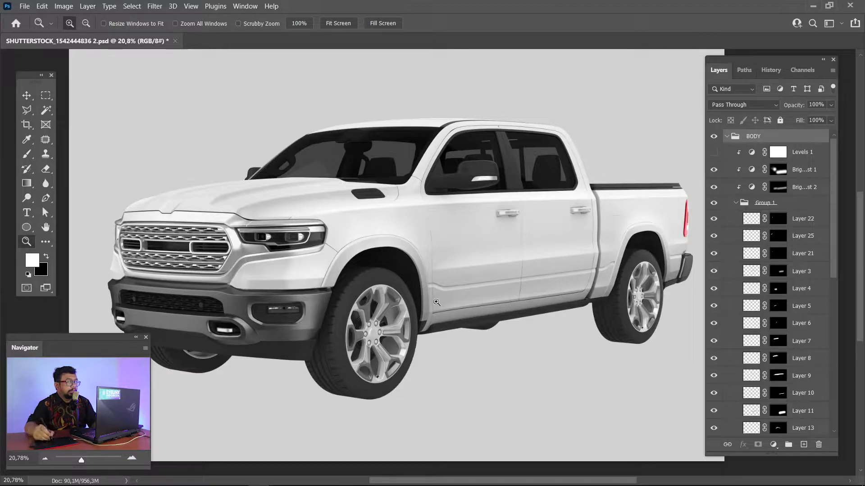
click(714, 187)
click(714, 170)
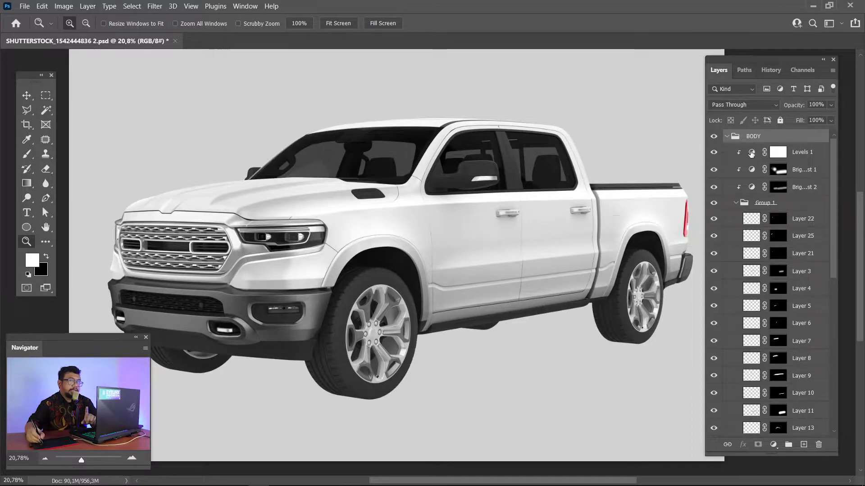
- Delete the old Levels 1 adjustment and remove a Brightness/Contrast layer added by mistake
double_click(751, 152)
drag(207, 129, 620, 127)
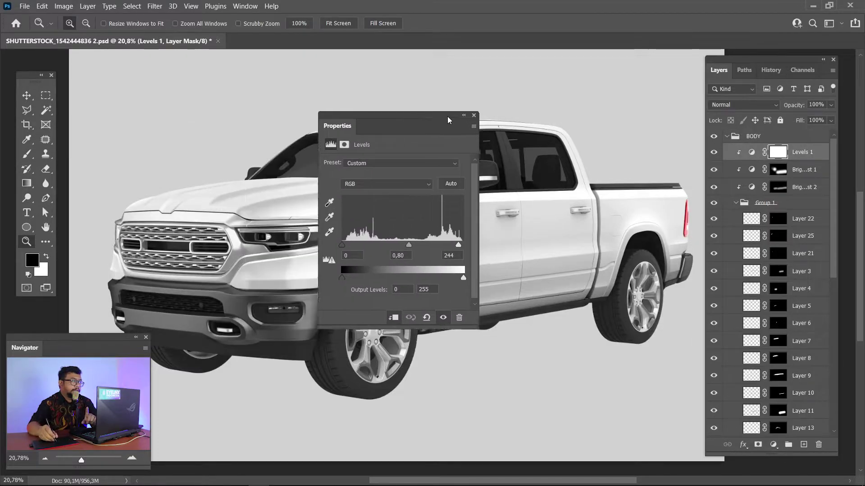
click(632, 111)
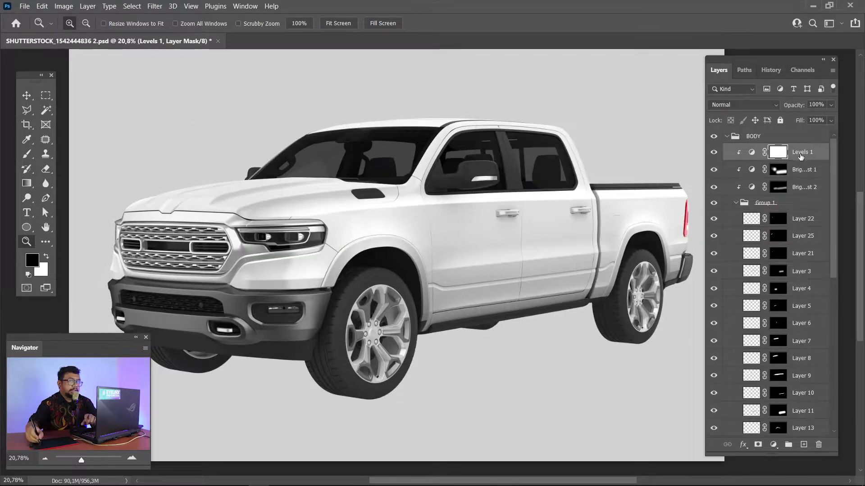
key(Delete)
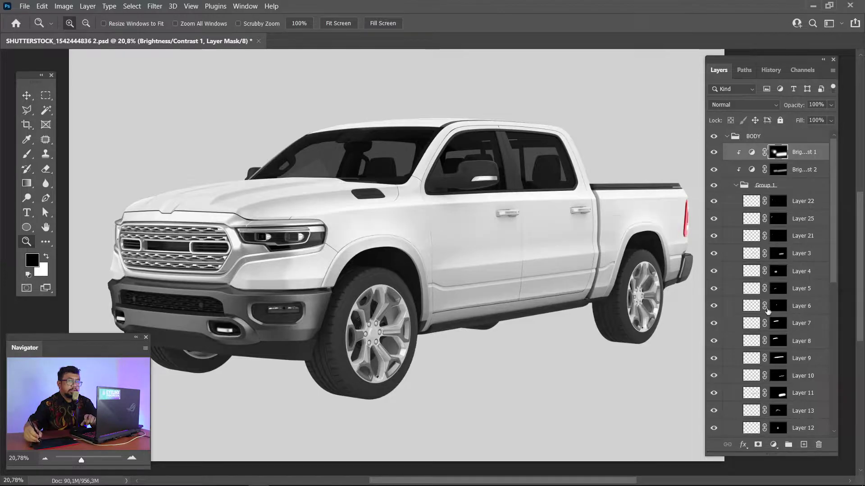
click(773, 445)
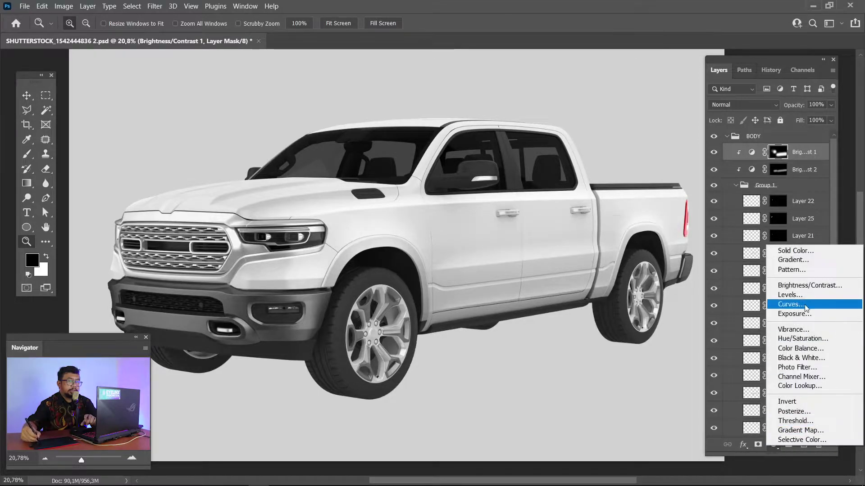
click(809, 286)
drag(573, 120, 641, 100)
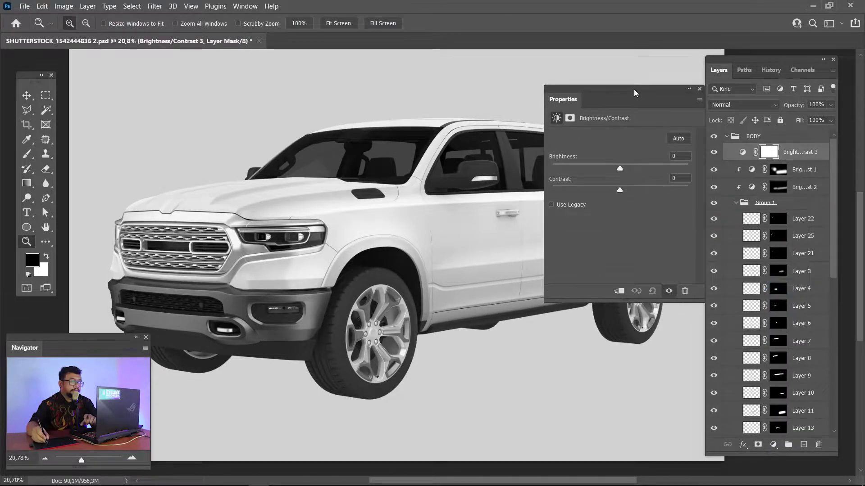
key(Delete)
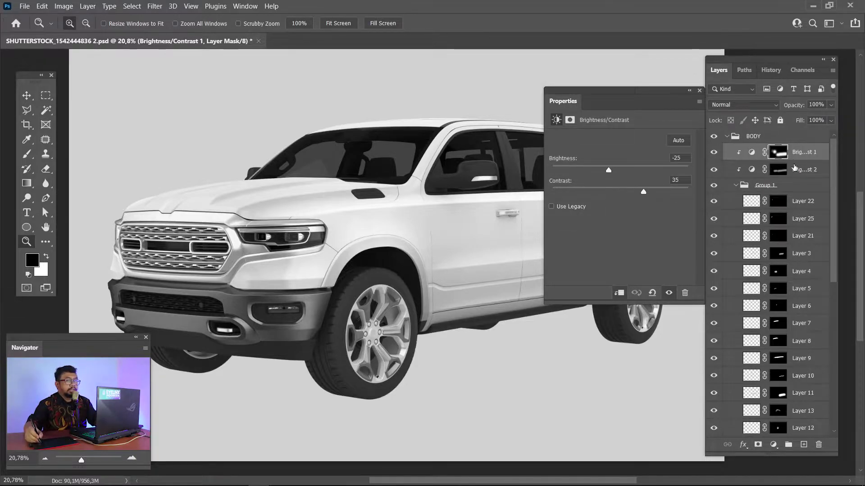
- Add a new Levels adjustment with midtones 0.72 and white point 247
click(777, 446)
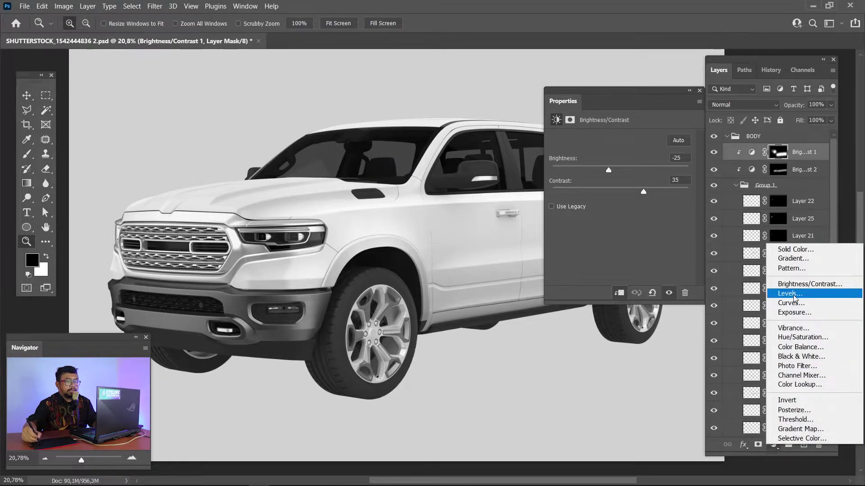
click(806, 297)
drag(618, 95, 83, 61)
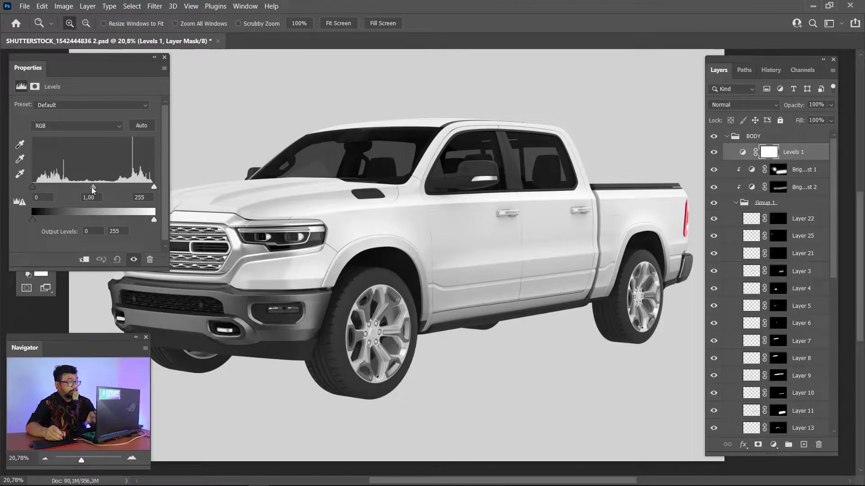
drag(94, 189, 98, 188)
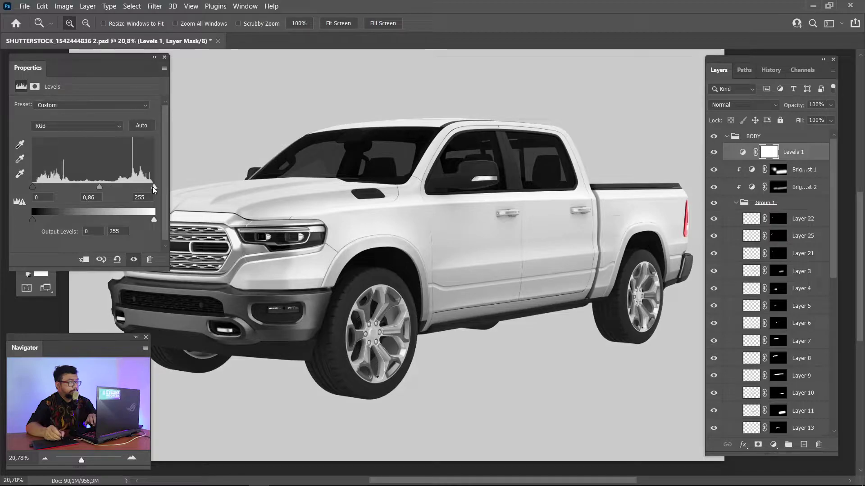
drag(153, 187, 96, 187)
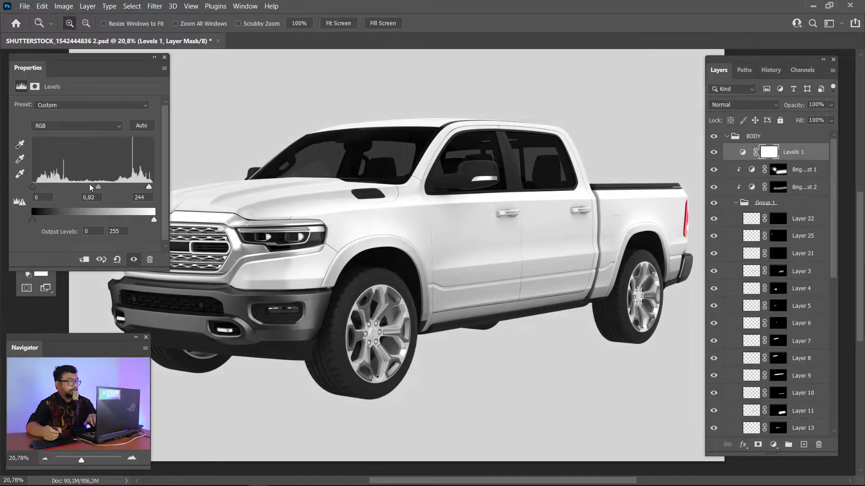
- Clip the Levels adjustment to the body layers and toggle it to compare the effect
right_click(810, 154)
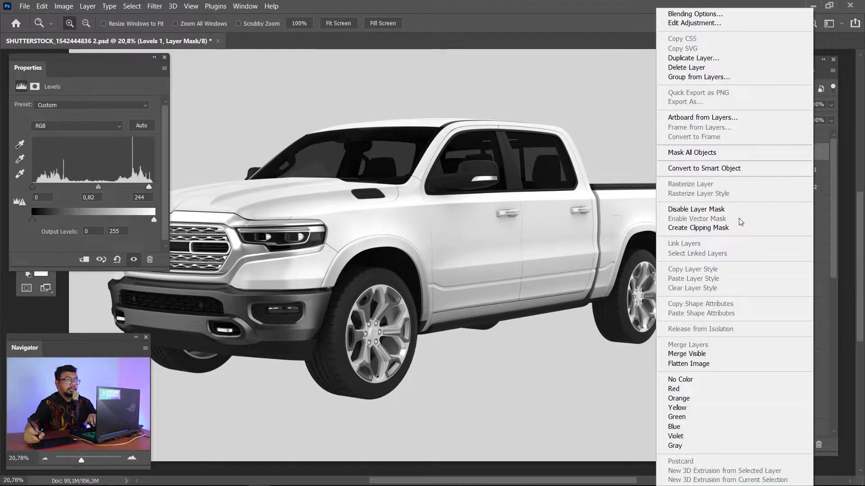
click(720, 227)
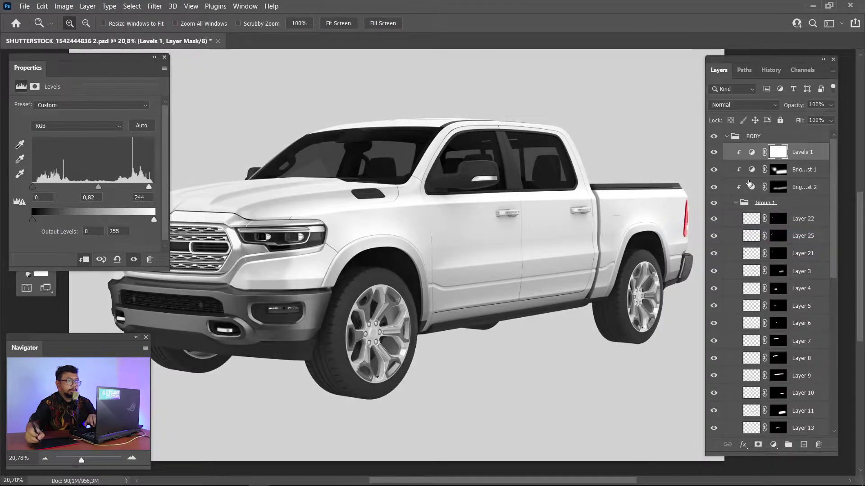
click(713, 155)
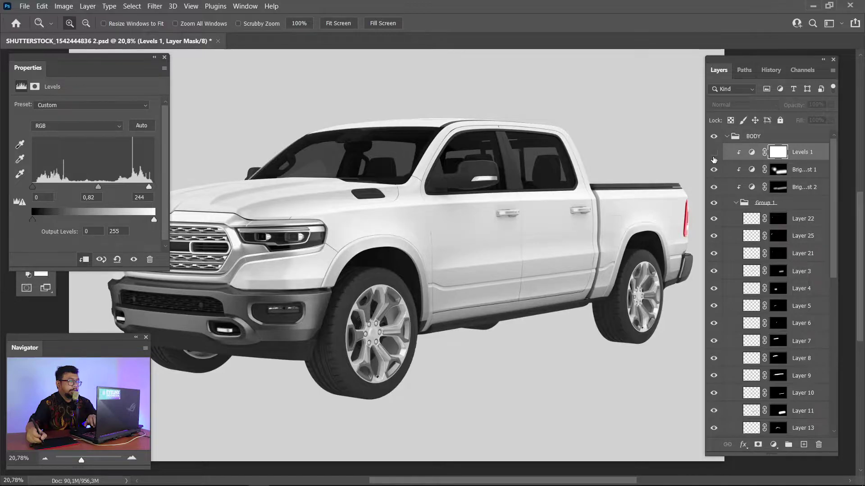
click(713, 155)
click(713, 156)
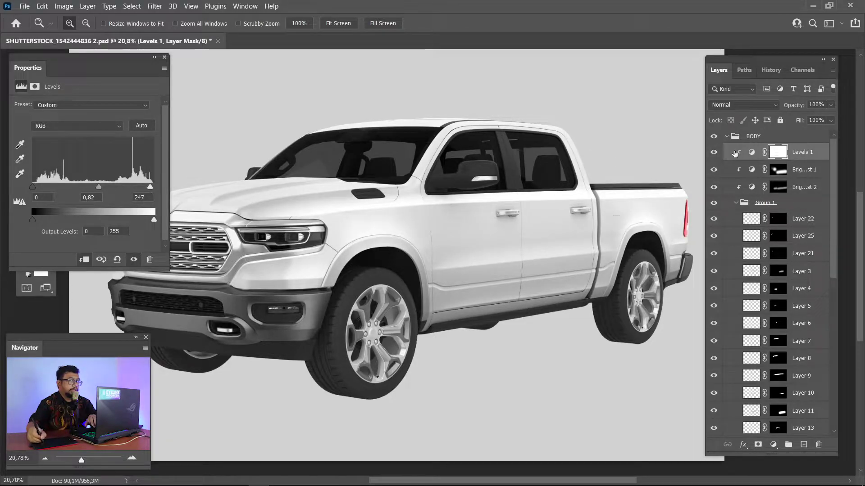
click(713, 153)
click(713, 153)
click(713, 153)
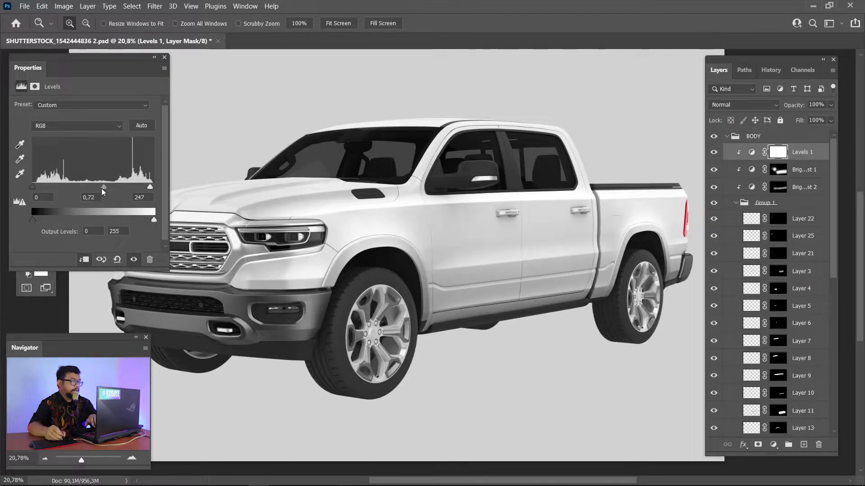
click(164, 58)
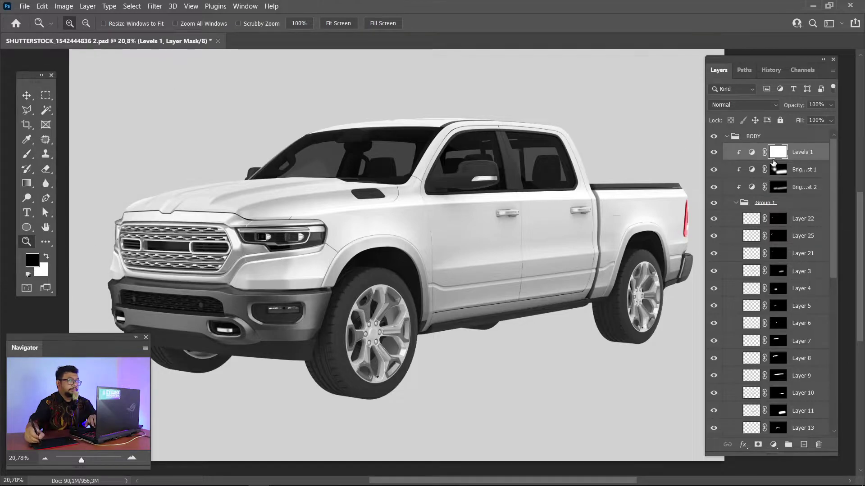
click(714, 153)
click(713, 153)
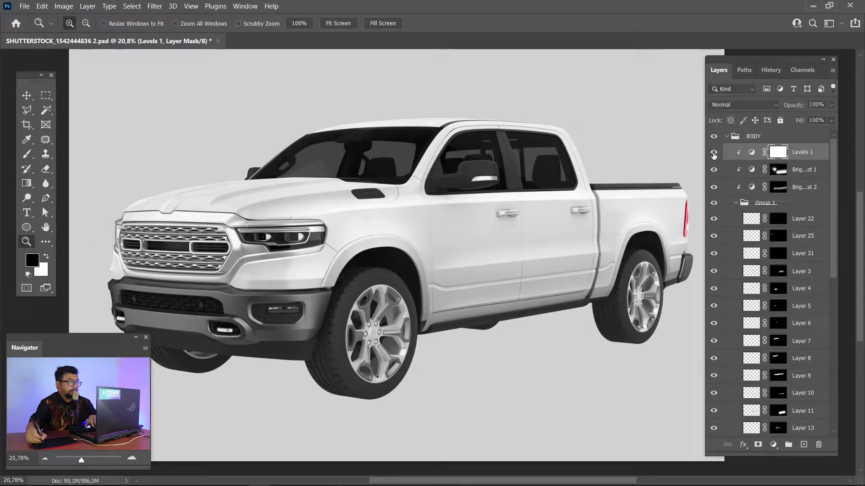
- Collapse Group 1 and compare the body with Levels hidden and shown, leaving it on
click(736, 202)
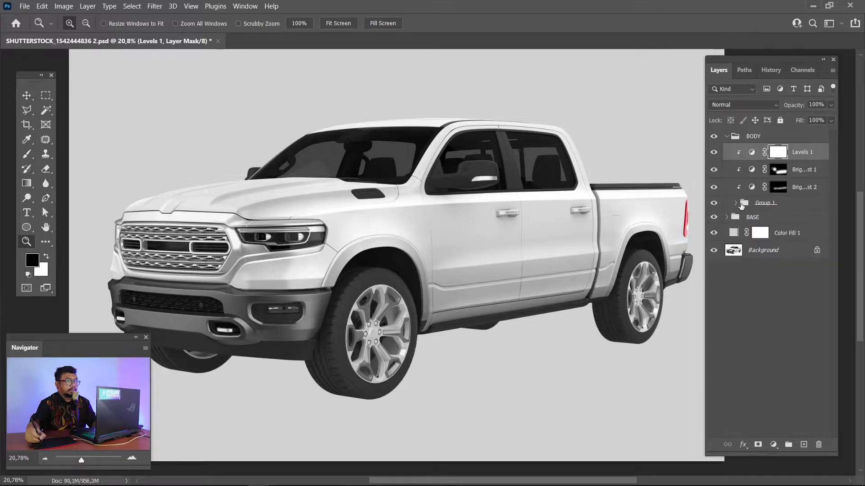
key(ctrl+minus)
key(ctrl+plus)
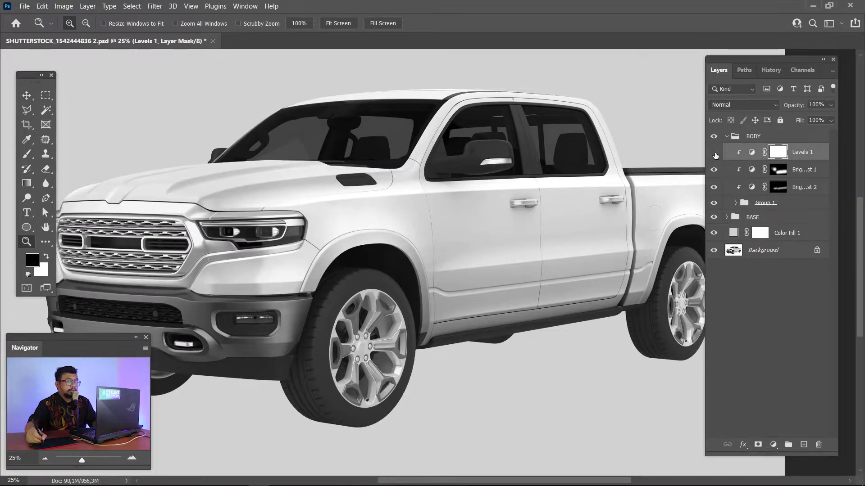
click(714, 153)
click(716, 155)
click(717, 156)
click(716, 155)
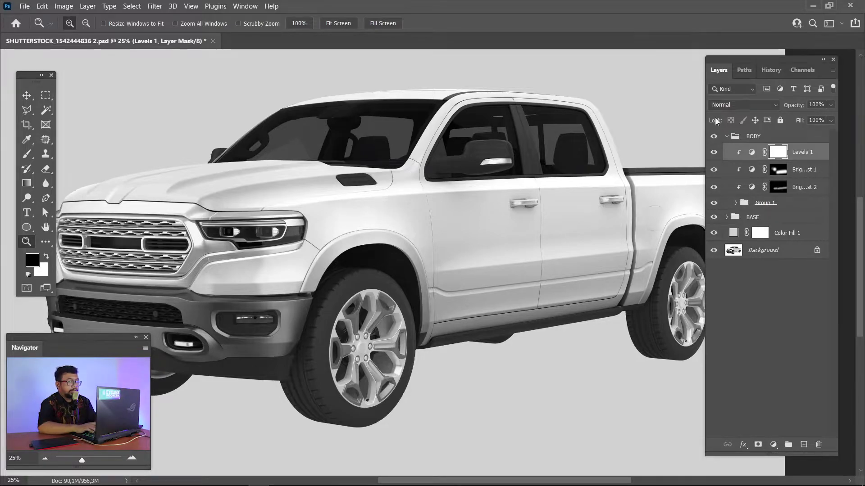
key(ctrl+minus)
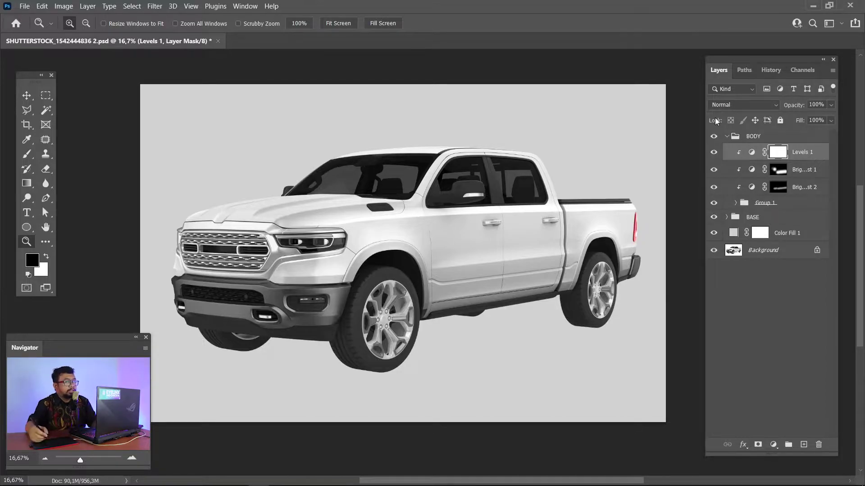
- Collapse BODY, expand BASE, select its Layer 1, and zoom in on the front bumper
click(727, 136)
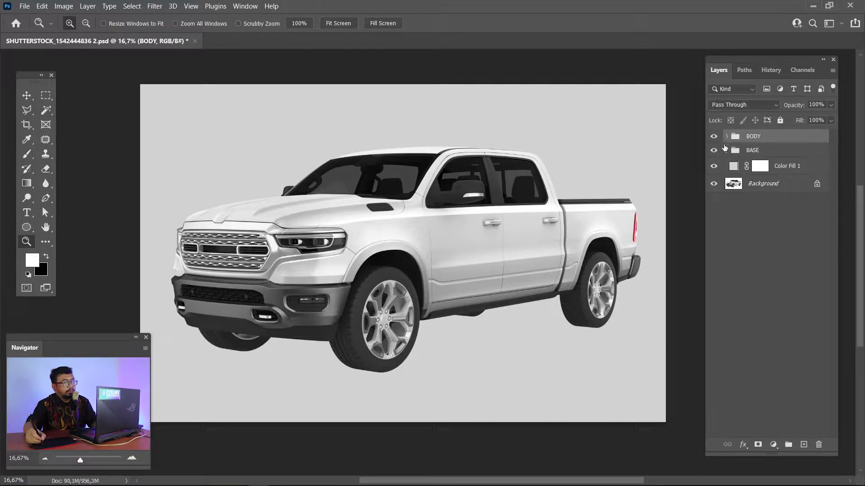
click(726, 150)
click(759, 169)
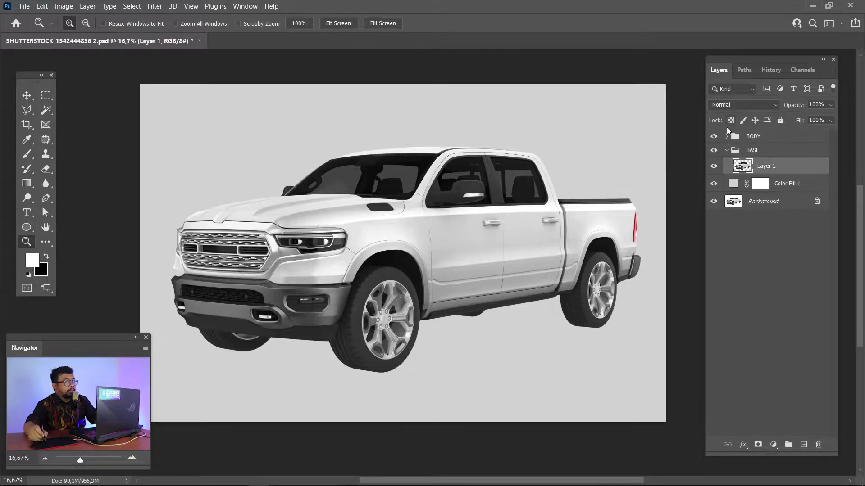
drag(441, 263, 498, 250)
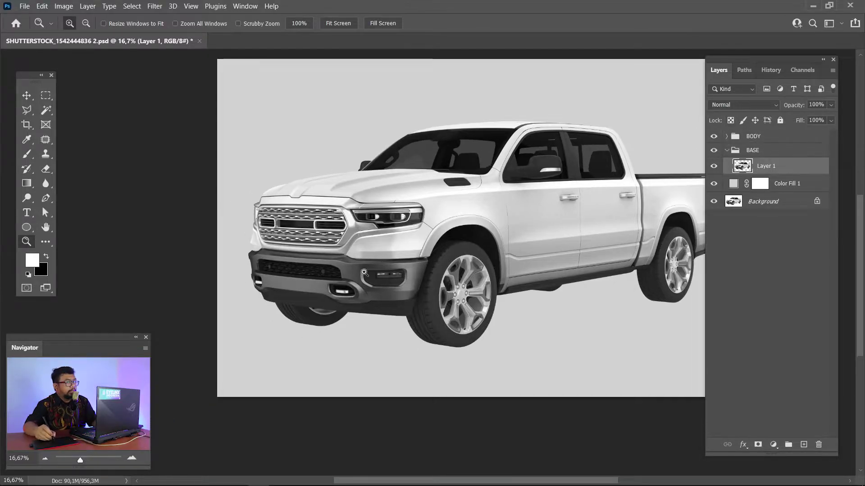
drag(224, 222, 510, 311)
drag(341, 250, 470, 251)
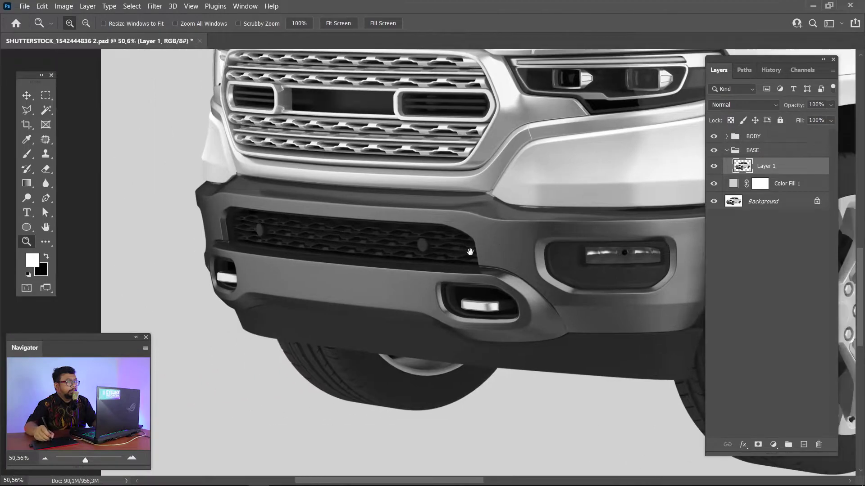
- Load the grille and bumper paths from the Paths panel as a selection
click(745, 70)
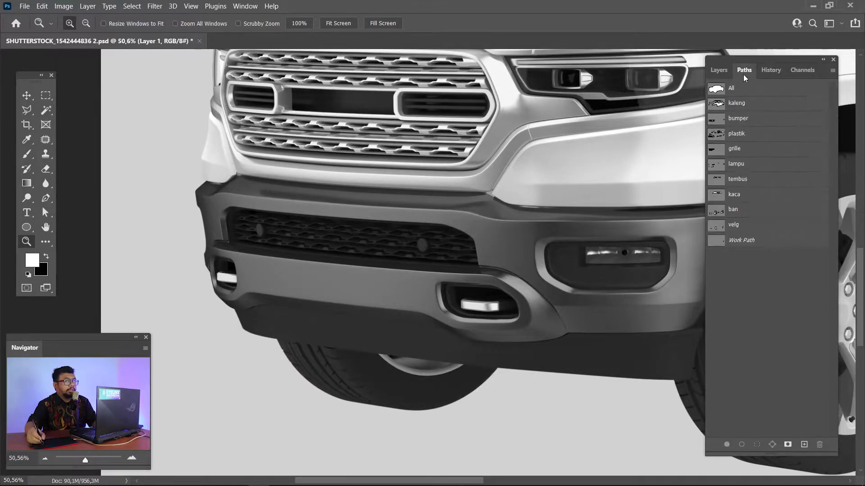
ctrl+click(720, 152)
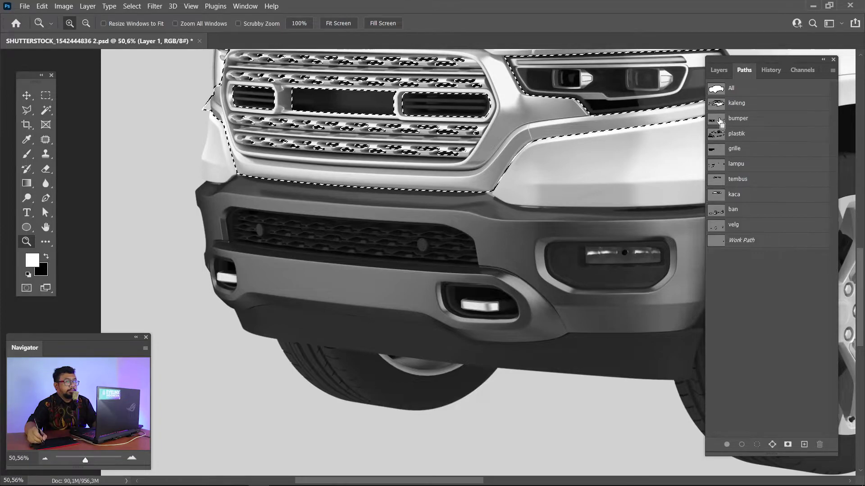
ctrl+click(720, 119)
scroll(496, 186, right, 3)
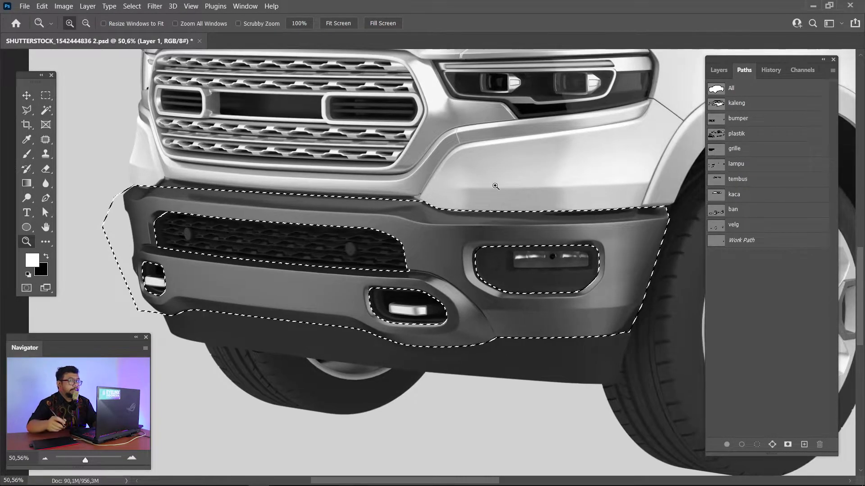
key(ctrl+0)
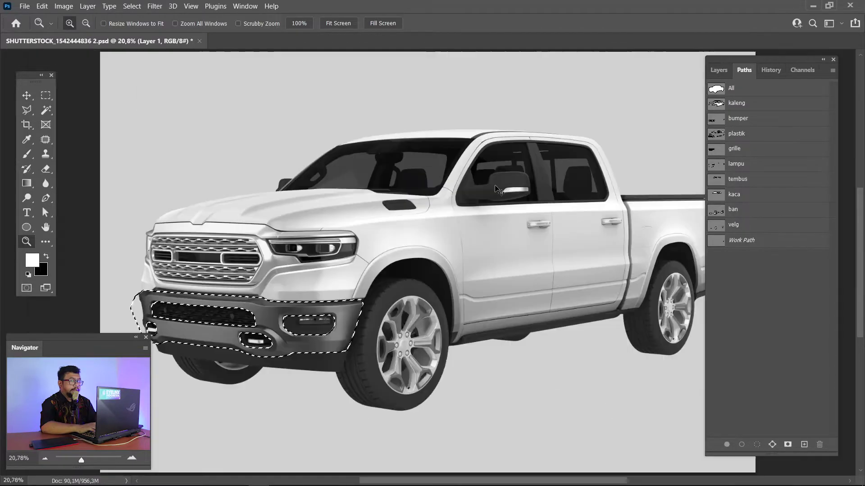
drag(503, 235, 413, 203)
- Subtract the rear bumper area from the selection with a Polygonal Lasso outline
key(l)
click(627, 217)
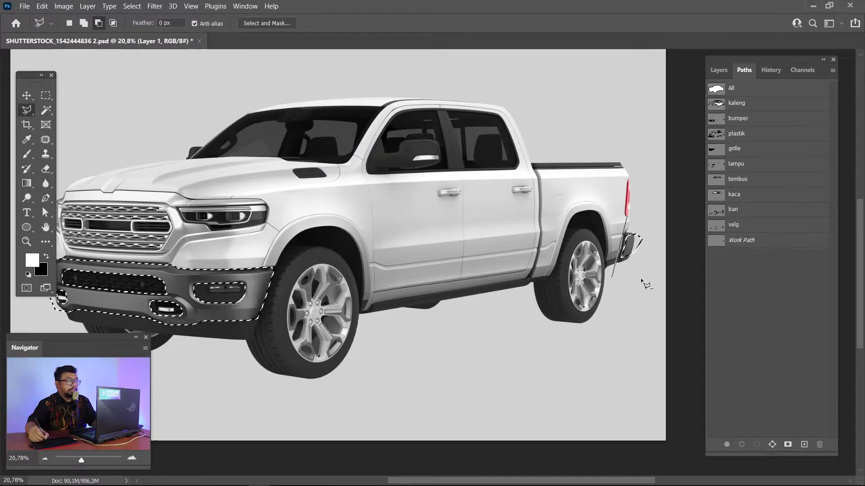
click(591, 259)
click(611, 288)
click(650, 267)
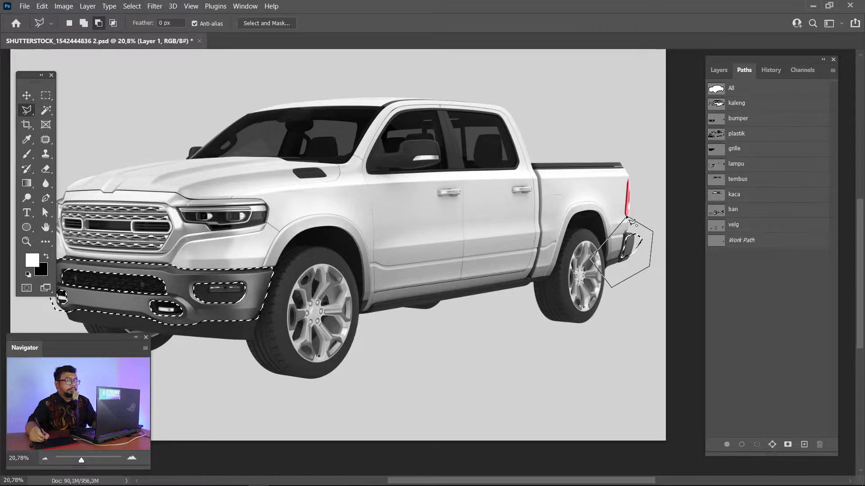
click(631, 220)
- Return to the Layers panel and zoom in on the front bumper
click(719, 70)
drag(253, 231, 620, 186)
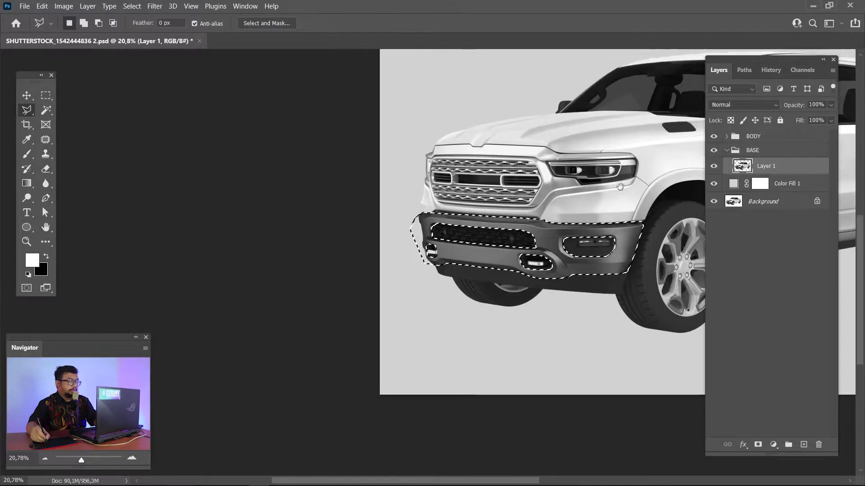
key(z)
drag(394, 188, 599, 295)
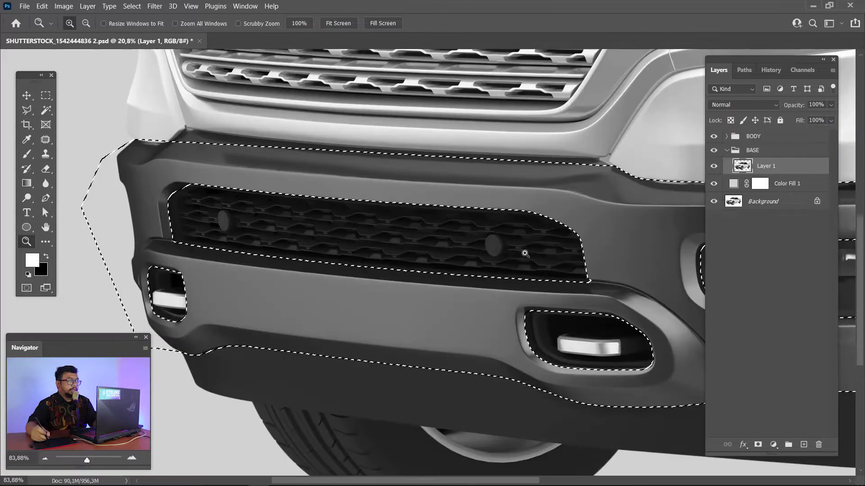
key(m)
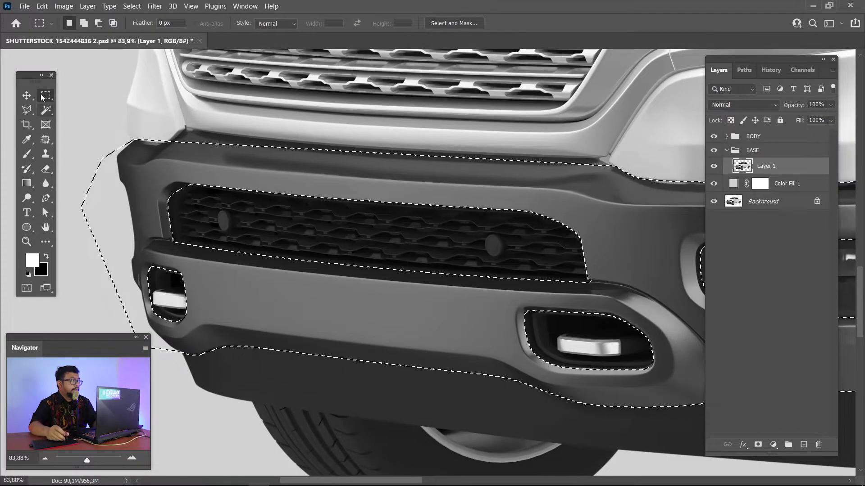
- Apply a 0,5-pixel Feather to the front bumper selection from the right-click menu
right_click(568, 183)
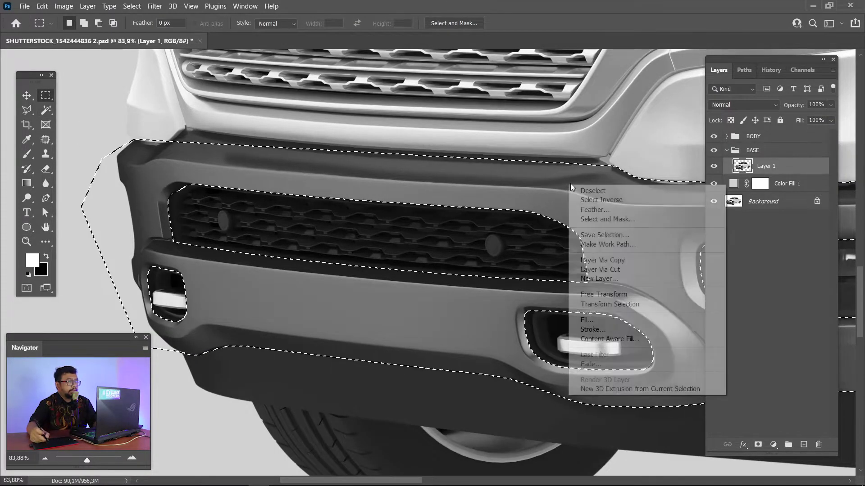
click(584, 211)
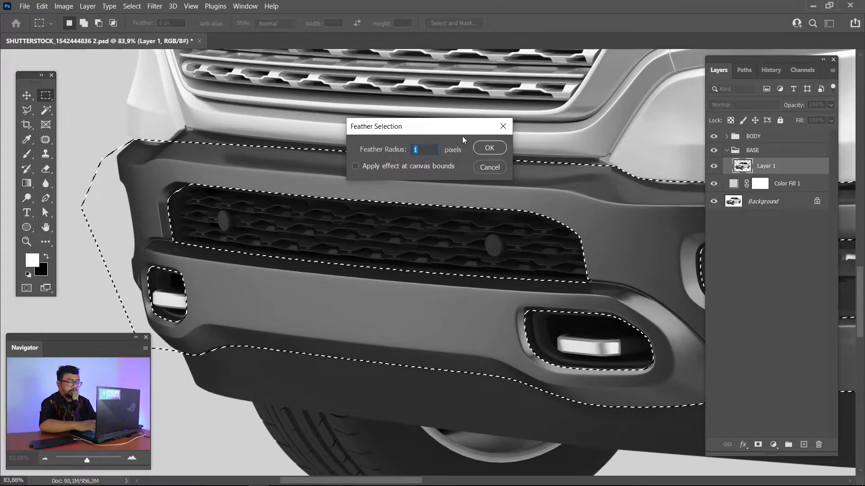
text(0,5)
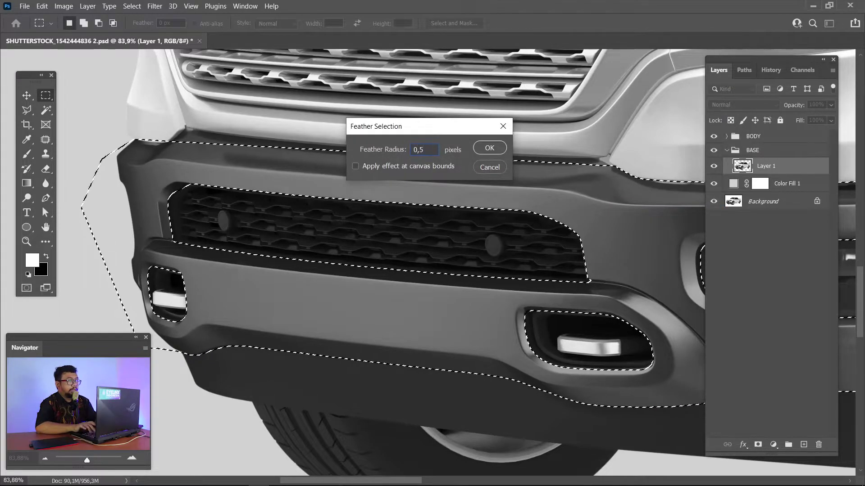
key(Return)
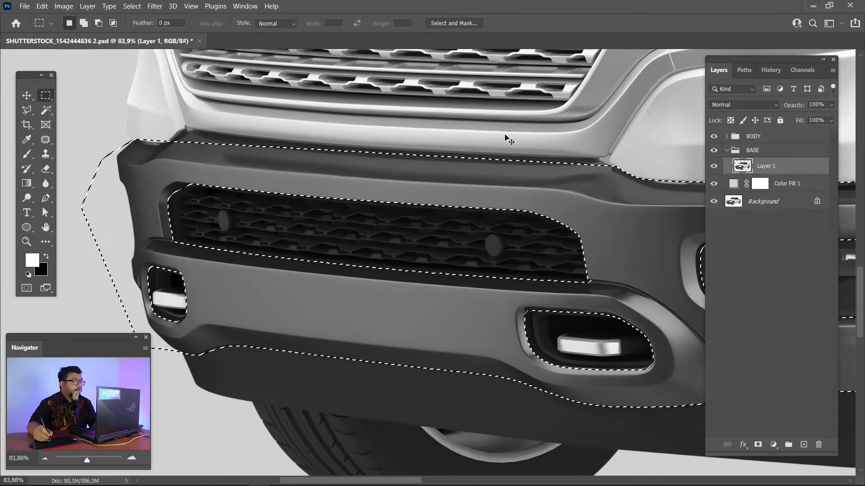
key(z)
click(303, 209)
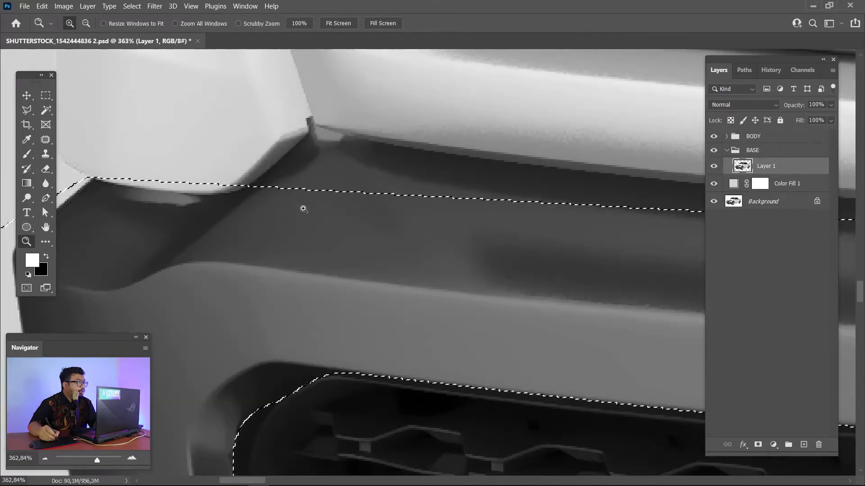
- Deselect and load the saved bumper path as a new selection, undoing an accidental path bend
key(ctrl+d)
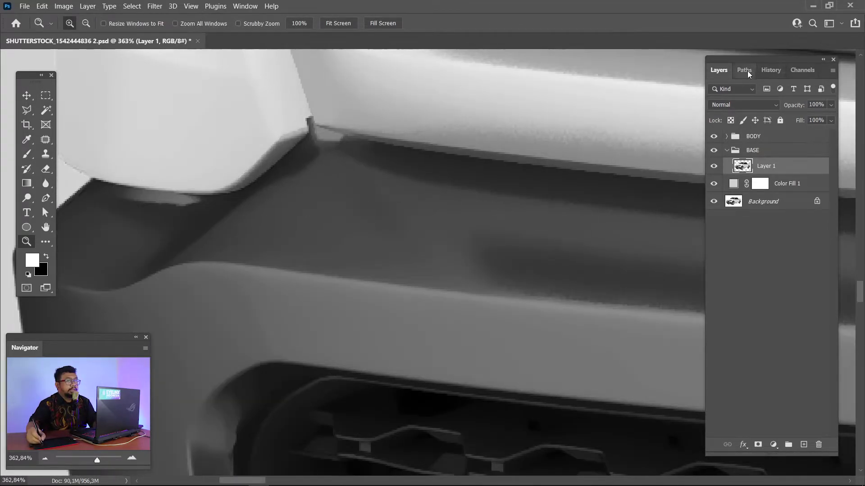
click(744, 70)
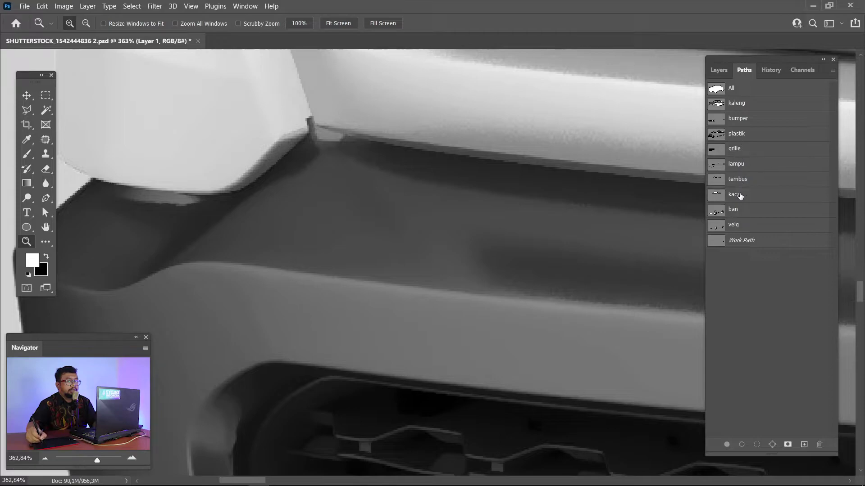
click(723, 118)
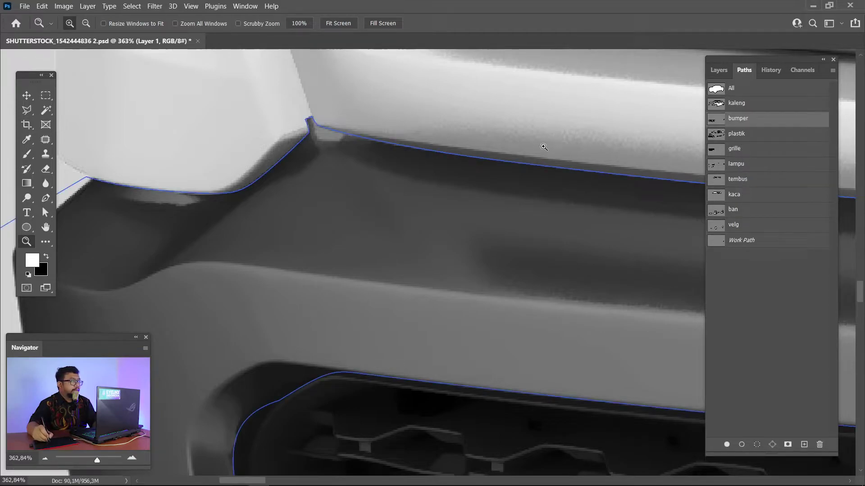
key(a)
drag(380, 144, 385, 164)
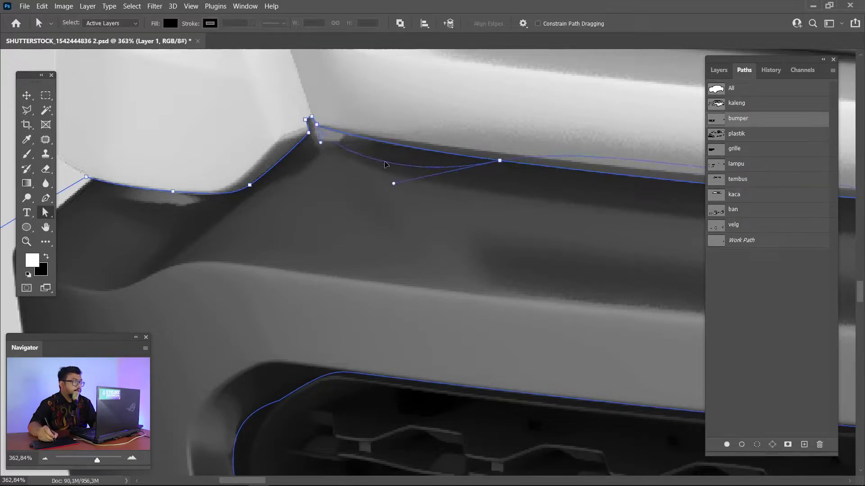
key(ctrl+z)
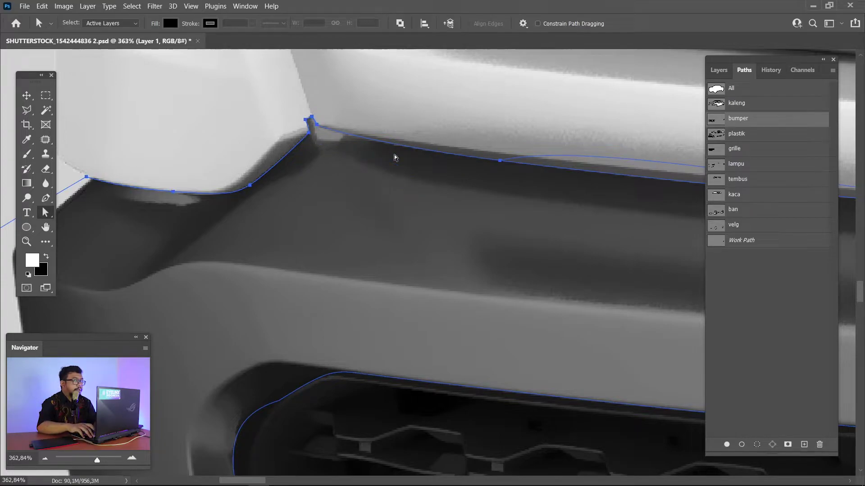
key(ctrl+Return)
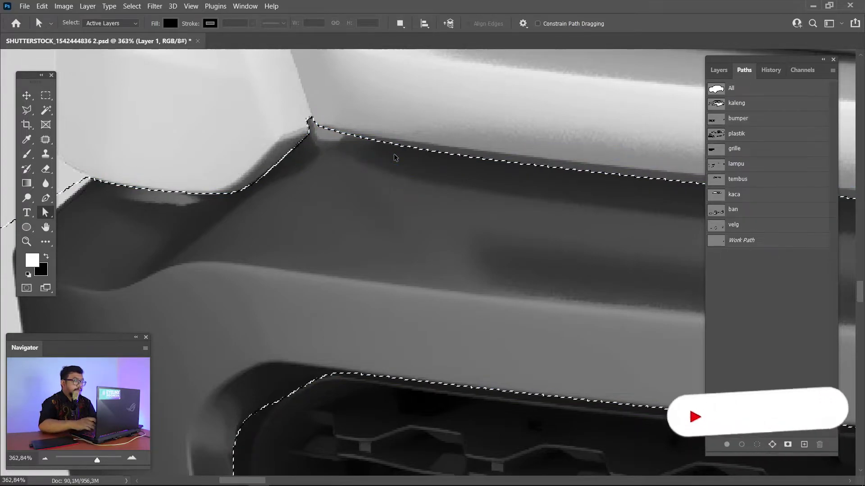
- Feather the bumper selection 0,5 px and copy-paste it onto new Layer 28
key(ctrl+0)
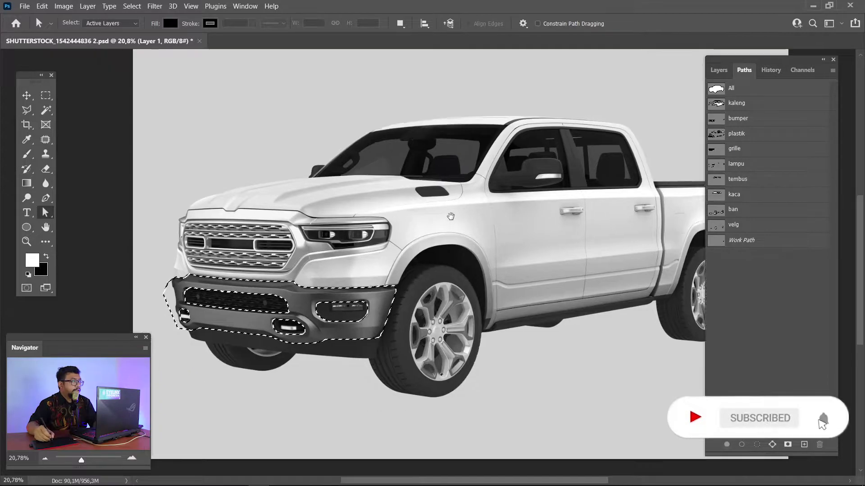
drag(388, 248, 461, 221)
key(F7)
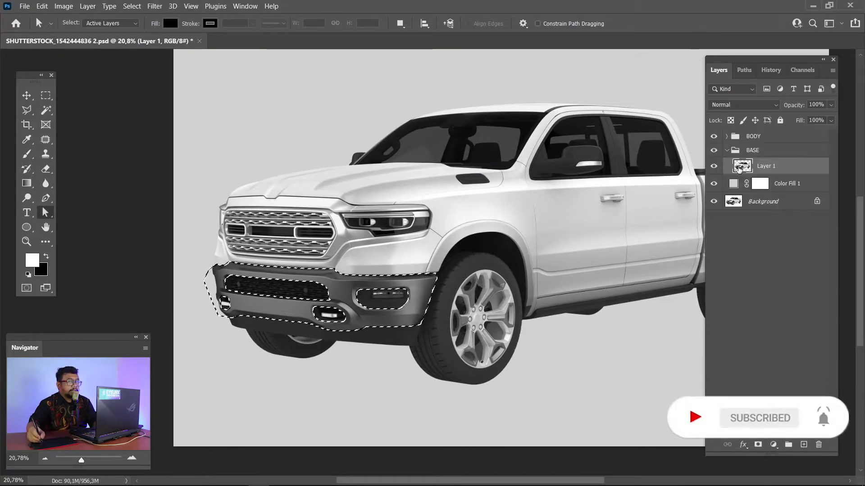
key(m)
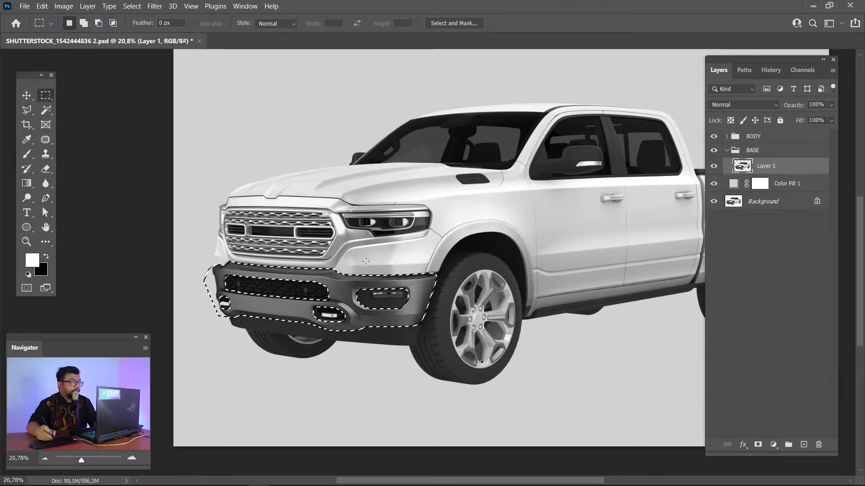
right_click(342, 294)
click(361, 108)
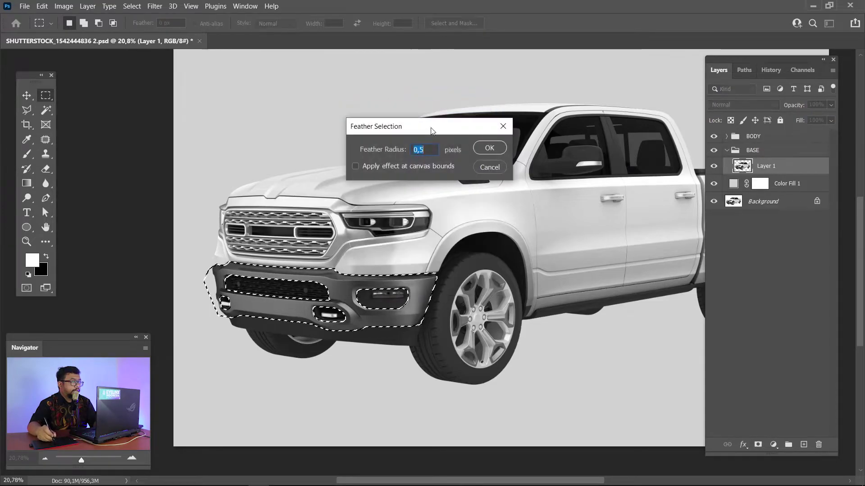
click(494, 152)
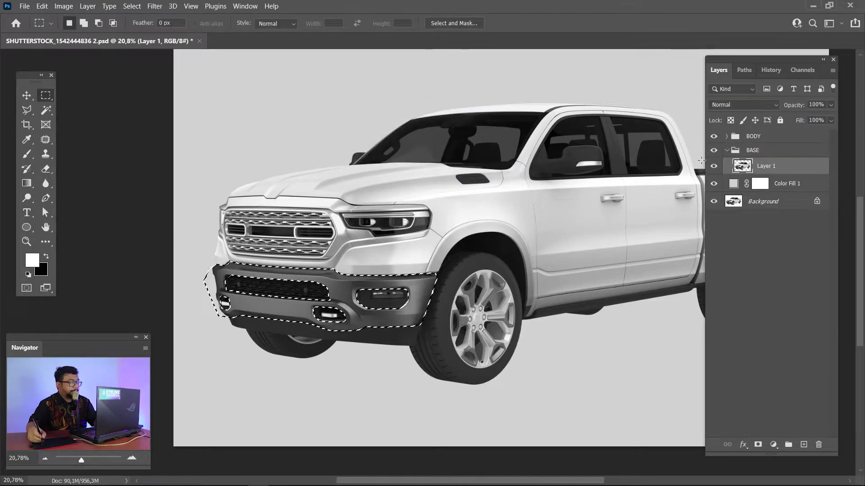
key(ctrl+c)
key(ctrl+v)
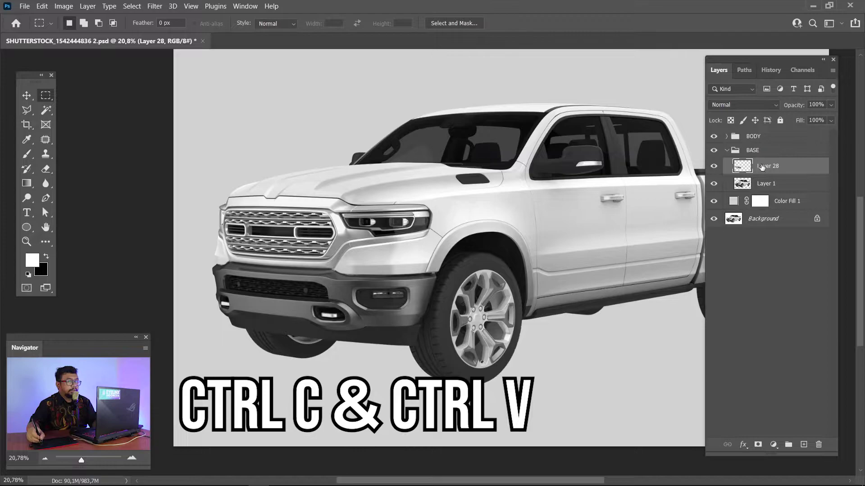
- Move Layer 28 above BASE, collapse BASE, and hide BODY and BASE to isolate the bumper
drag(761, 167, 761, 143)
click(726, 168)
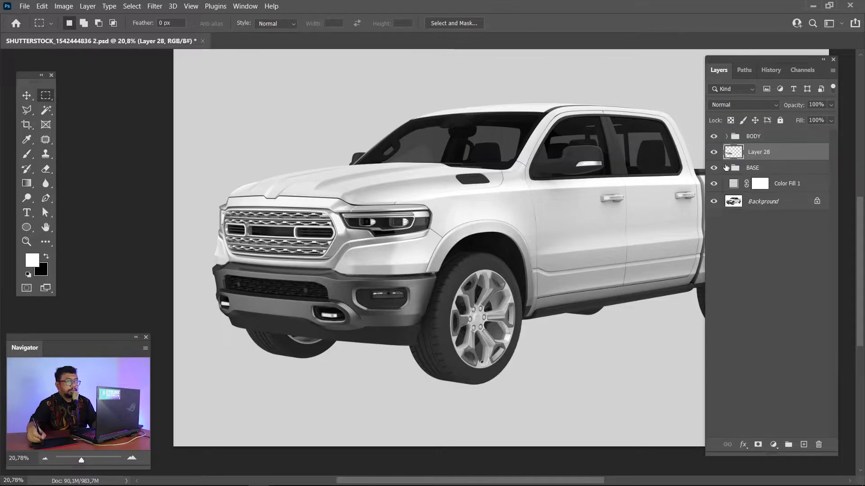
click(712, 137)
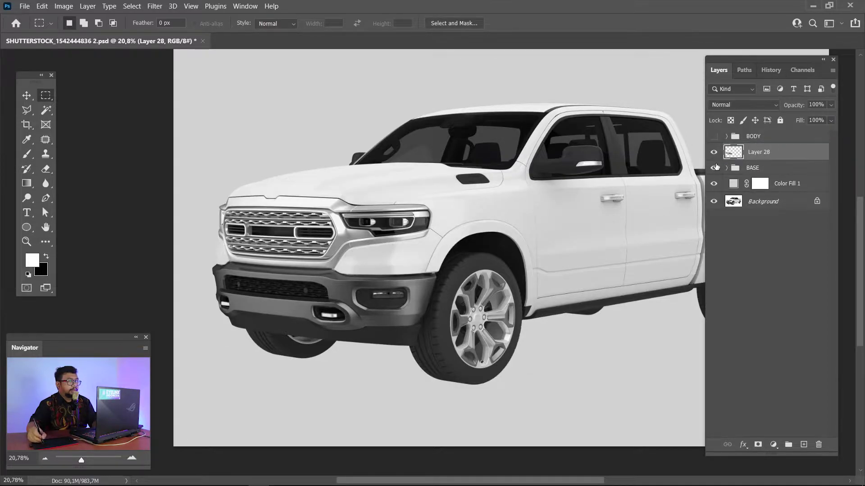
click(714, 168)
click(714, 168)
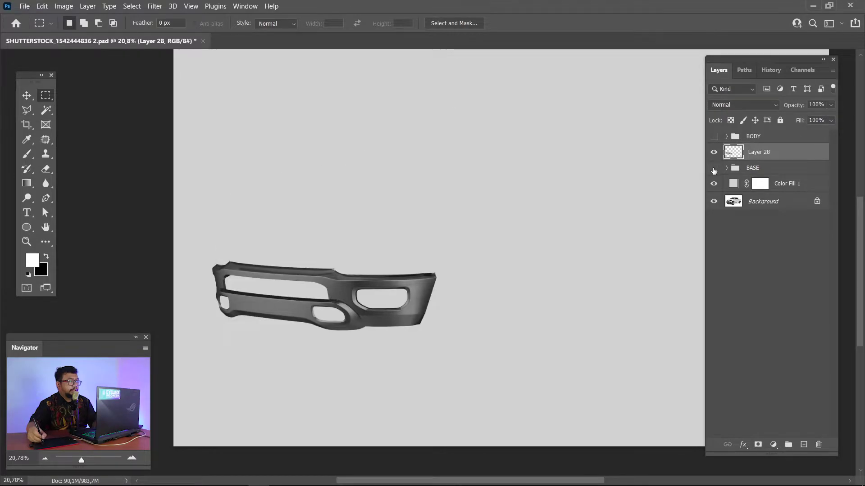
key(z)
drag(190, 248, 359, 309)
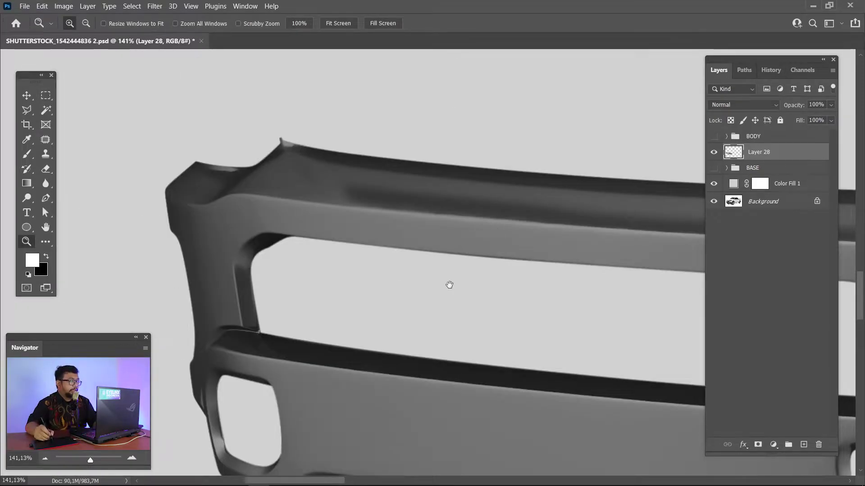
drag(448, 286, 393, 217)
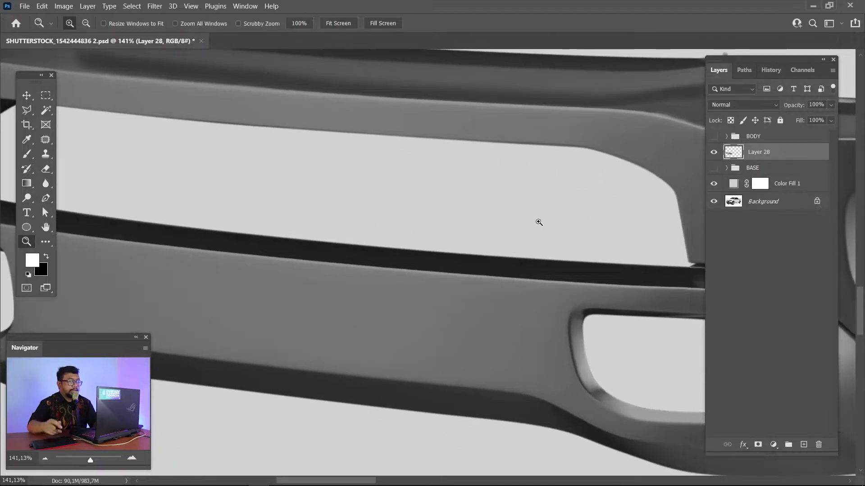
key(ctrl+minus)
key(ctrl+minus)
key(ctrl+minus)
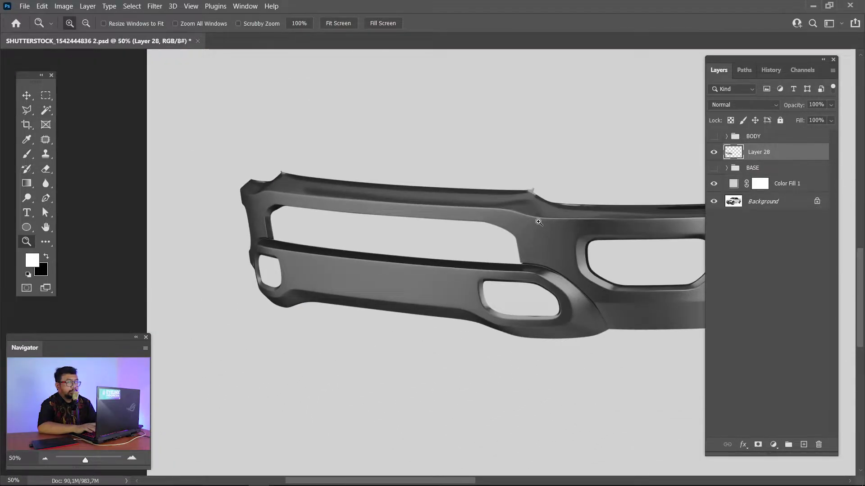
scroll(542, 223, right, 3)
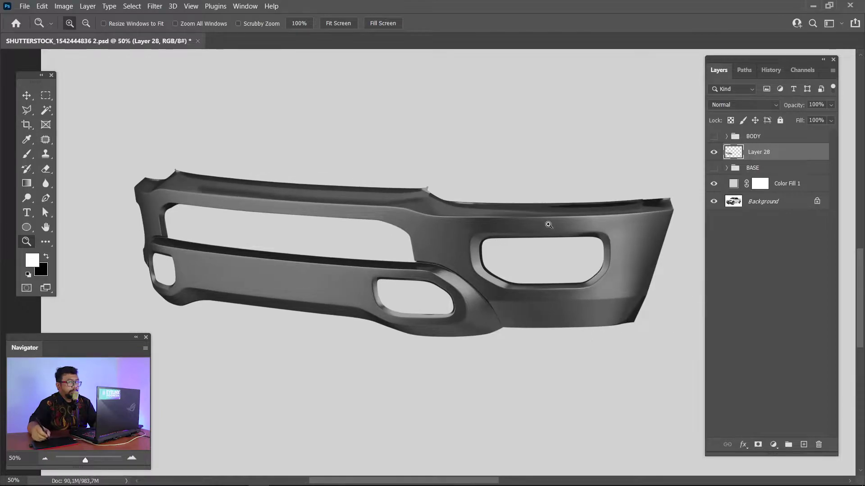
scroll(585, 250, right, 2)
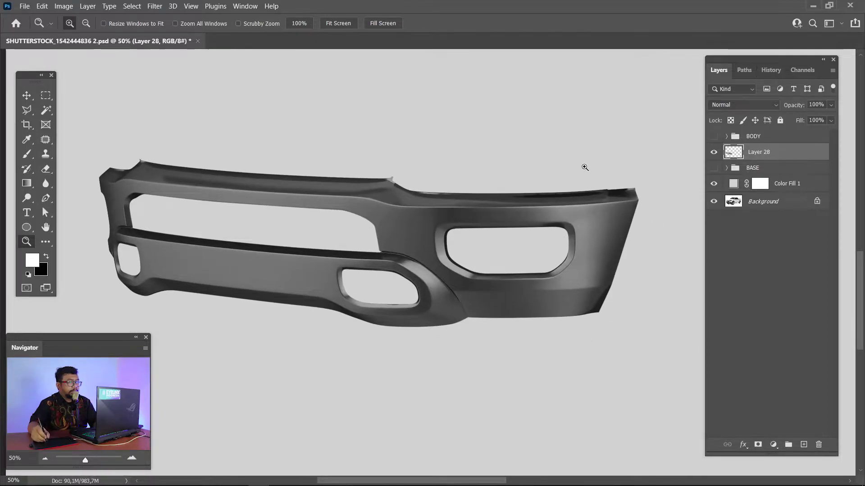
- Start a Pen path at the bumper's right corner and trace anchors leftward along its top edge
drag(662, 218, 544, 238)
key(p)
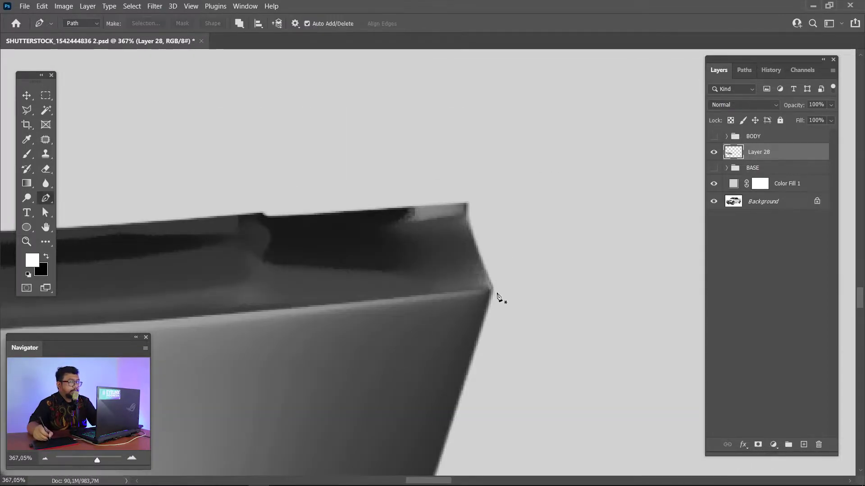
click(495, 292)
scroll(569, 251, down, 3)
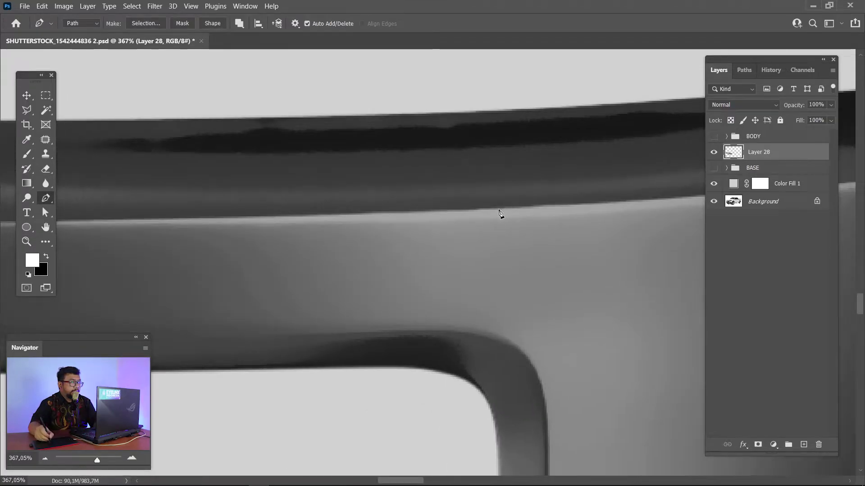
click(498, 211)
click(175, 221)
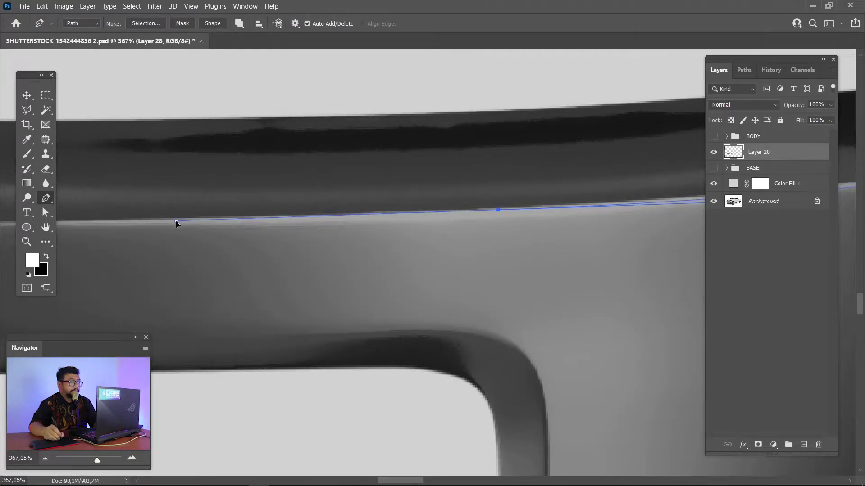
drag(169, 232, 431, 225)
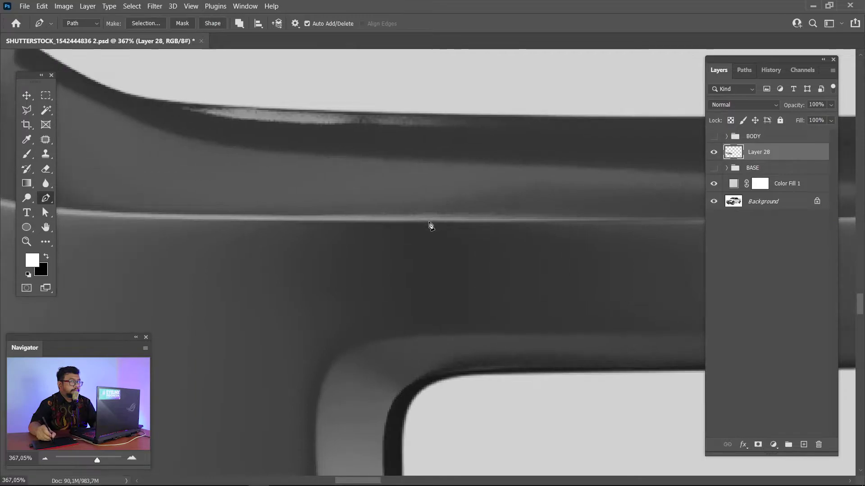
click(219, 225)
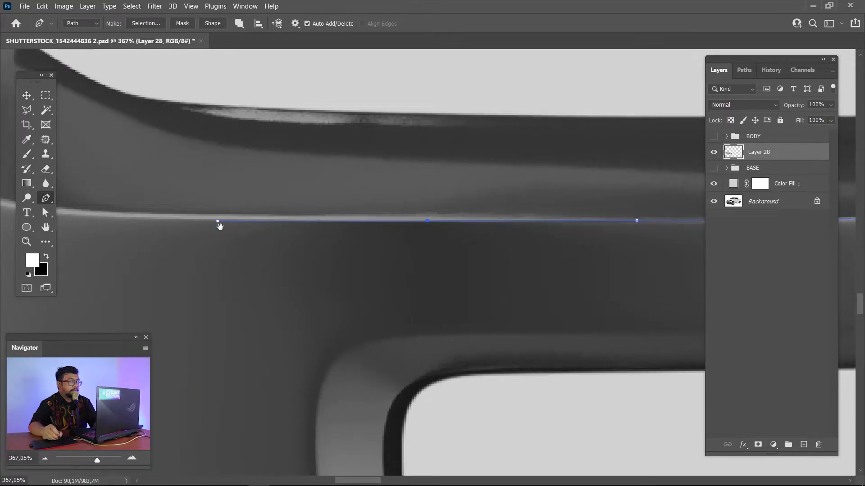
mouse_move(217, 224)
mouse_down()
mouse_move(547, 224)
mouse_move(500, 193)
mouse_up()
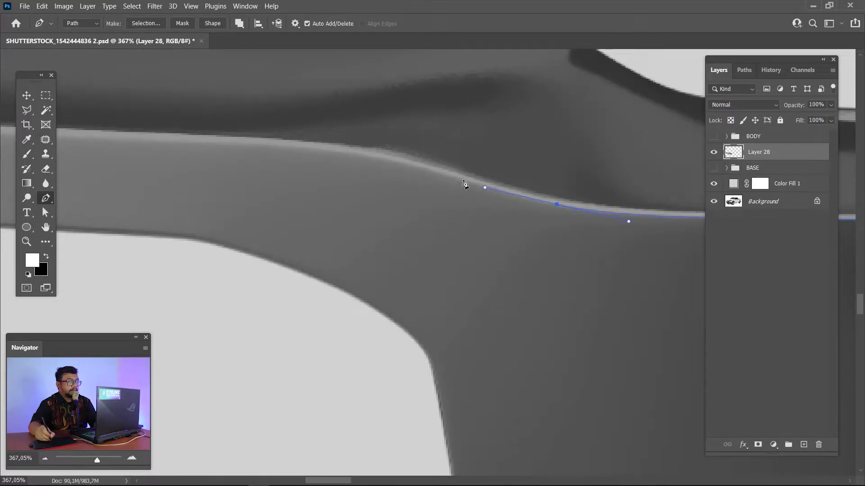
mouse_move(325, 147)
mouse_down()
mouse_move(279, 145)
mouse_move(512, 177)
mouse_up()
click(178, 169)
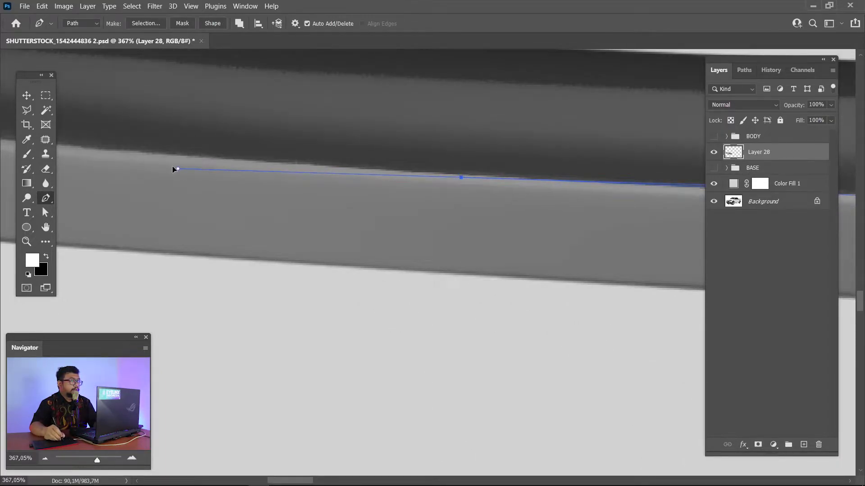
drag(178, 169, 156, 160)
- Continue the path with a curve around the bumper's bend
scroll(372, 176, left, 5)
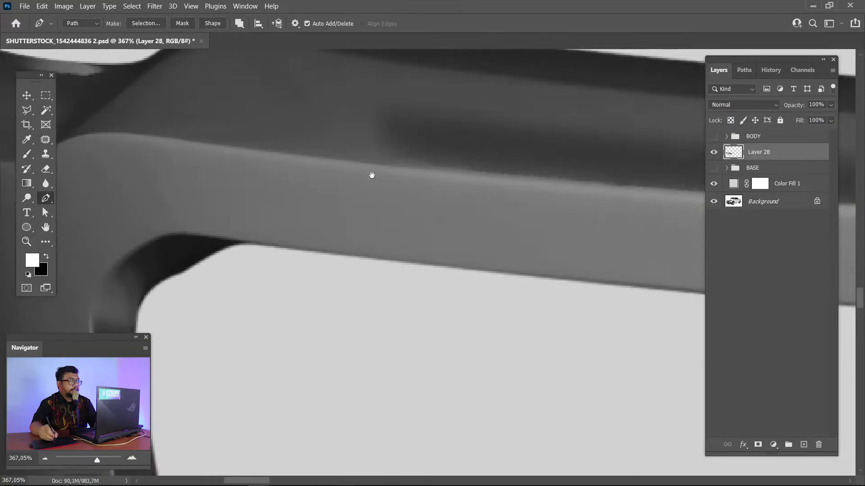
scroll(431, 175, left, 5)
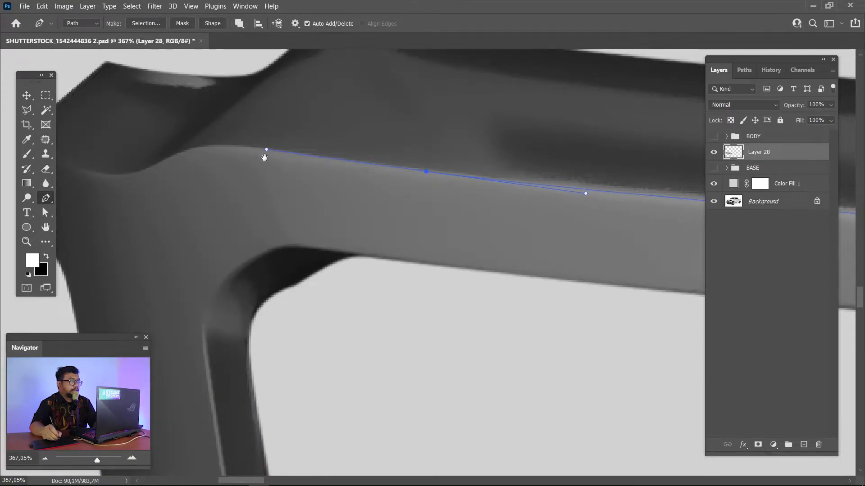
drag(264, 157, 485, 167)
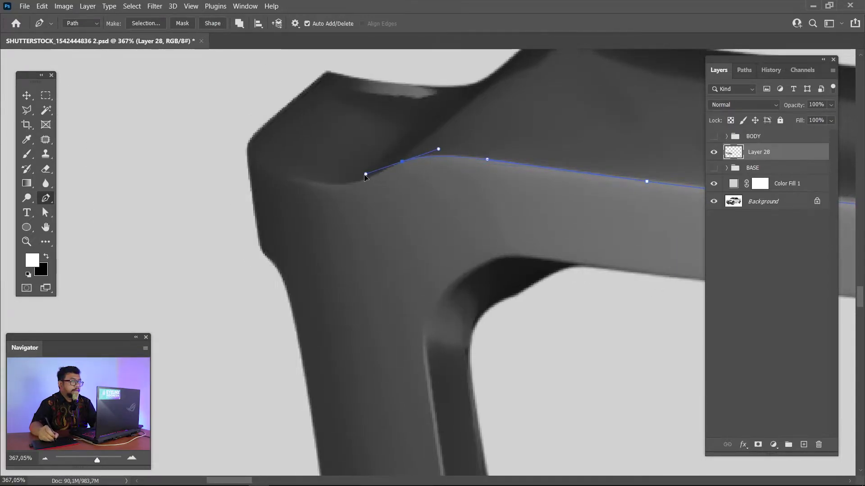
drag(311, 183, 278, 178)
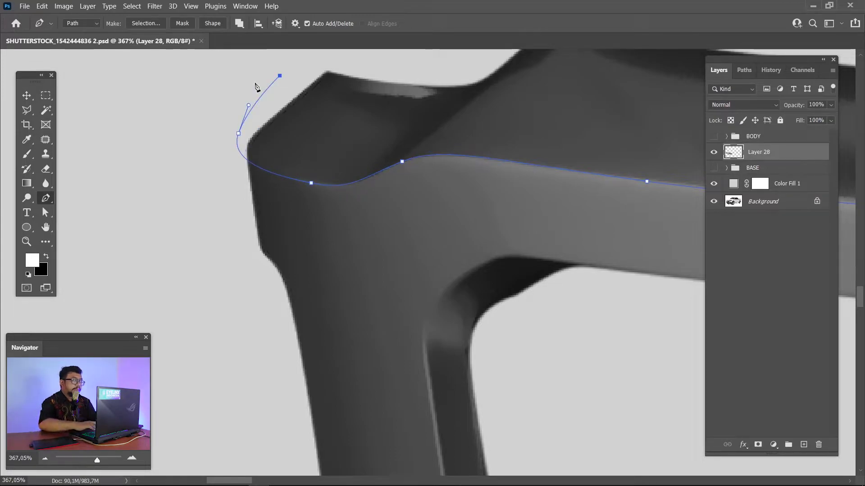
- Set the Clone Stamp to Luminosity mode and fit the whole bumper in view
key(shift+alt+c)
key(s)
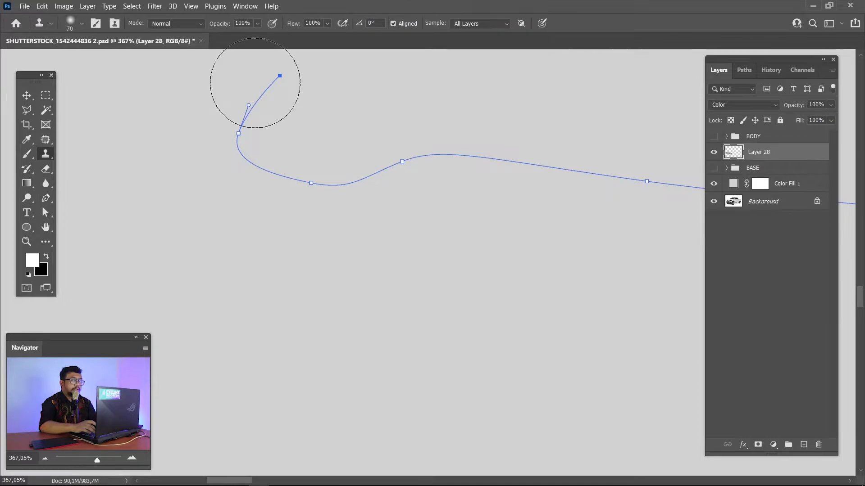
key(shift+alt+y)
key(ctrl+minus)
key(ctrl+minus)
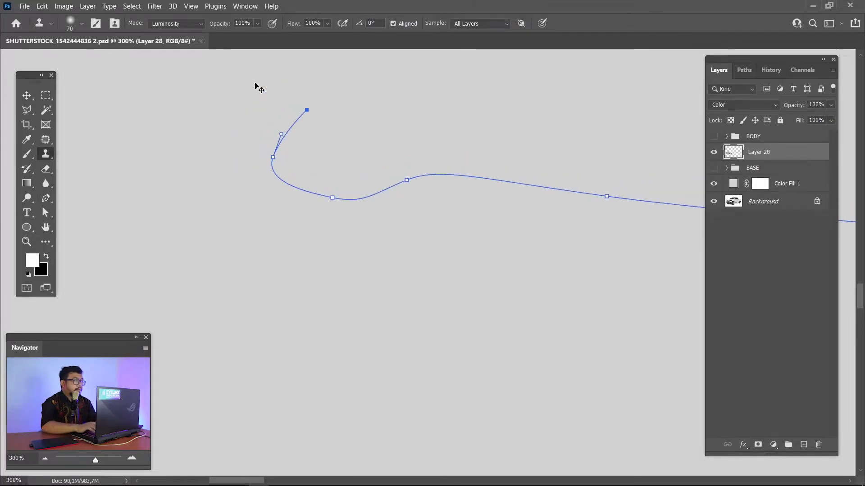
key(ctrl+minus)
key(shift+alt+y)
key(ctrl+0)
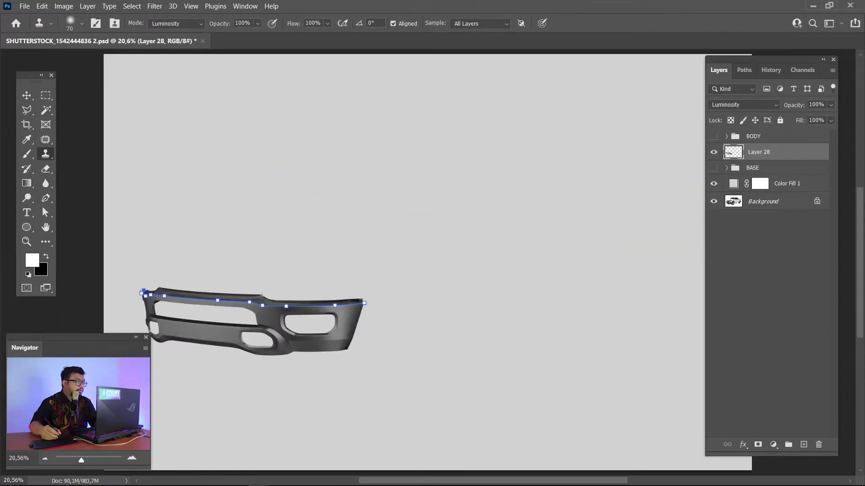
- Close the path with two anchors above the bumper, enclosing the empty area
key(p)
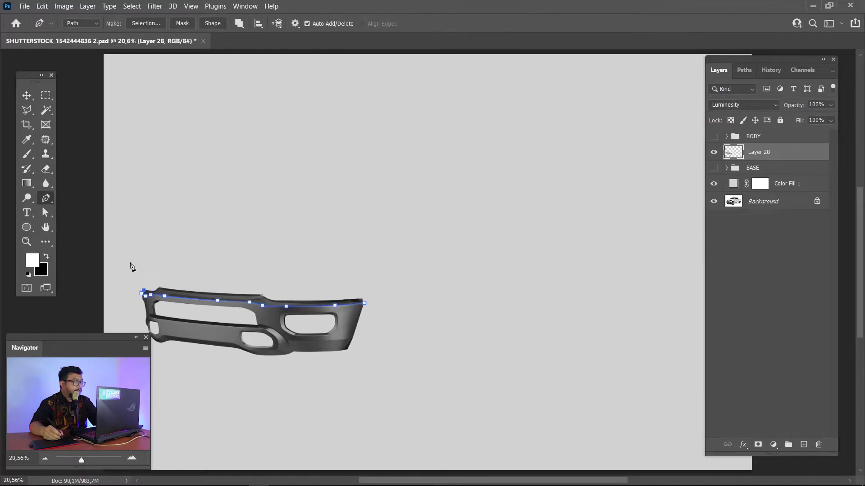
click(332, 240)
click(390, 265)
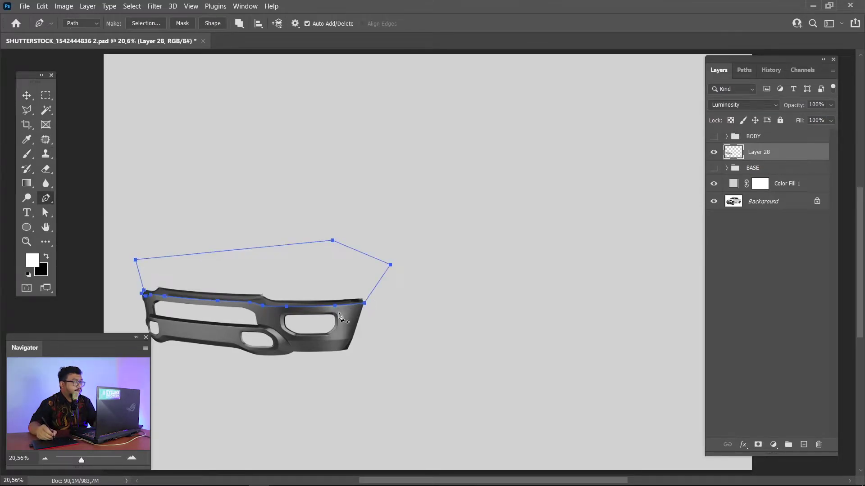
key(z)
drag(340, 316, 250, 272)
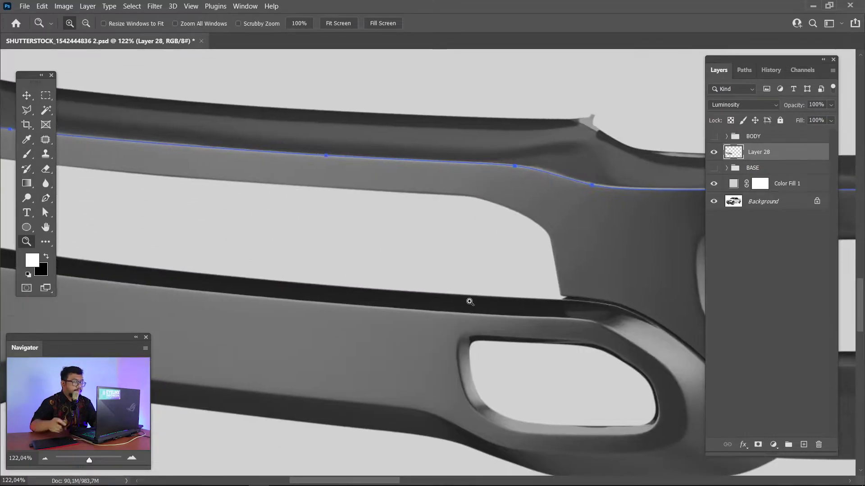
- Load the edge path as a feathered selection and copy it to Layer 29 via Layer via Copy
key(ctrl+Return)
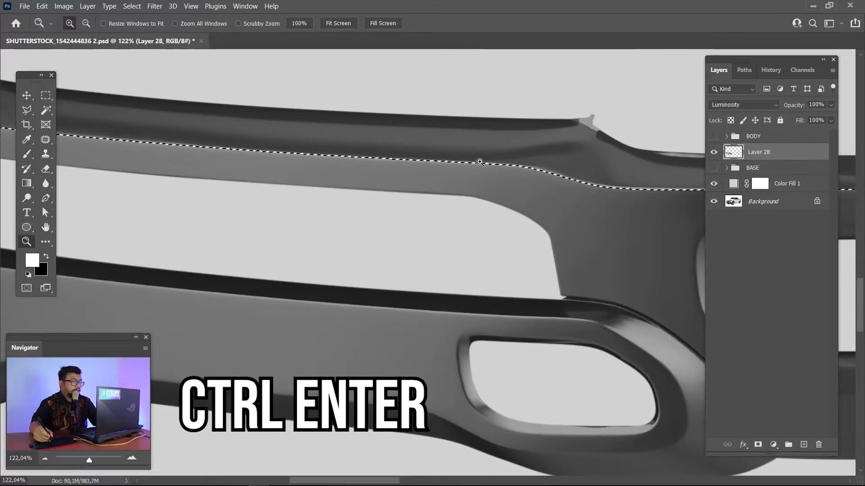
key(m)
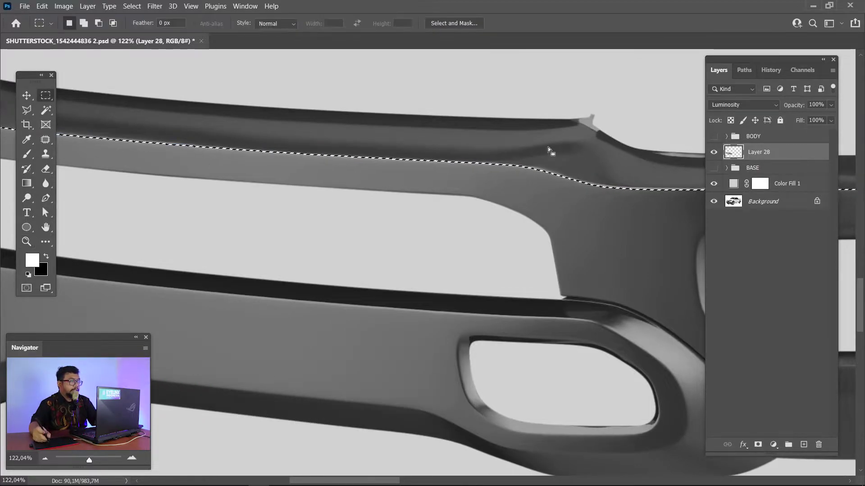
right_click(548, 147)
click(571, 172)
click(484, 147)
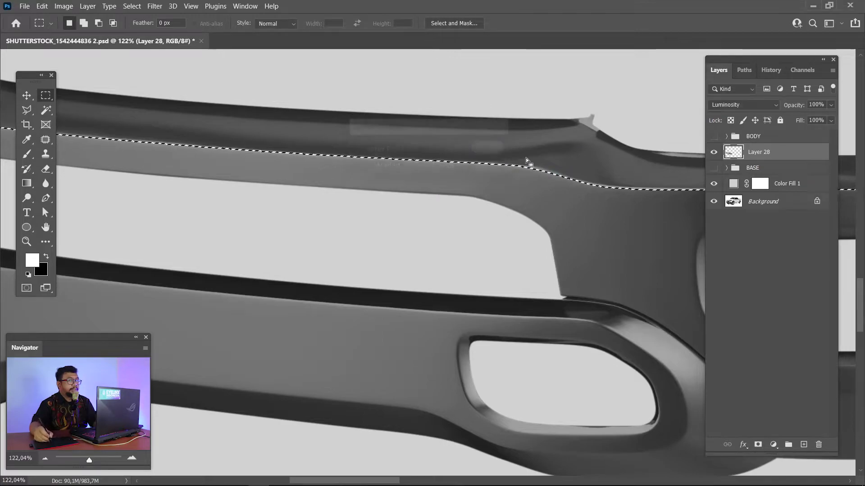
right_click(566, 154)
click(607, 228)
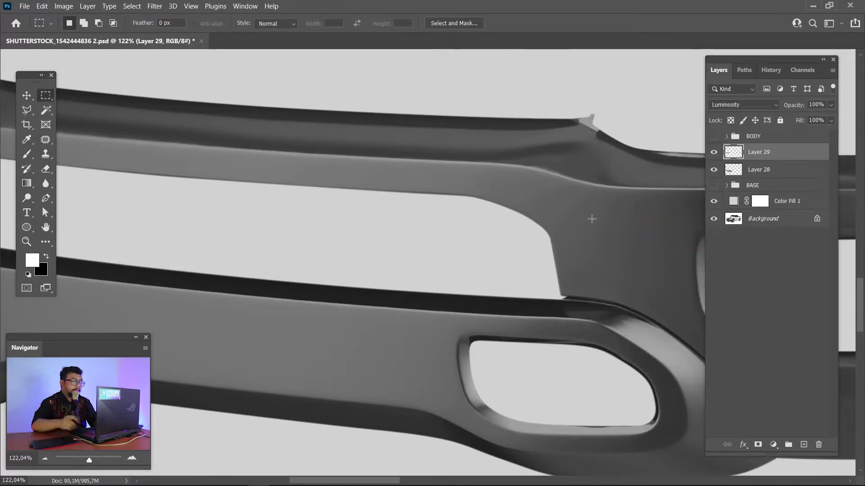
key(ctrl+minus)
key(ctrl+minus)
key(ctrl+minus)
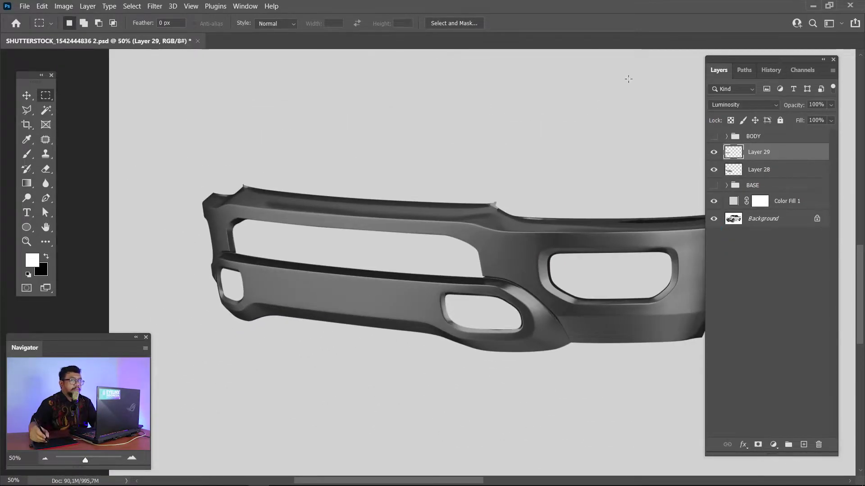
- Switch Layer 29's blend mode to Screen and compare the bumper with it shown
click(742, 105)
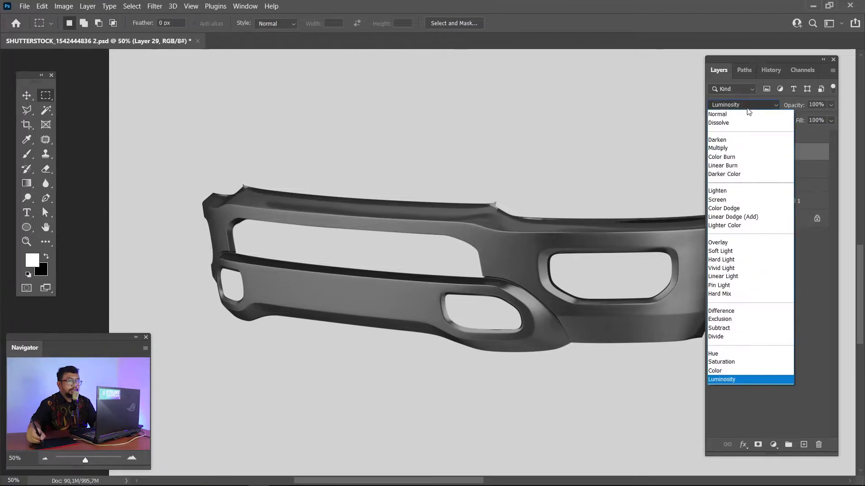
click(734, 198)
click(713, 156)
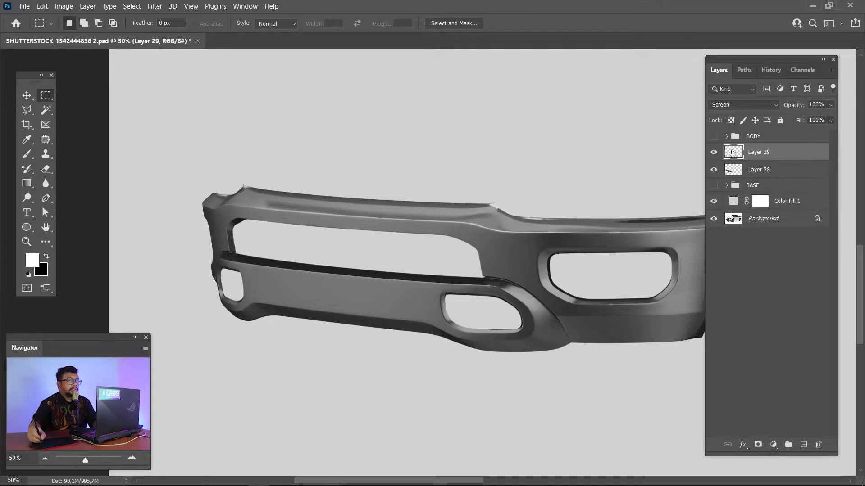
- Raise Layer 29's brightness to 83 with Brightness/Contrast
click(64, 6)
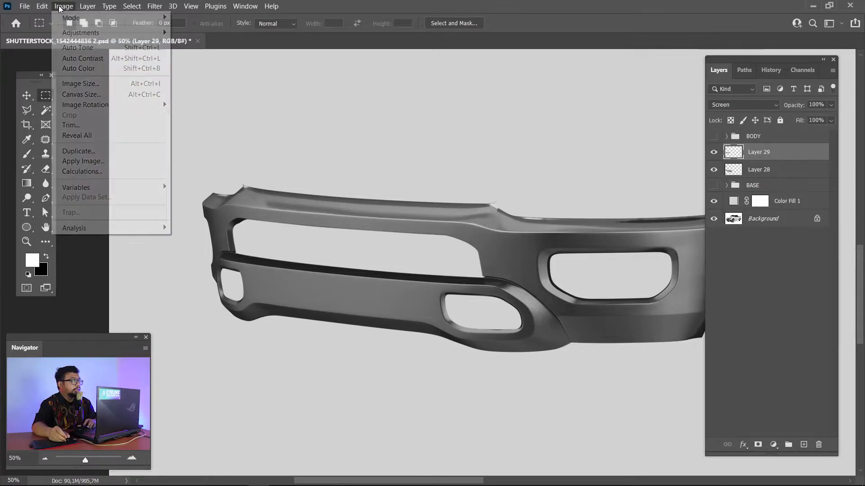
mouse_move(80, 32)
click(198, 31)
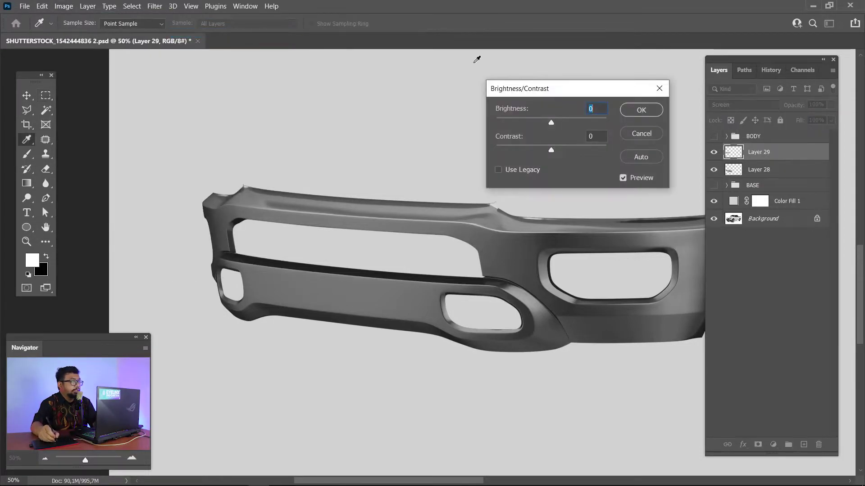
drag(574, 122, 580, 123)
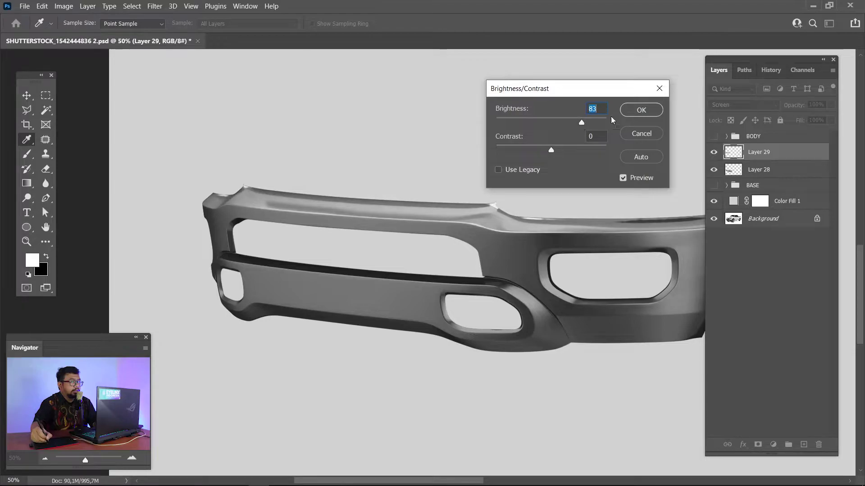
click(649, 108)
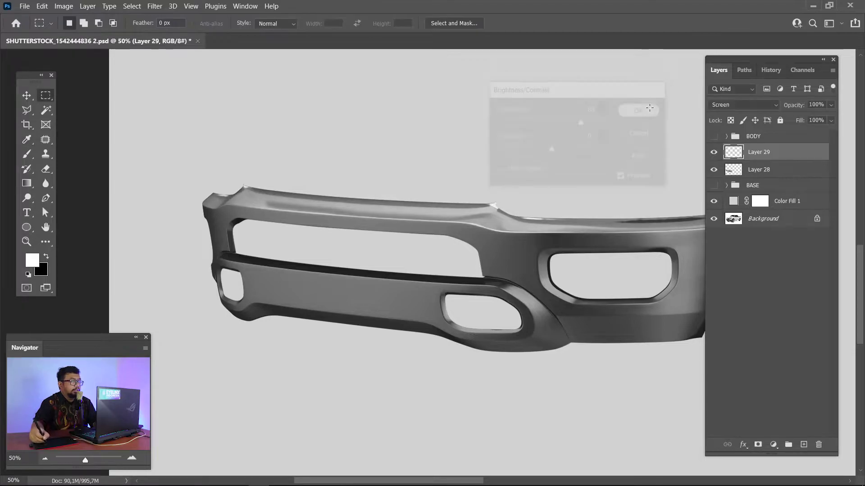
- Add a black-filled layer mask to Layer 29 to hide its highlight
click(758, 447)
key(x)
key(ctrl+i)
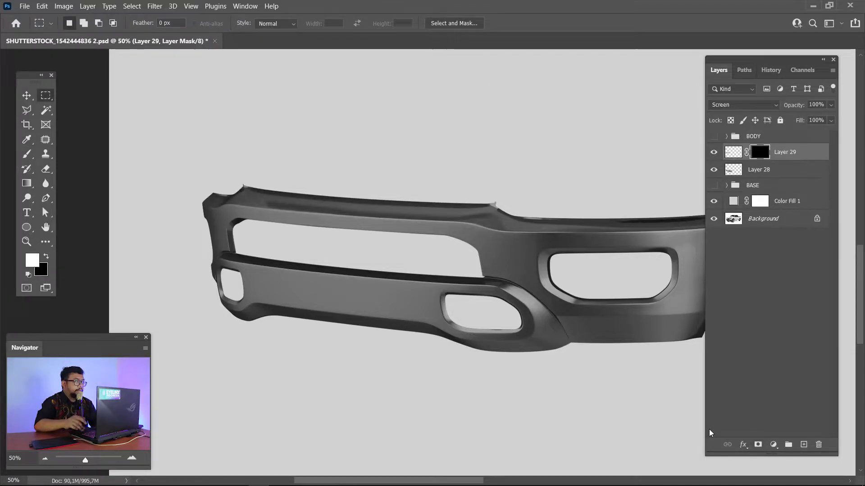
- Paint white on the mask with a smaller brush along the bumper's upper edge
key(b)
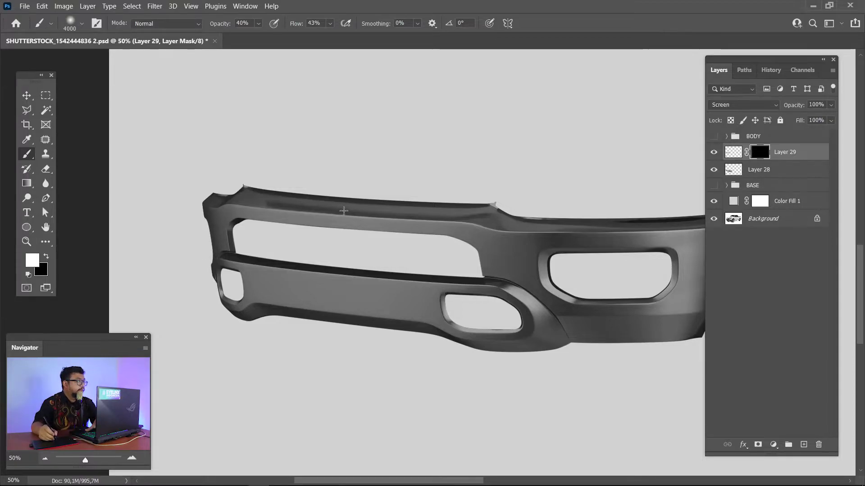
key(bracketleft)
key(bracketleft)
key(bracketleft)
key(bracketleft)
key(bracketleft)
key(bracketleft)
key(bracketleft)
key(bracketleft)
key(bracketleft)
key(bracketleft)
key(bracketleft)
key(bracketleft)
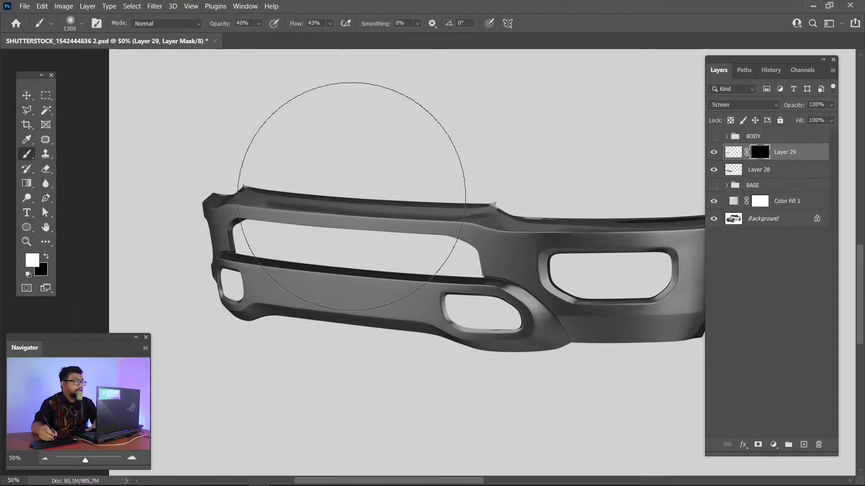
key(bracketleft)
key(bracketleft)
drag(353, 193, 361, 186)
key(bracketleft)
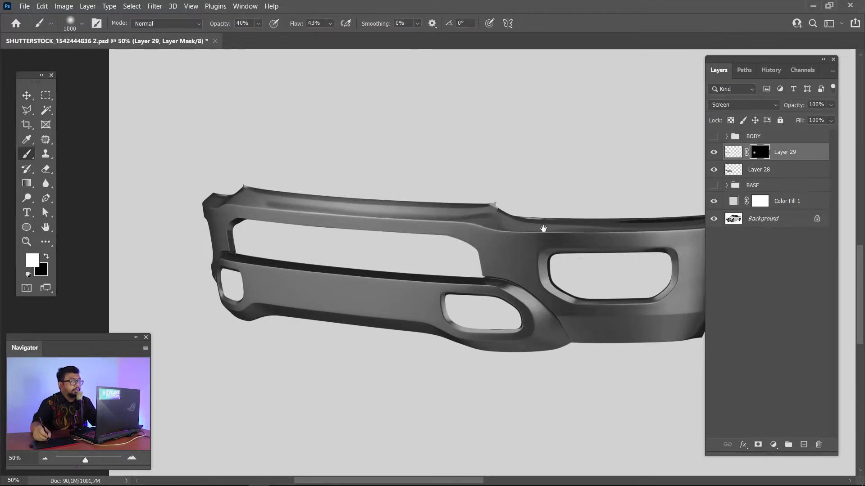
drag(543, 229, 399, 251)
drag(496, 243, 560, 222)
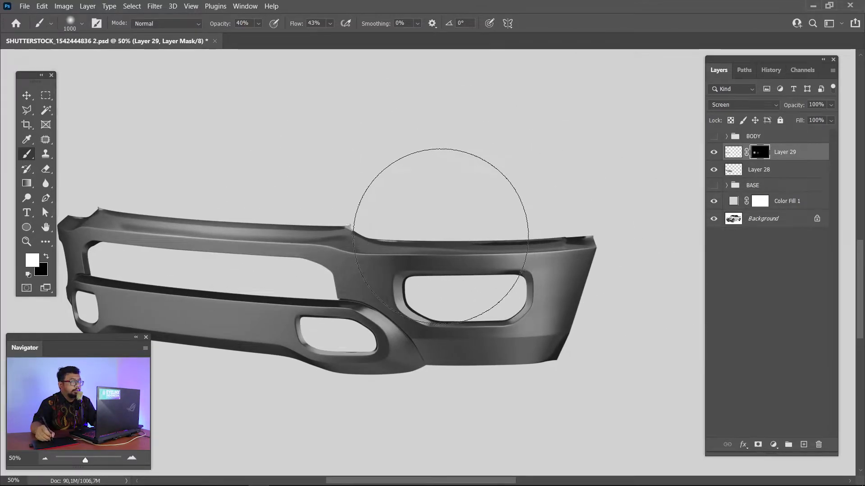
mouse_move(441, 236)
mouse_down()
mouse_move(415, 209)
mouse_move(489, 203)
mouse_up()
- Shrink the brush to 150 px and brush more highlight along the top edge
key(bracketleft)
key(bracketleft)
key(bracketleft)
key(bracketleft)
key(bracketleft)
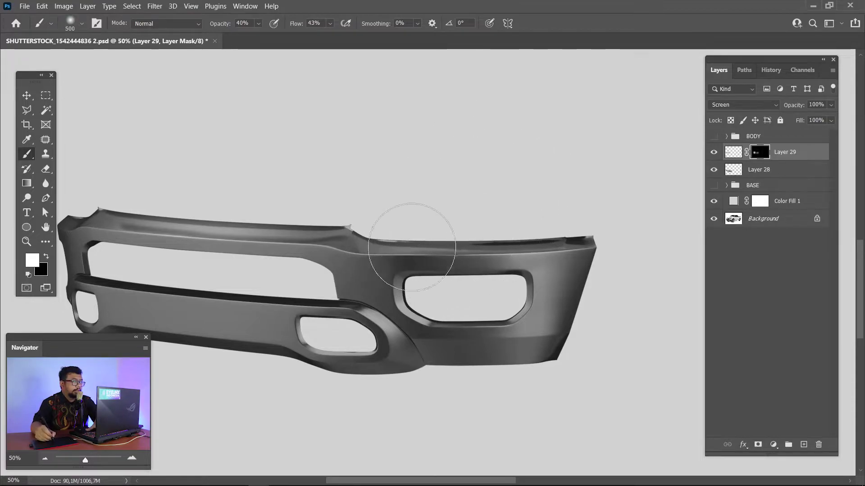
key(bracketleft)
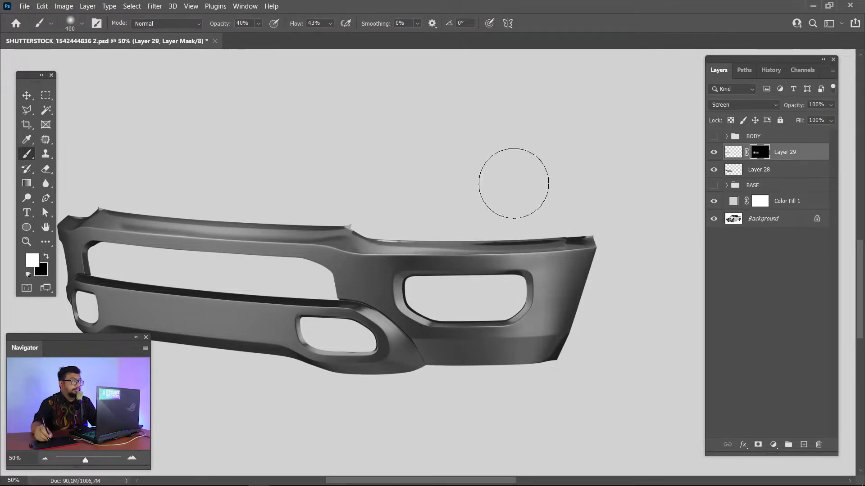
drag(513, 183, 778, 104)
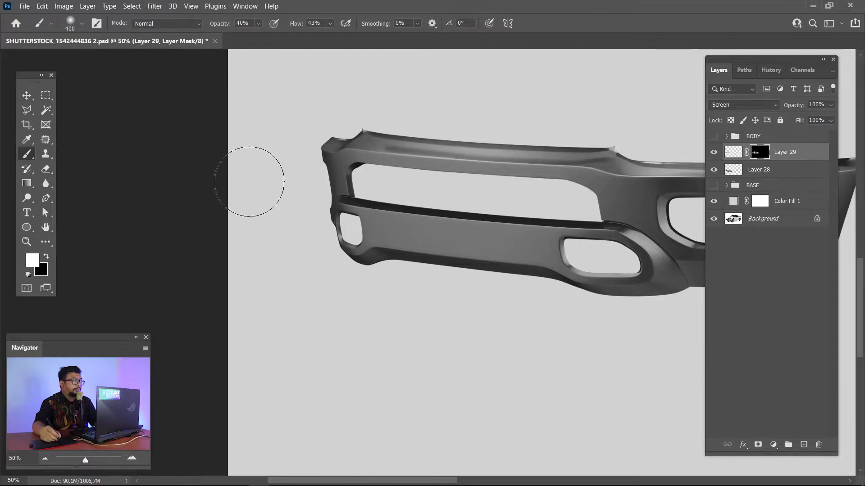
key(bracketleft)
key(bracketleft)
key(bracketleft)
key(bracketleft)
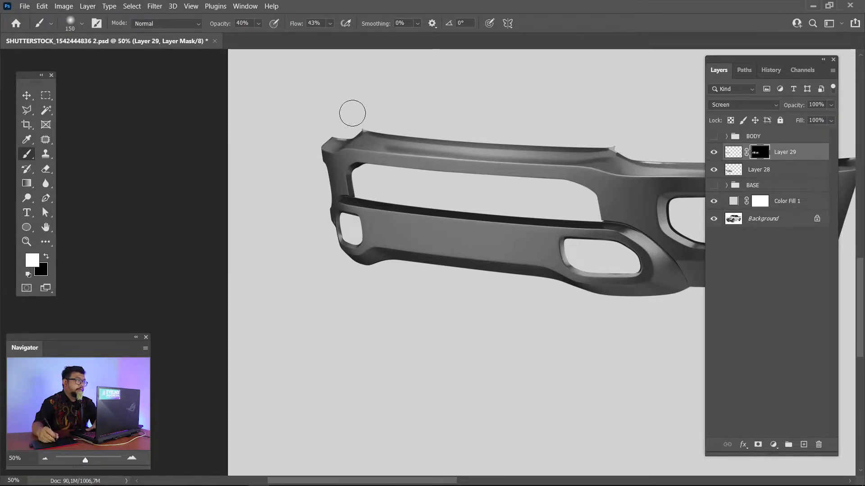
drag(394, 135, 482, 165)
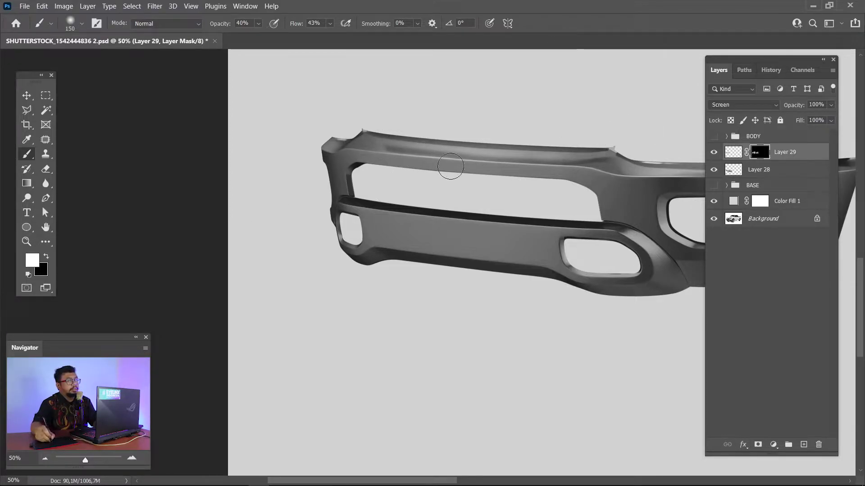
drag(544, 224, 432, 203)
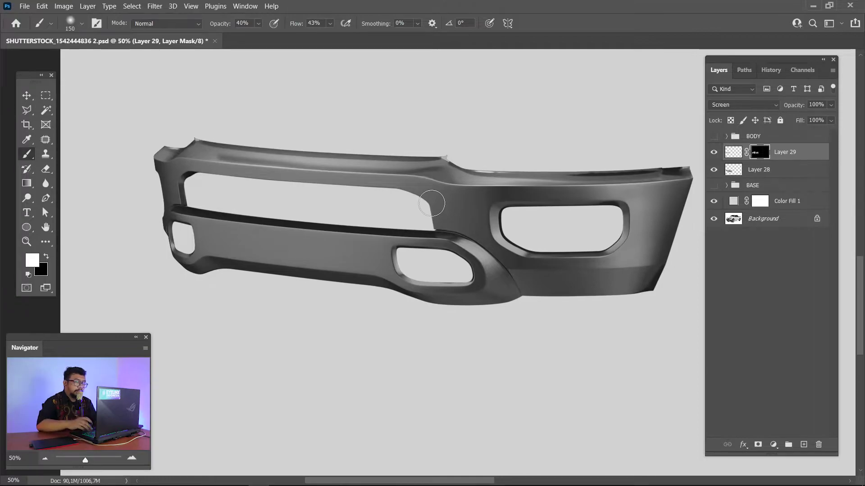
key(p)
scroll(432, 203, up, 2)
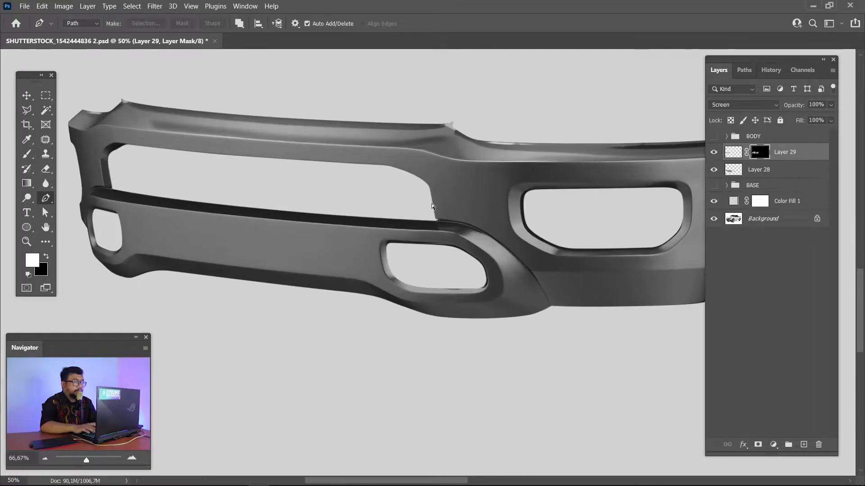
scroll(431, 203, up, 1)
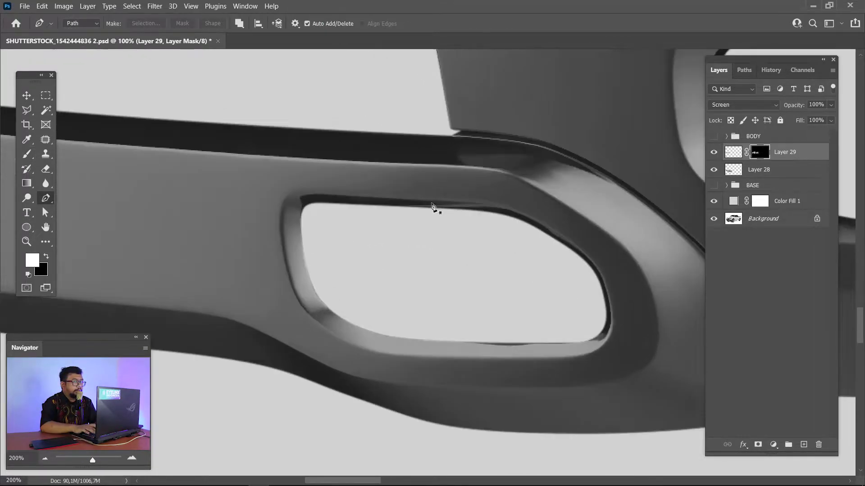
scroll(431, 203, down, 2)
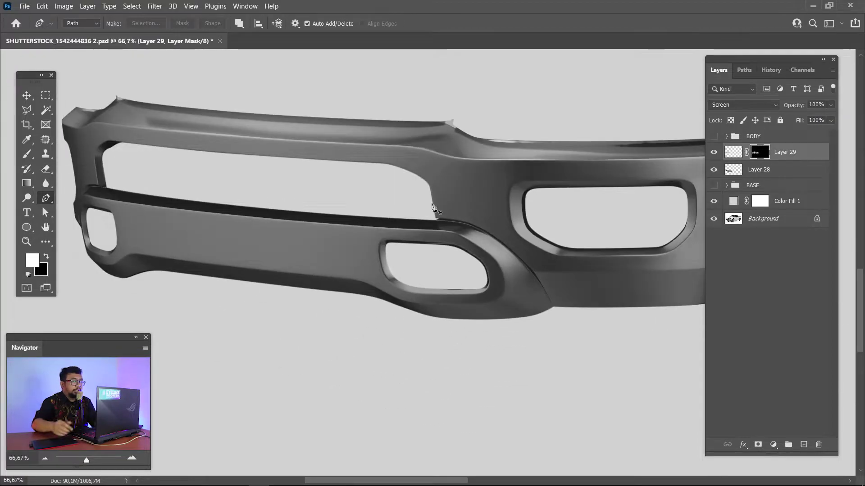
mouse_move(395, 303)
mouse_down()
mouse_move(442, 305)
mouse_move(408, 299)
mouse_up()
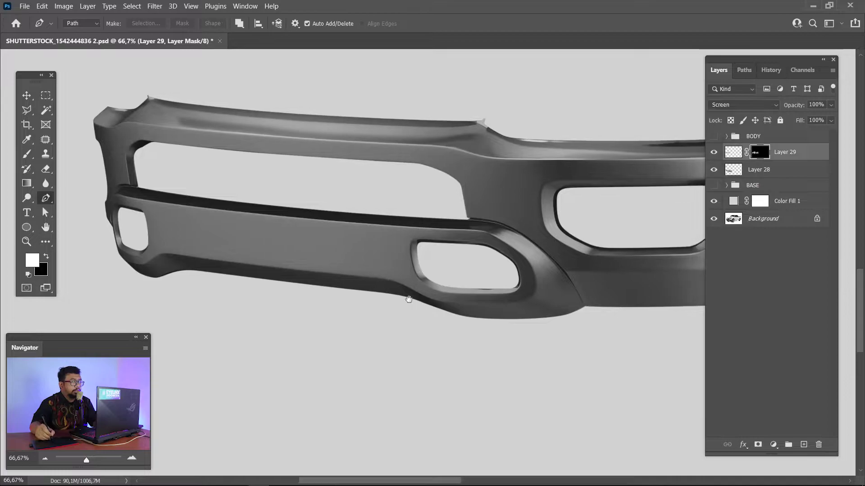
scroll(409, 299, down, 1)
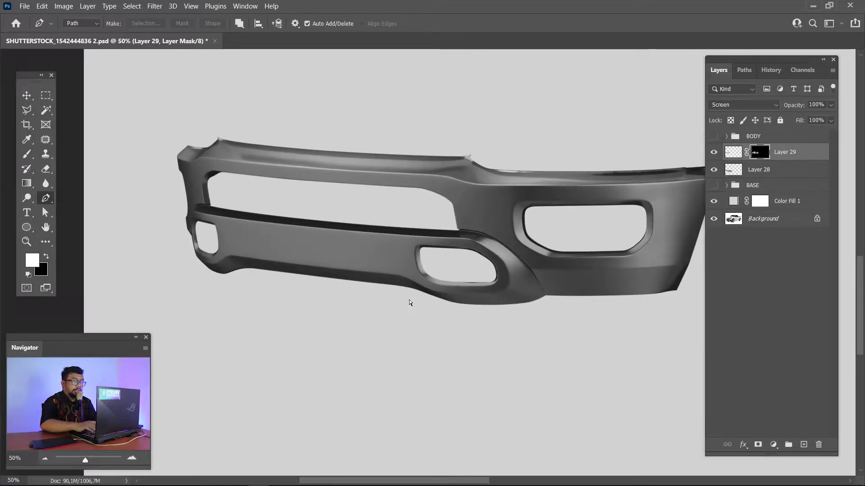
shift+click(800, 178)
mouse_move(806, 156)
mouse_down()
mouse_move(795, 428)
mouse_move(787, 445)
mouse_up()
- Add a Levels adjustment above Group 2 and clip it to the group
click(773, 444)
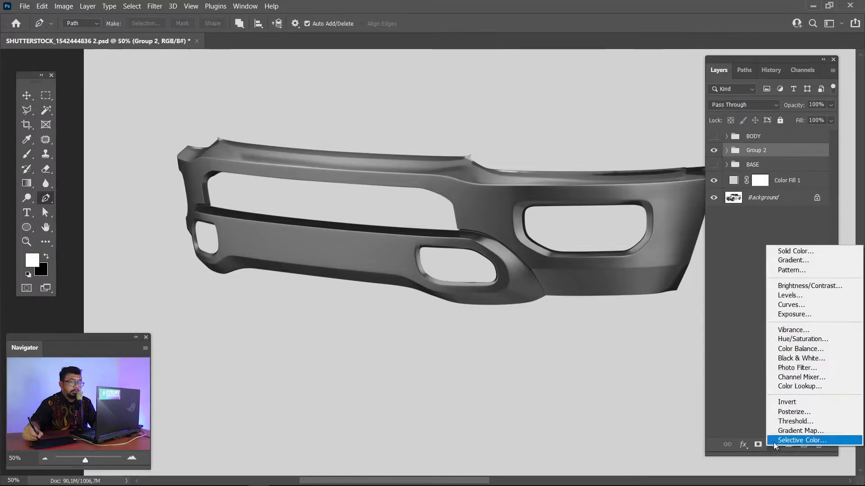
click(802, 295)
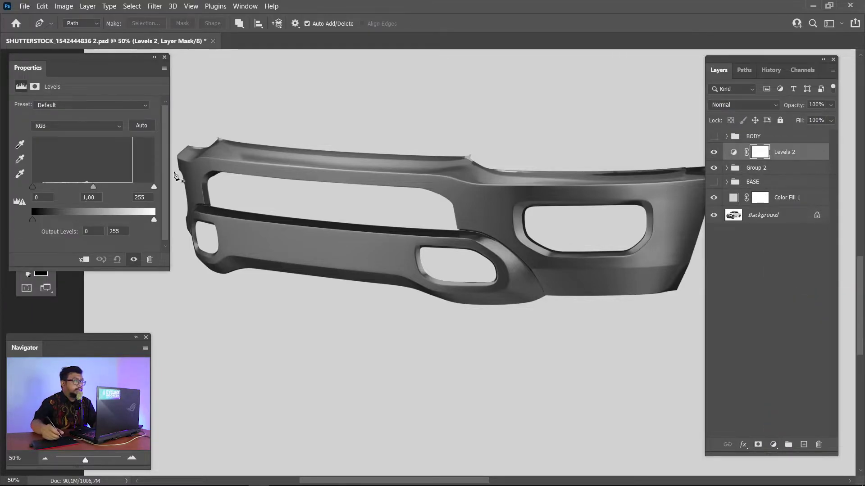
right_click(800, 152)
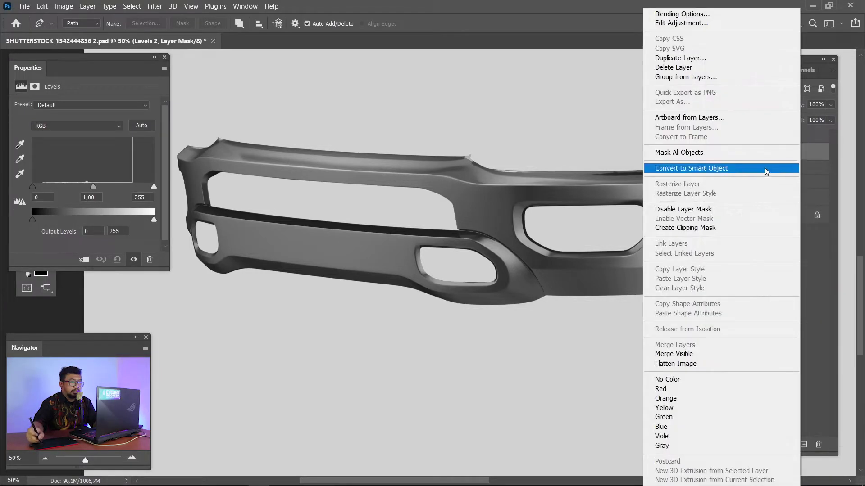
click(716, 230)
- Set Levels 2 to 0,87 midtones and a 216 white point
mouse_move(93, 188)
mouse_down()
mouse_move(145, 188)
mouse_move(95, 192)
mouse_up()
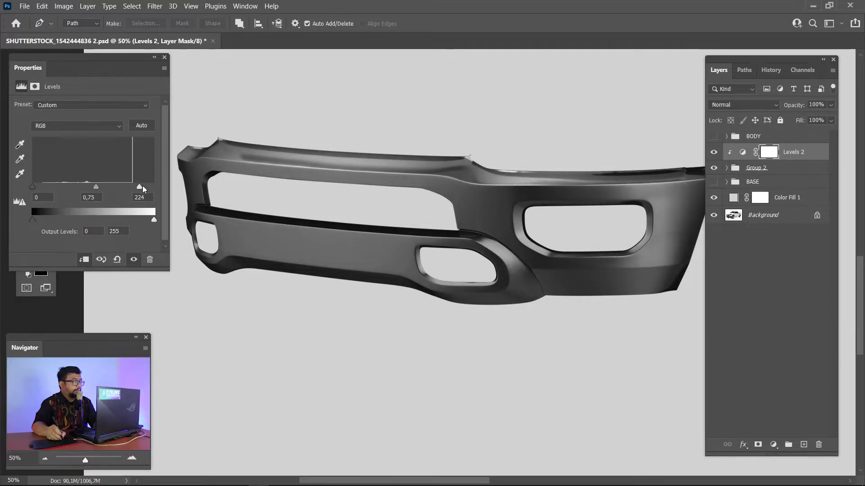
drag(138, 192, 141, 191)
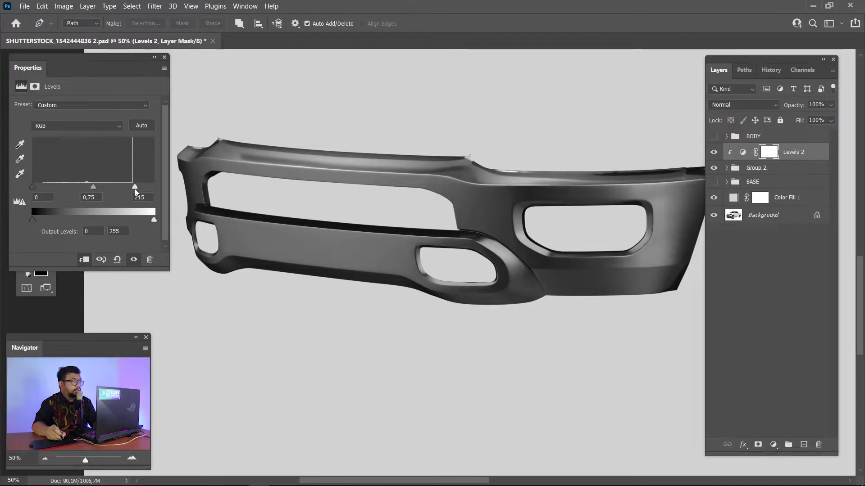
drag(136, 189, 88, 187)
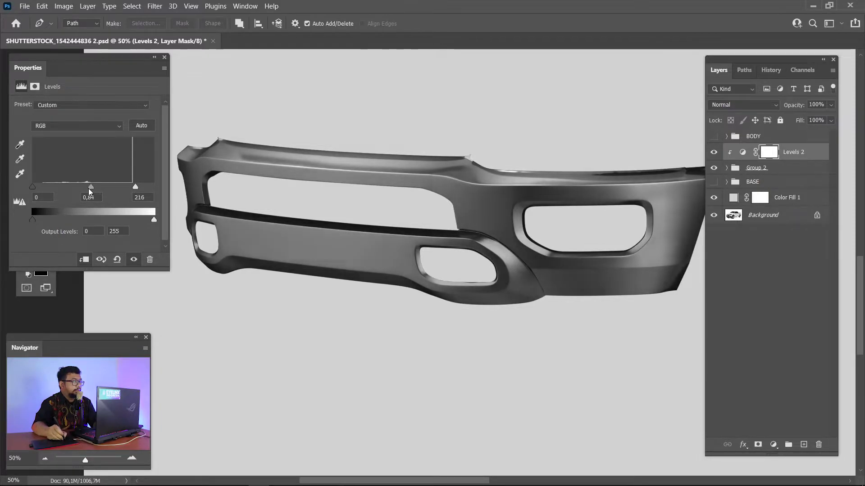
click(165, 57)
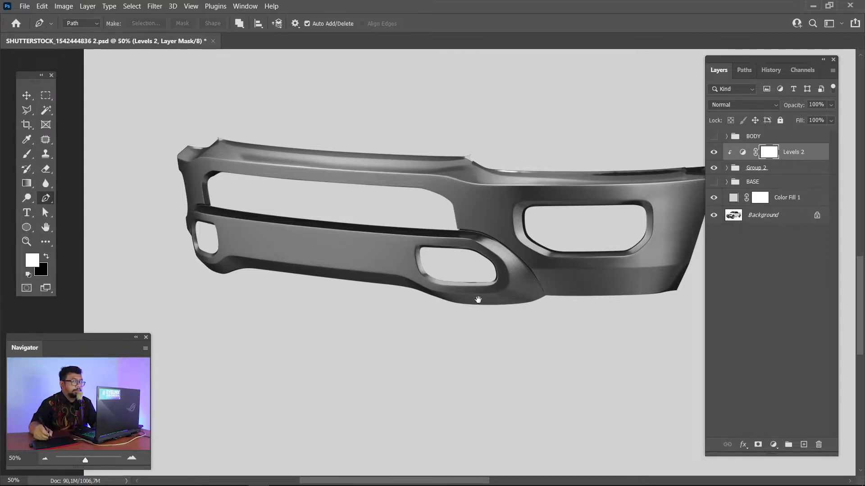
- Group Levels 2 and Group 2 into a new group named BUMPER
shift+click(783, 170)
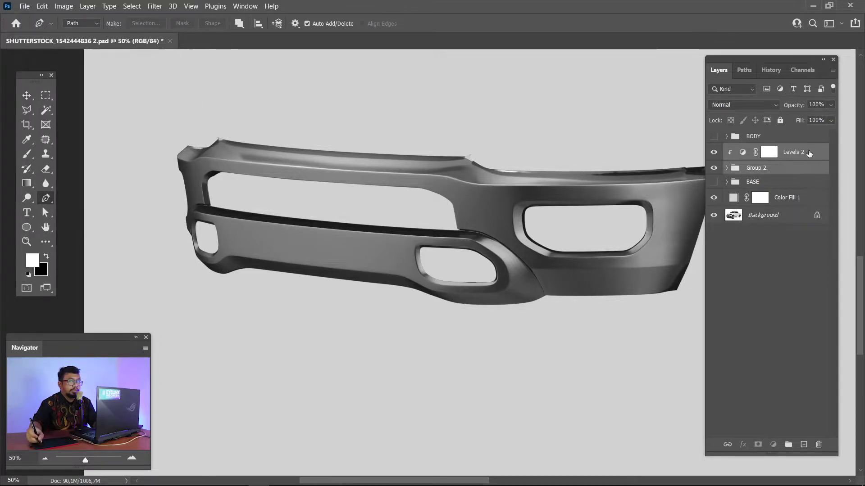
drag(782, 169, 788, 445)
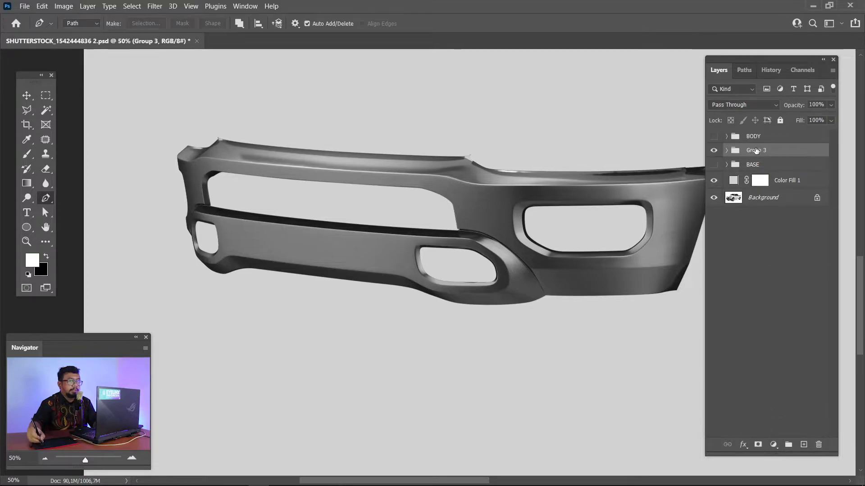
text(BUMPER)
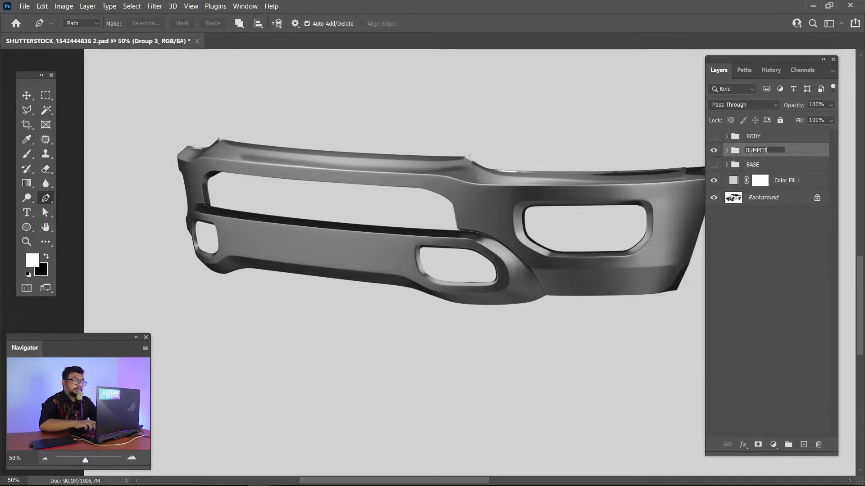
key(Return)
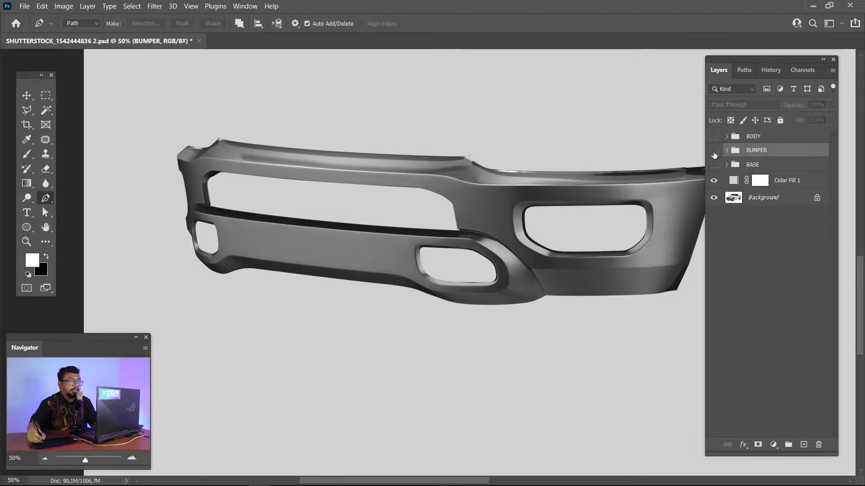
- Show the BODY, BUMPER and BASE groups, toggling BUMPER to compare
click(714, 151)
drag(714, 151, 714, 165)
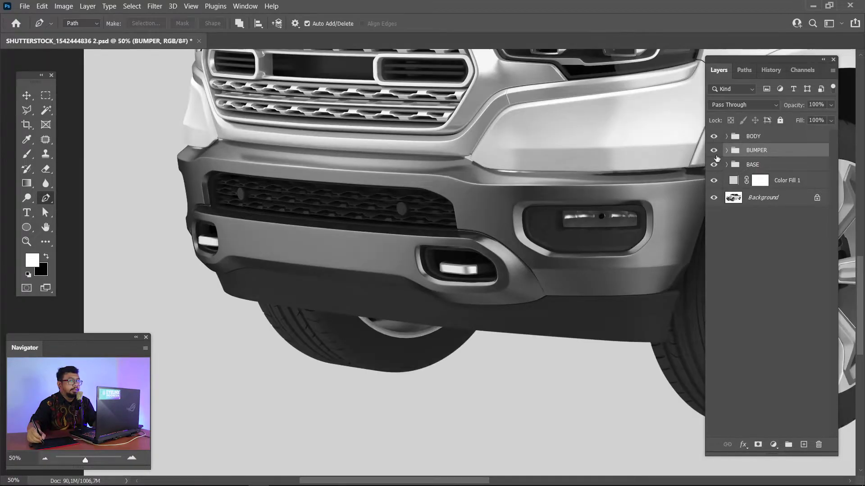
click(714, 151)
click(716, 151)
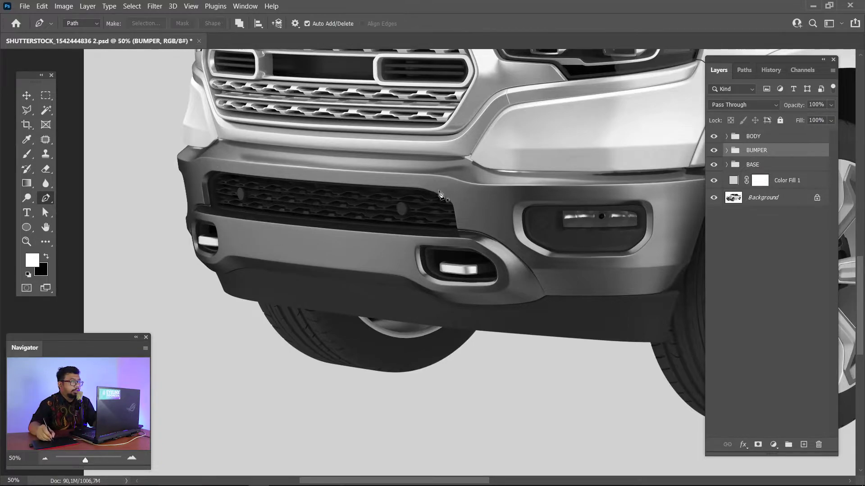
- Select Layer 28 inside BUMPER's Group 2 and zoom to 400% on the bumper corner
key(z)
click(176, 151)
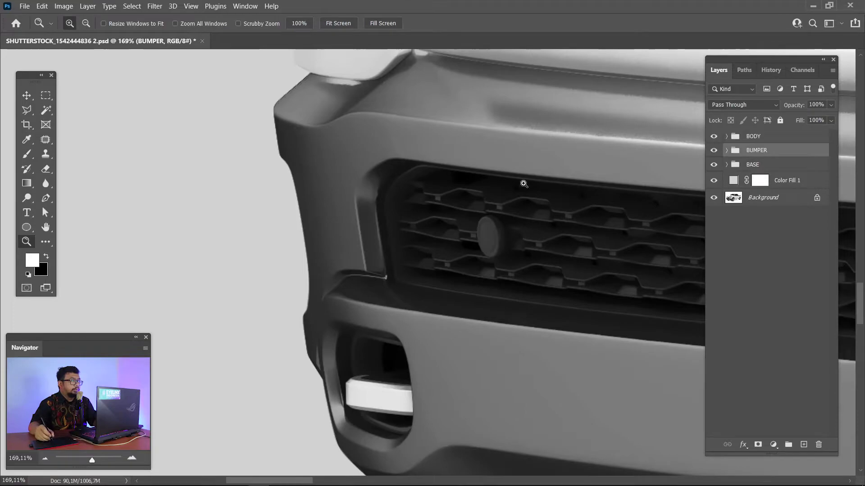
click(727, 150)
click(736, 182)
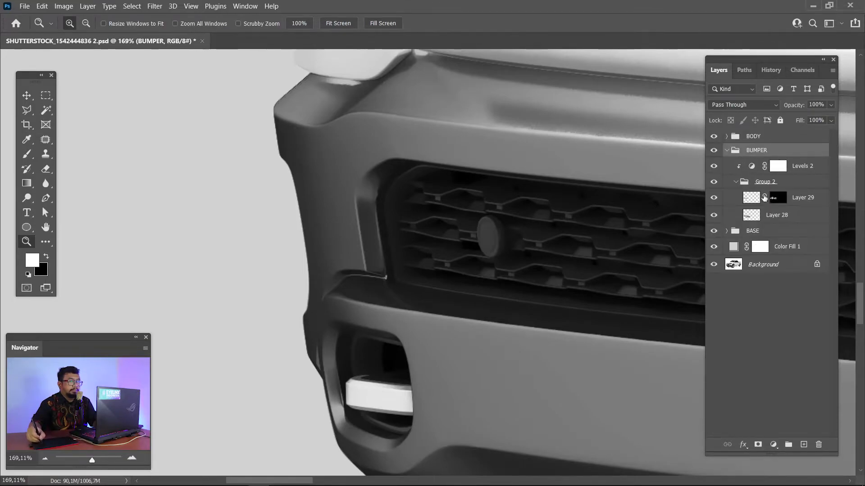
click(772, 217)
key(p)
key(ctrl+plus)
key(ctrl+plus)
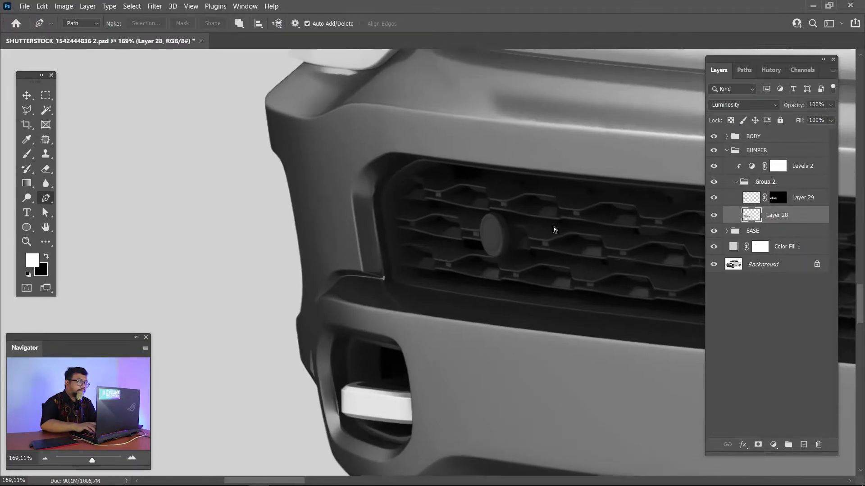
key(ctrl+plus)
scroll(284, 329, down, 3)
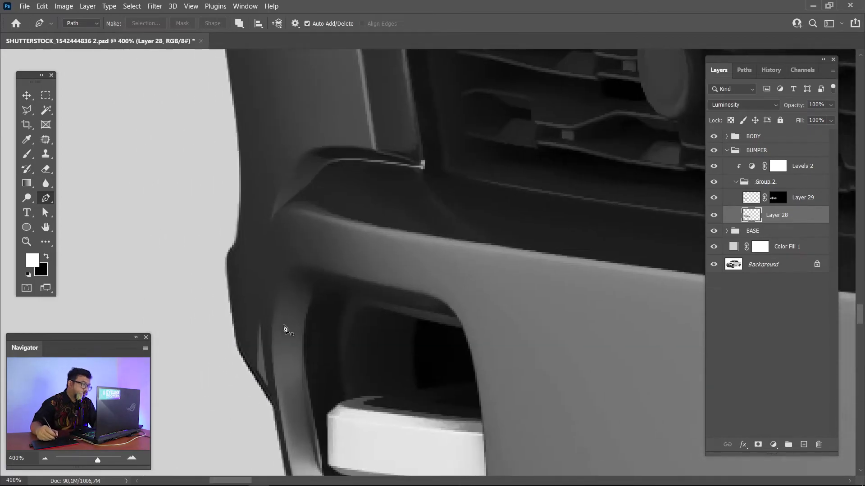
- Start the bumper path with curved anchors from the left edge along the grille's top edge
drag(223, 337, 225, 337)
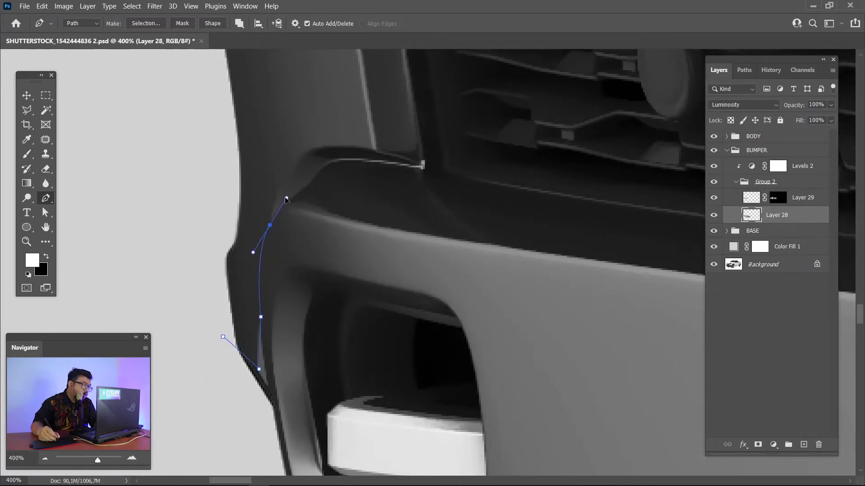
drag(286, 200, 282, 198)
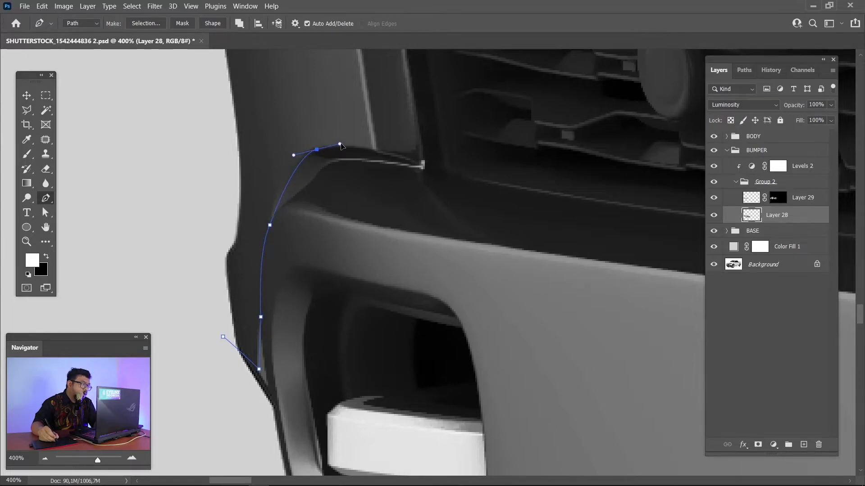
scroll(405, 207, up, 5)
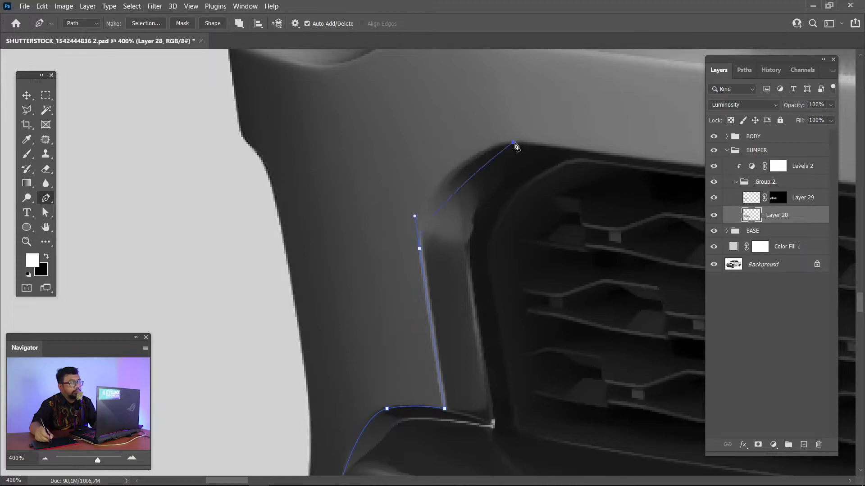
scroll(596, 199, right, 10)
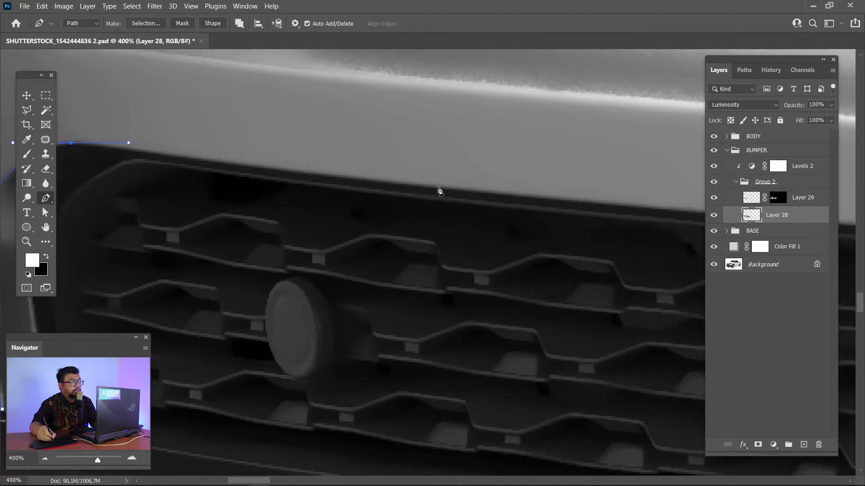
drag(520, 196, 665, 209)
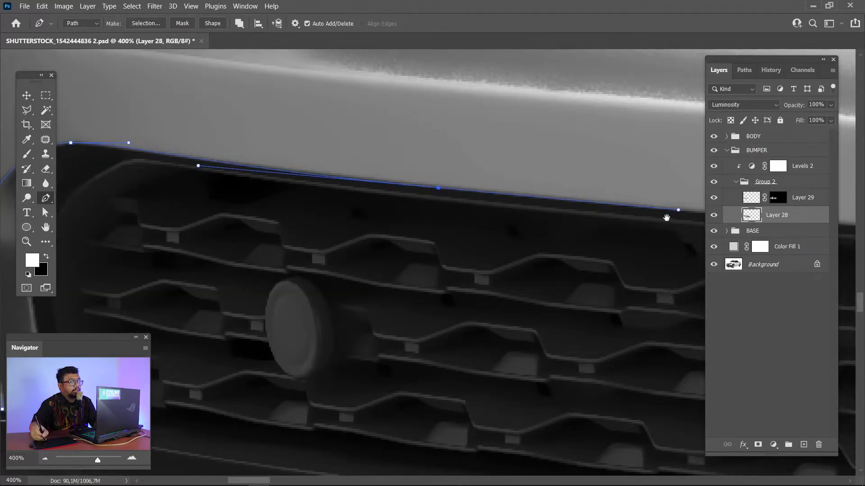
scroll(340, 236, right, 5)
scroll(366, 241, right, 7)
scroll(345, 211, right, 4)
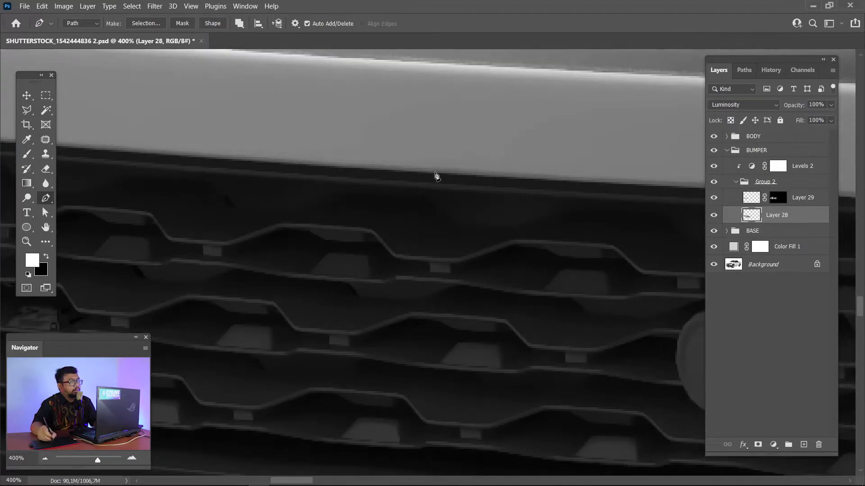
drag(435, 173, 679, 188)
drag(623, 228, 392, 226)
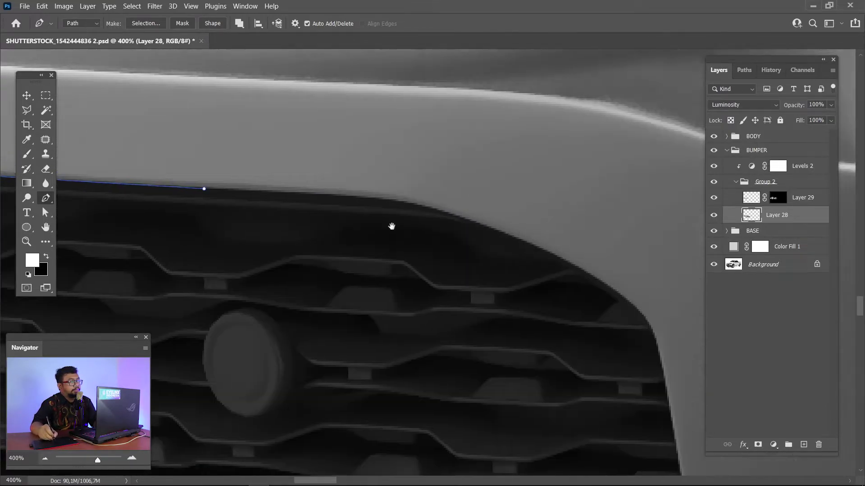
scroll(548, 224, right, 4)
scroll(356, 186, left, 3)
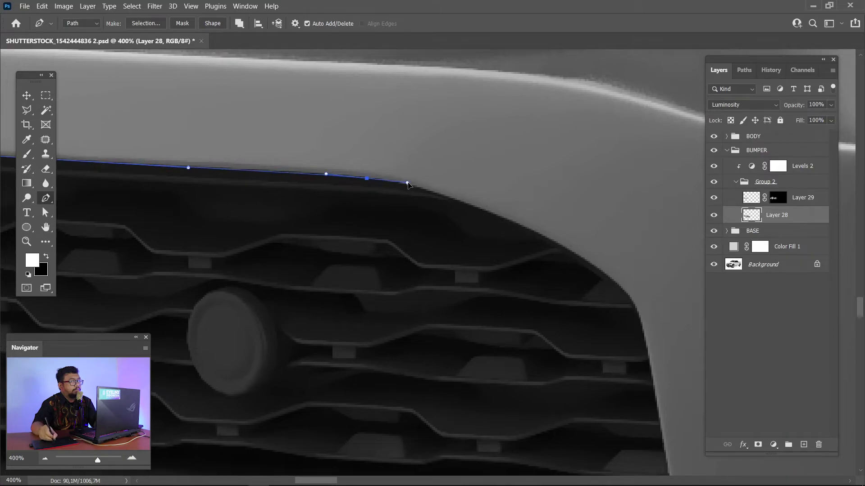
mouse_move(511, 222)
mouse_down()
mouse_move(565, 241)
mouse_move(477, 152)
mouse_up()
mouse_move(537, 208)
mouse_down()
mouse_move(538, 223)
mouse_move(457, 113)
mouse_up()
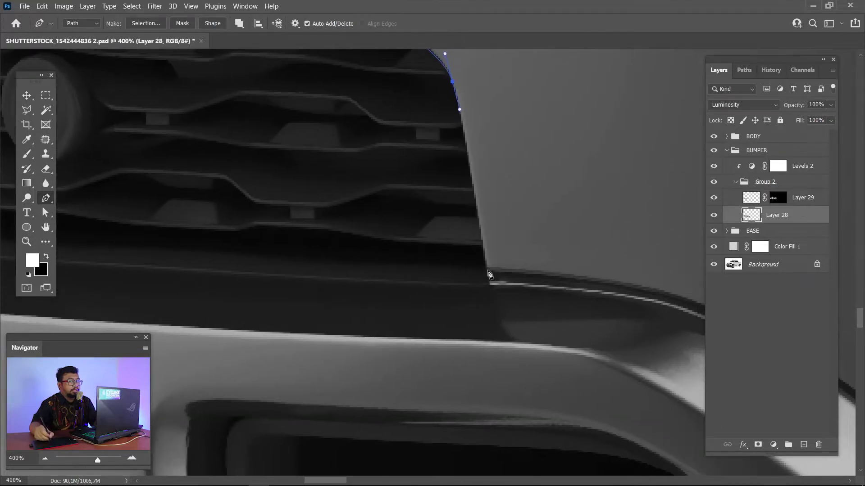
mouse_move(574, 287)
mouse_down()
mouse_move(438, 228)
mouse_move(563, 257)
mouse_move(503, 219)
mouse_up()
mouse_move(459, 240)
mouse_down()
mouse_move(523, 297)
mouse_move(318, 118)
mouse_up()
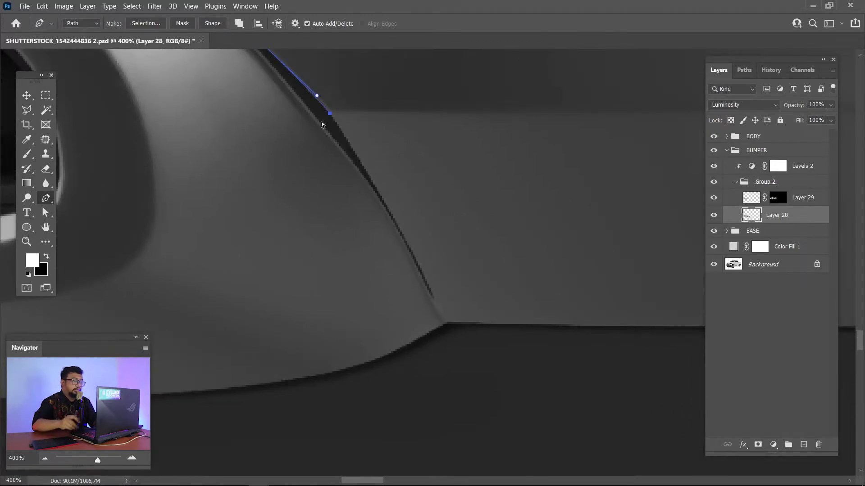
- Continue the path with anchors along the lower bumper edge beside the tire
key(ctrl+minus)
key(ctrl+minus)
key(ctrl+minus)
key(ctrl+minus)
key(ctrl+minus)
key(ctrl+minus)
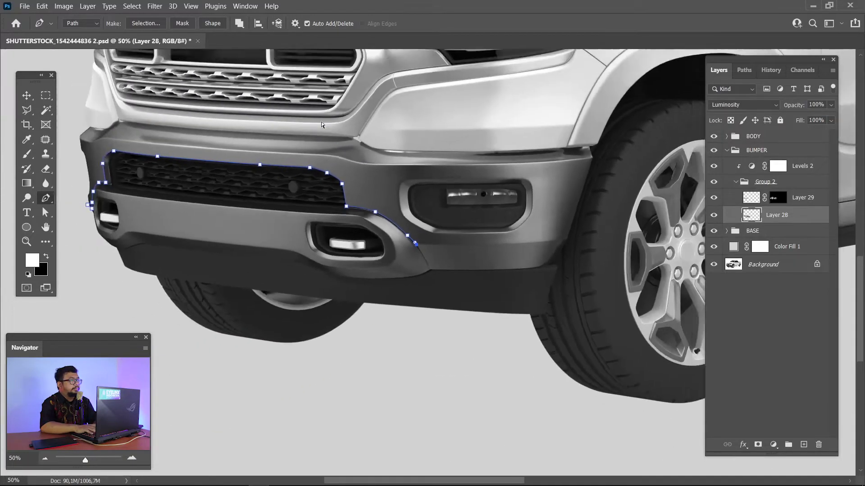
key(ctrl+plus)
key(ctrl+plus)
key(ctrl+plus)
key(ctrl+plus)
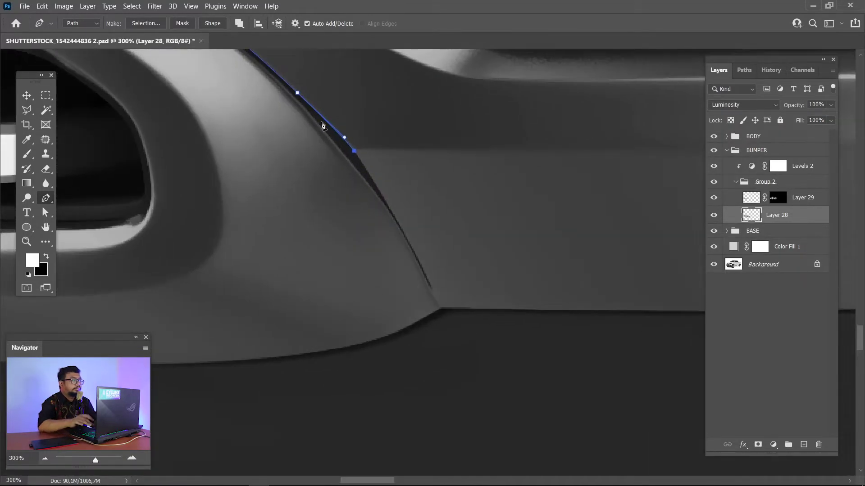
mouse_move(591, 245)
mouse_down()
mouse_move(349, 274)
mouse_move(428, 246)
mouse_up()
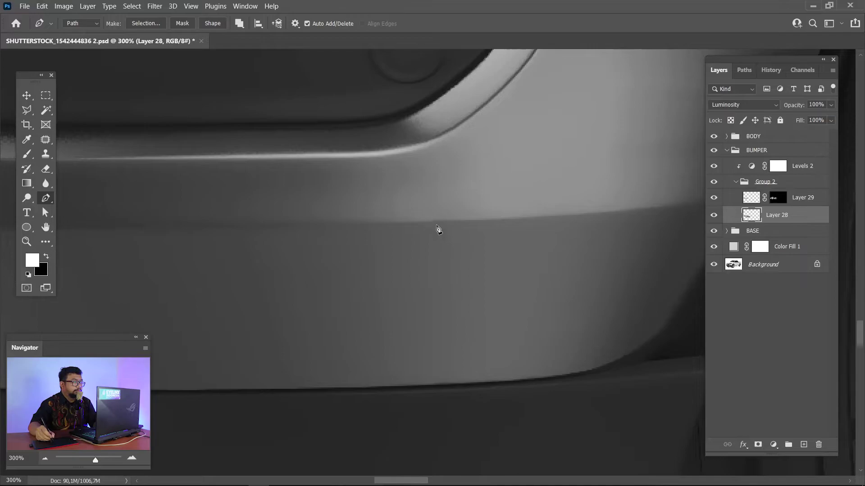
click(627, 210)
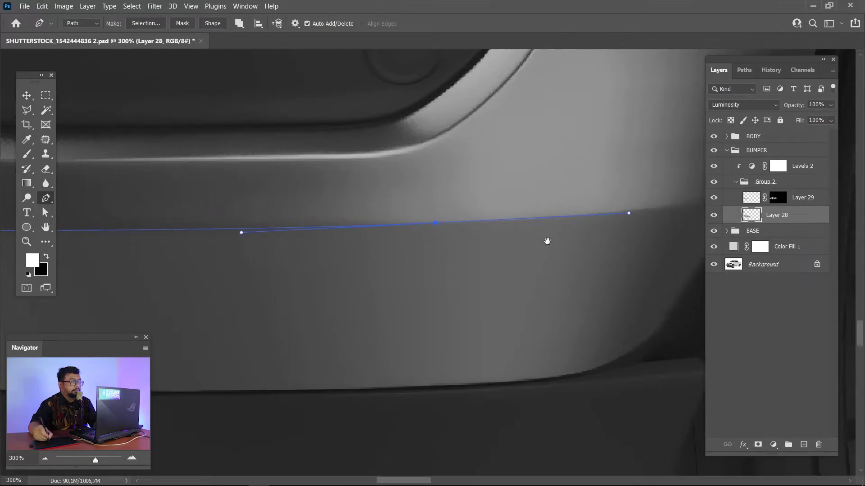
drag(546, 241, 352, 309)
drag(592, 205, 544, 255)
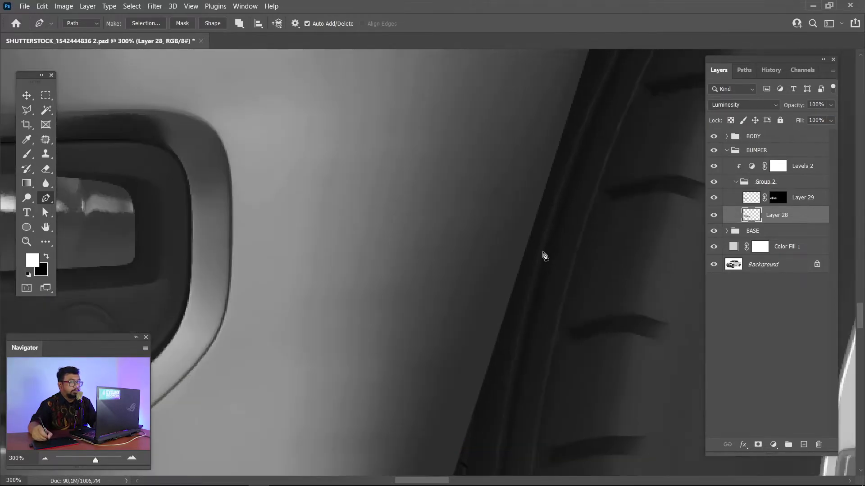
click(546, 193)
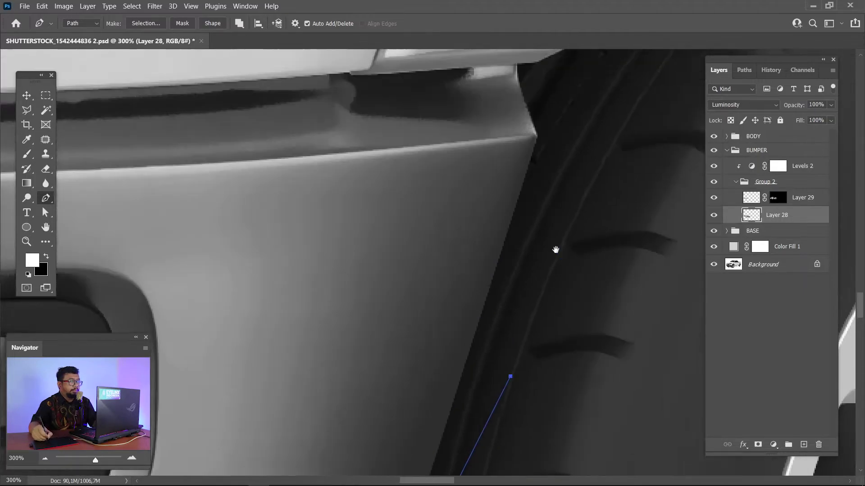
drag(466, 214, 408, 284)
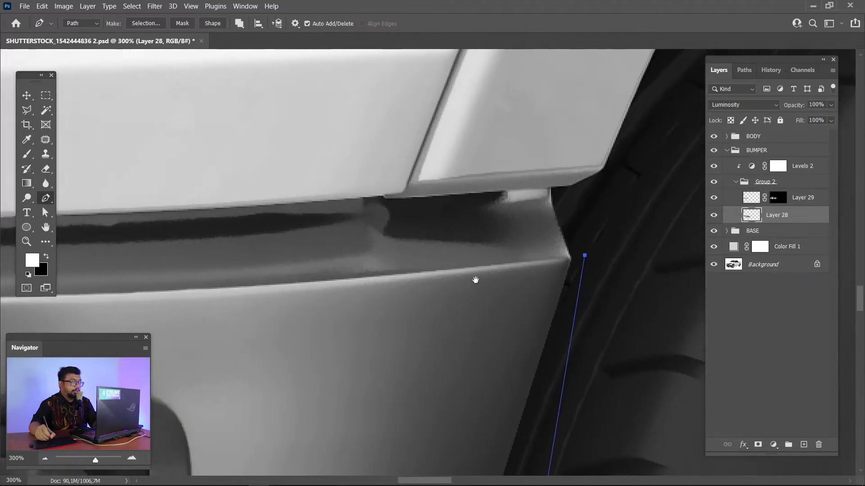
scroll(417, 283, down, 2)
- Finish the path along the top edge and left side, and load it as a selection
key(ctrl+plus)
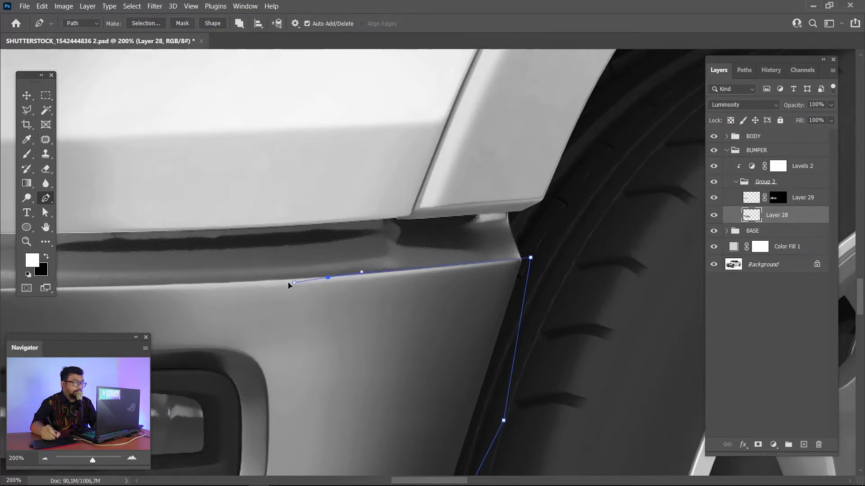
mouse_move(187, 293)
mouse_down()
mouse_move(418, 284)
mouse_move(276, 284)
mouse_move(584, 303)
mouse_up()
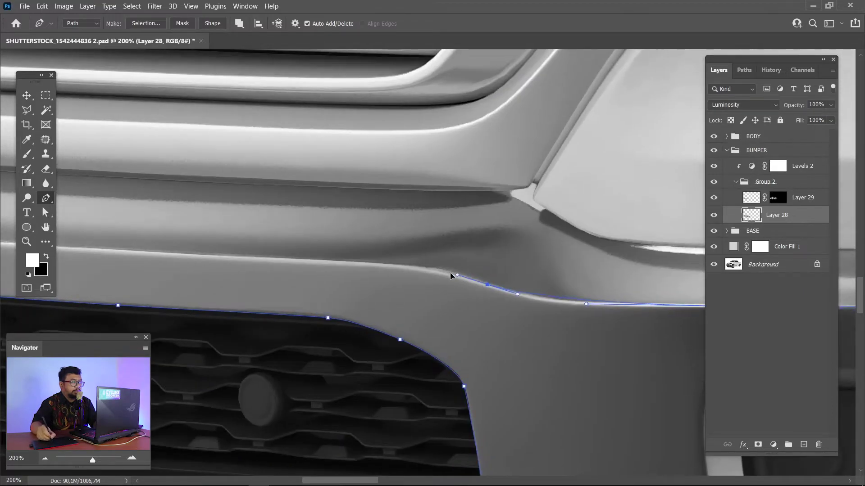
drag(450, 272, 410, 264)
mouse_move(324, 262)
mouse_down()
mouse_move(293, 261)
mouse_move(418, 292)
mouse_move(293, 276)
mouse_move(482, 274)
mouse_up()
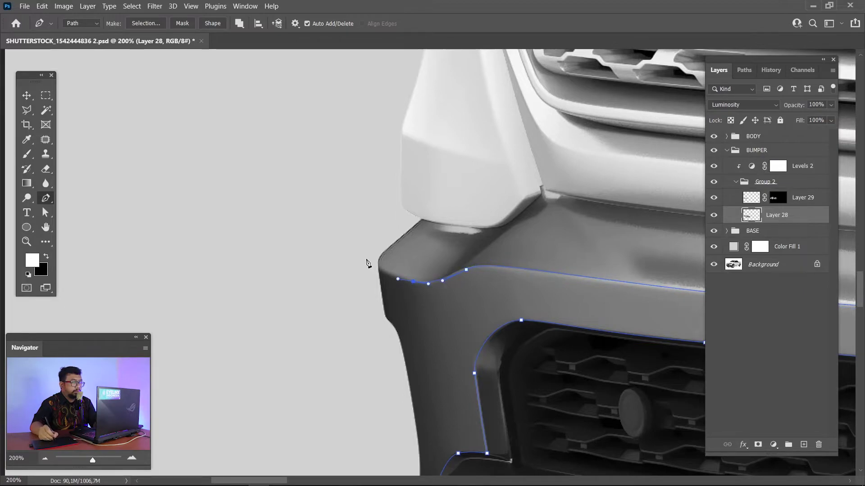
drag(350, 312, 342, 177)
click(346, 282)
click(348, 335)
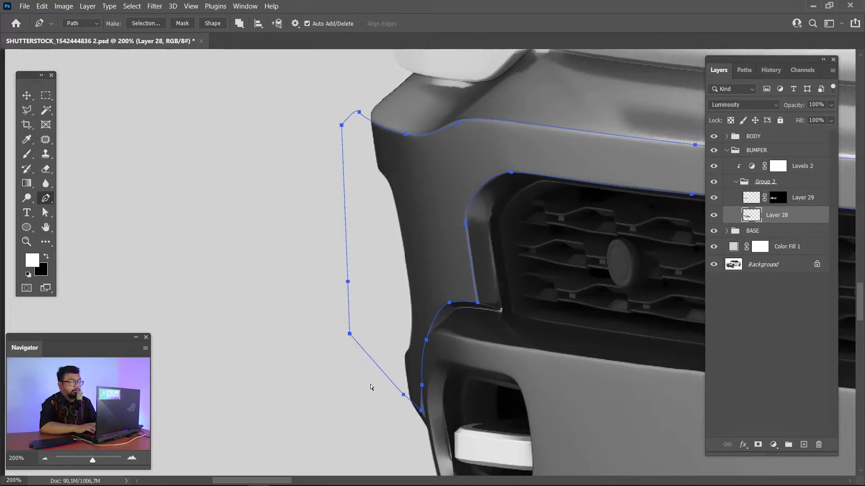
key(ctrl+minus)
key(ctrl+minus)
key(ctrl+minus)
key(ctrl+Return)
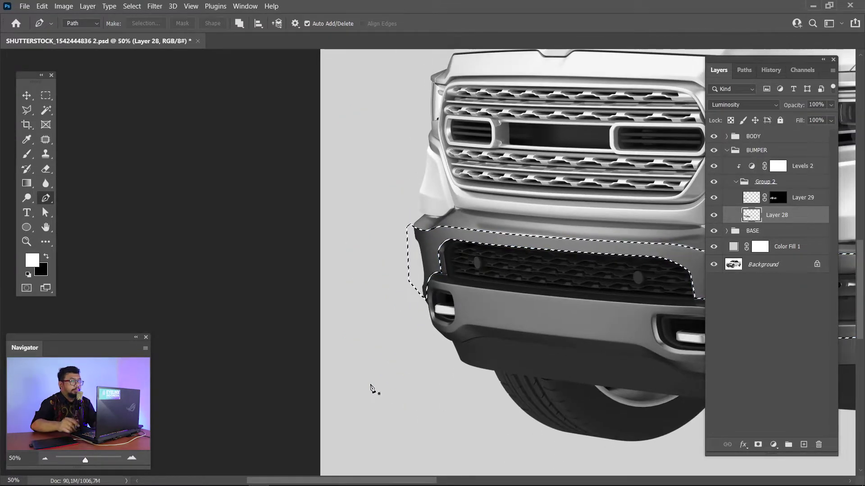
- Feather the bumper selection by 2 pixels
scroll(405, 342, right, 5)
key(m)
right_click(533, 272)
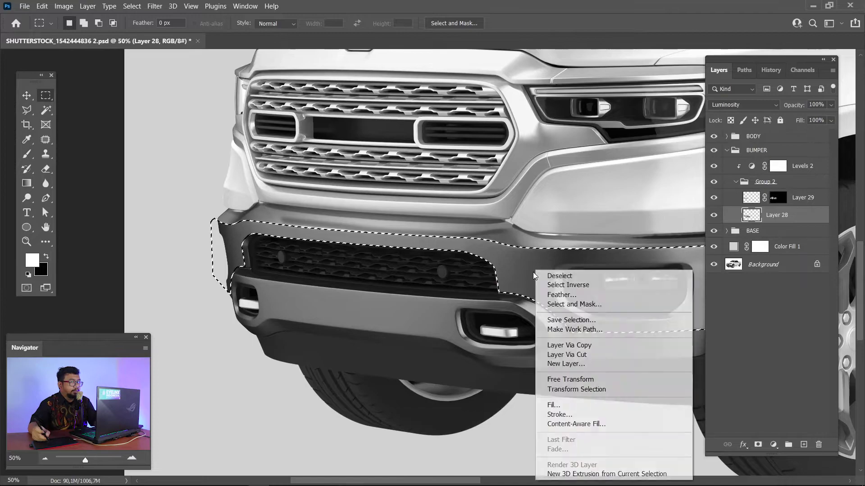
click(552, 293)
text(2)
click(485, 147)
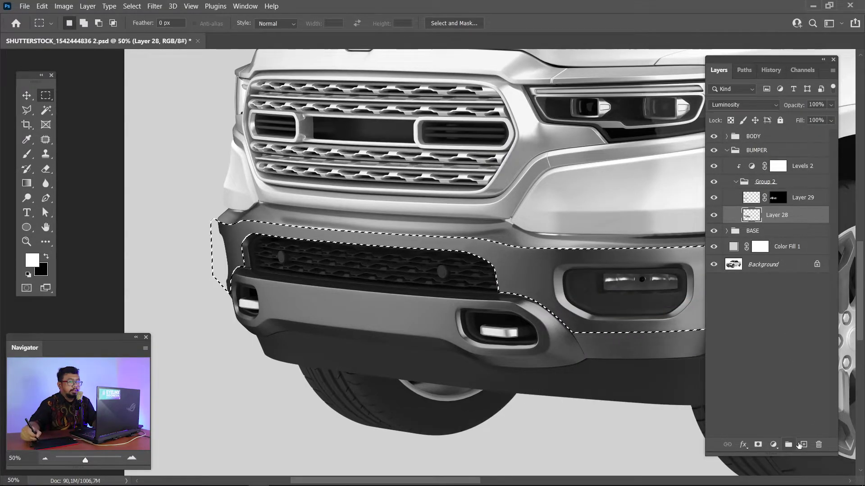
- Fill the selection with black on a new Layer 30 above Layer 28
click(803, 445)
drag(535, 332, 416, 313)
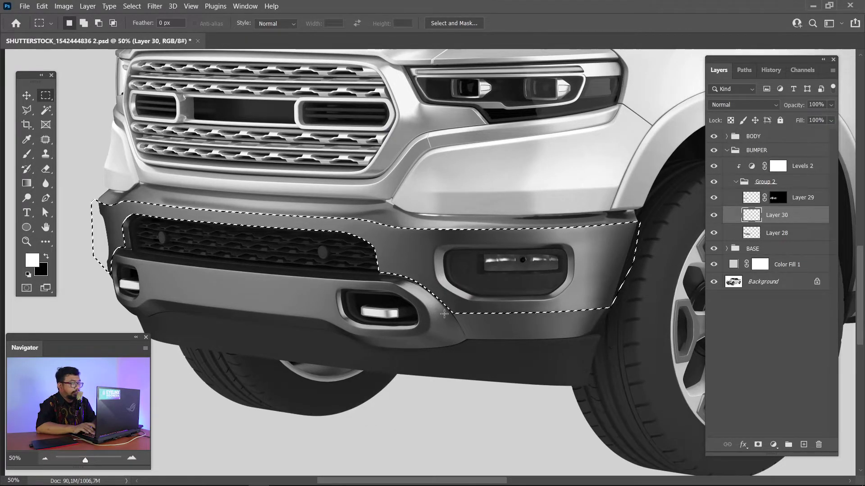
key(ctrl+BackSpace)
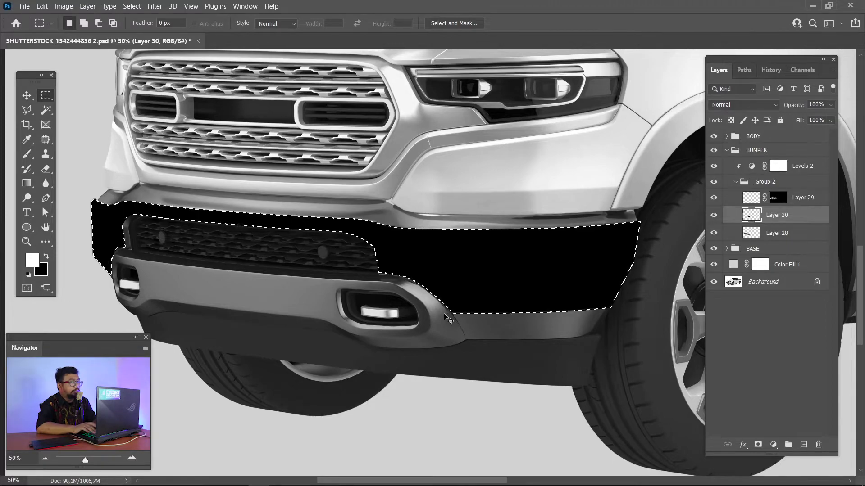
key(ctrl+d)
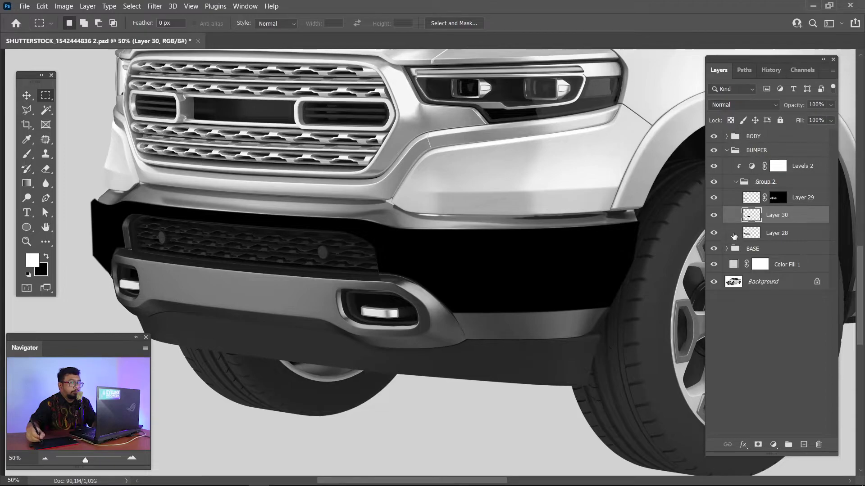
- Load Layer 28's shape as a selection, invert it, then deselect
ctrl+click(750, 236)
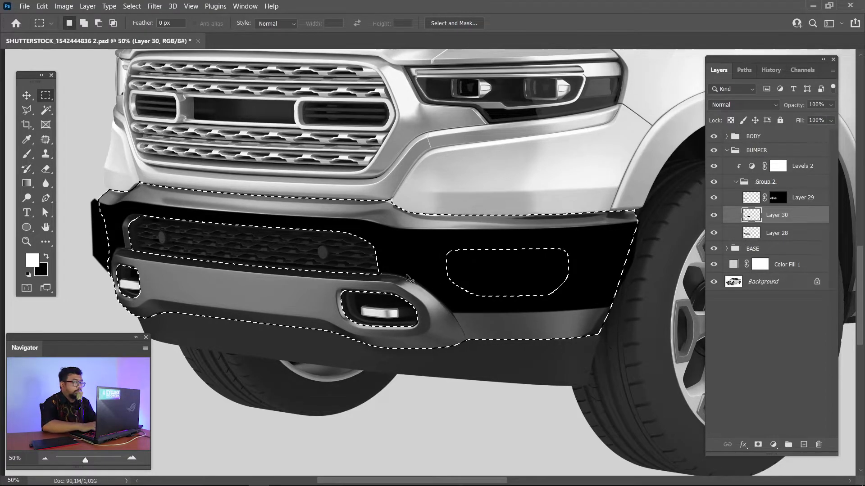
key(ctrl+shift+i)
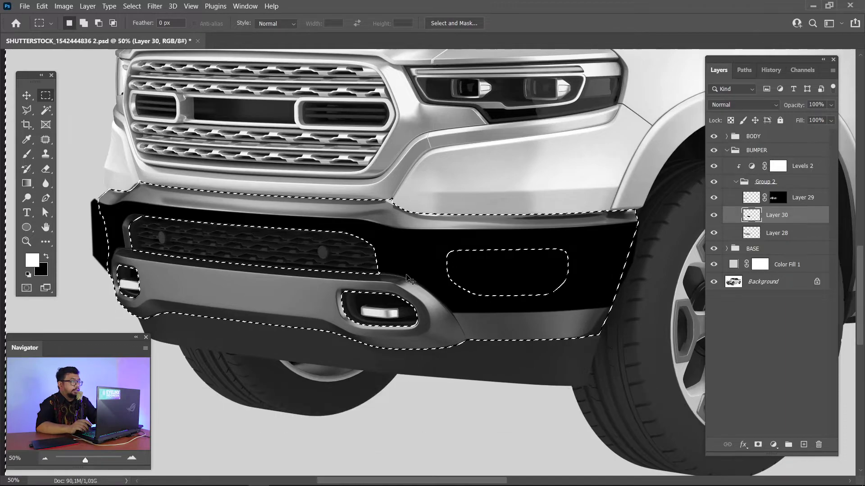
click(409, 279)
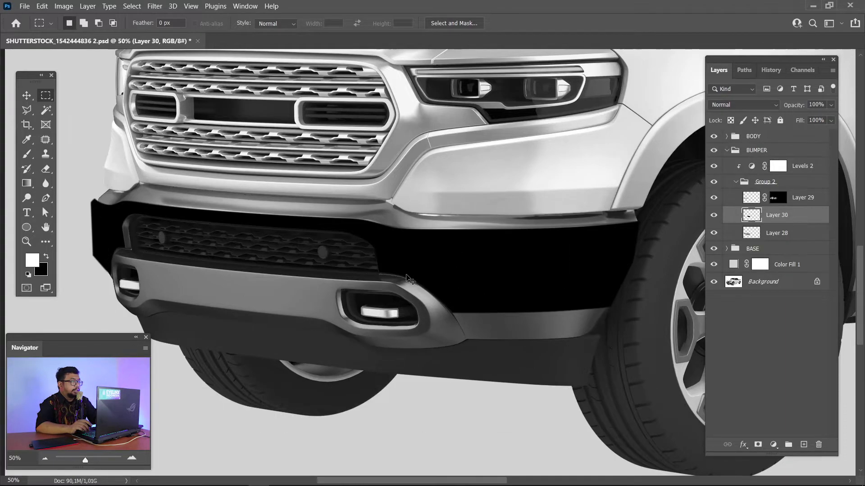
- Trim Layer 30's black fill to the bumper shape and show the layer
ctrl+click(751, 215)
key(Delete)
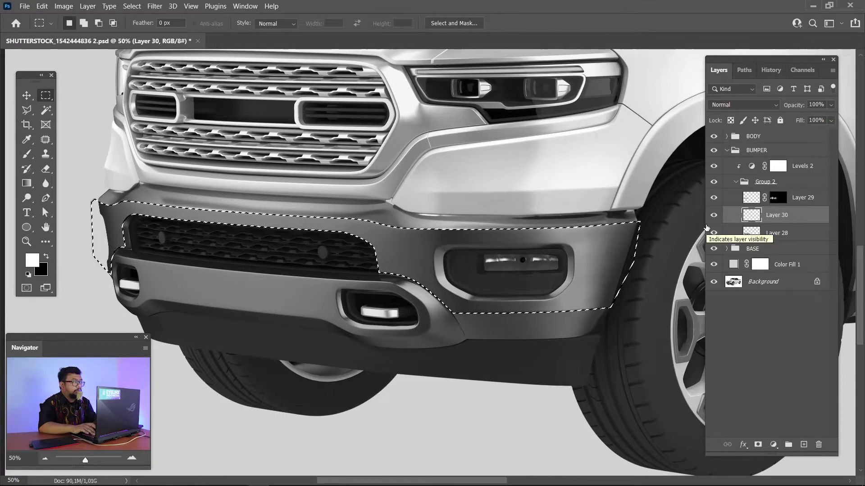
key(ctrl+BackSpace)
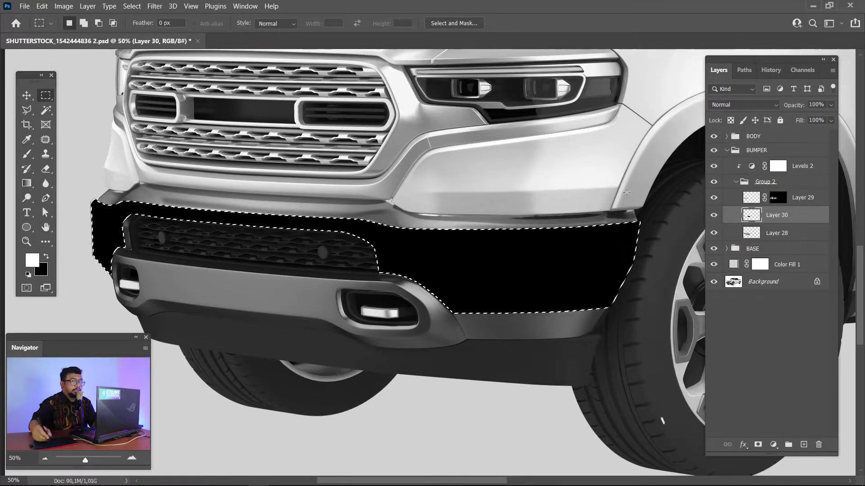
key(Delete)
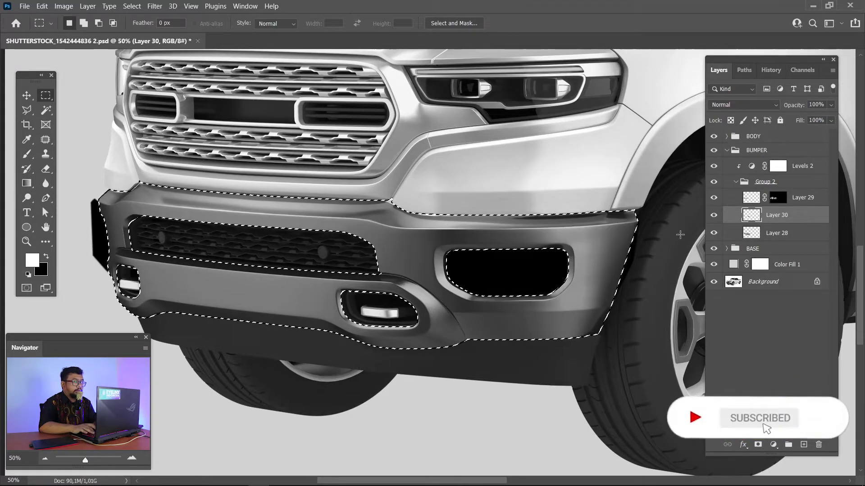
key(ctrl+z)
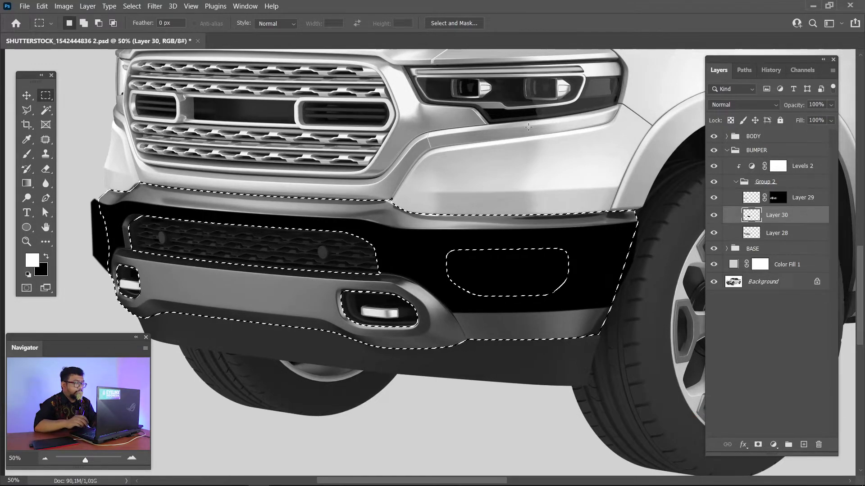
key(ctrl+shift+i)
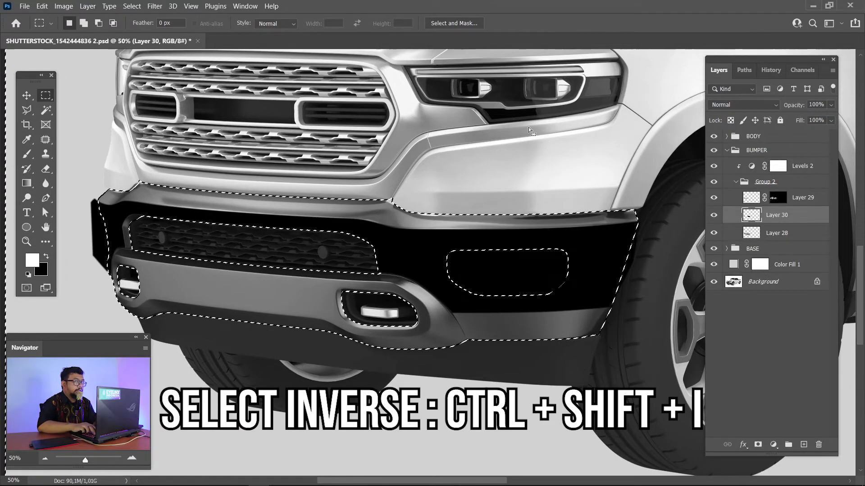
key(Delete)
key(ctrl+d)
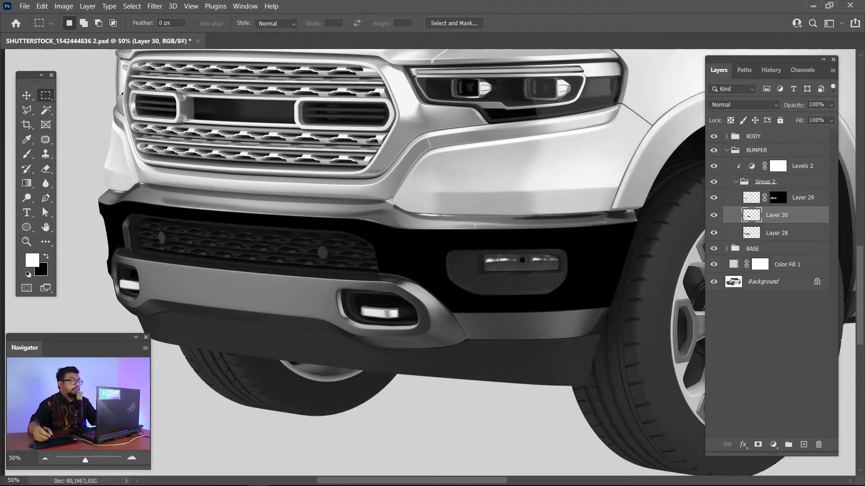
click(713, 215)
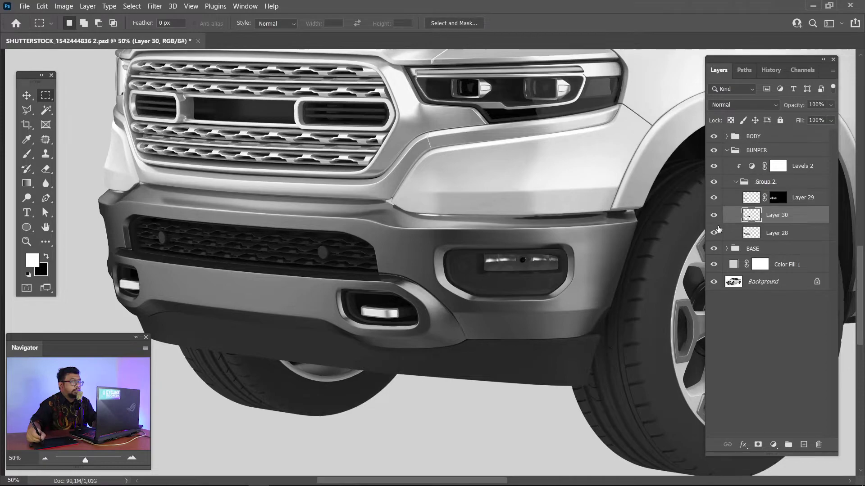
- Give Layer 30 an inverted black mask and set a 700 px brush
click(757, 445)
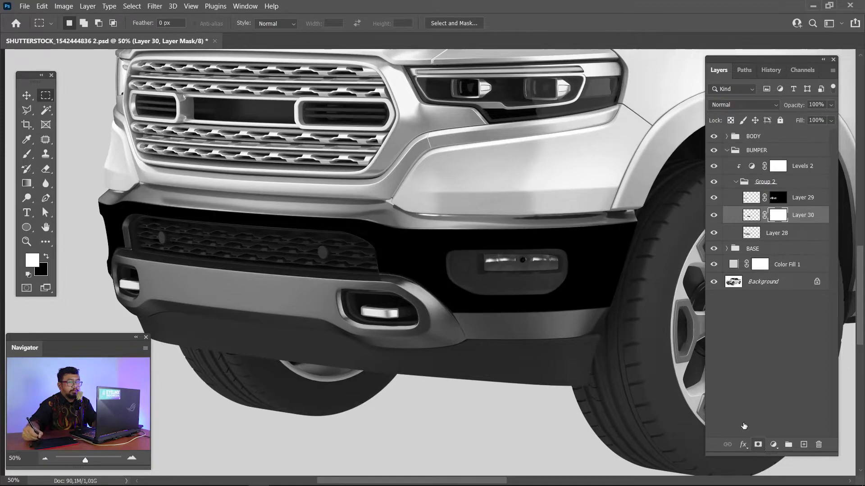
key(ctrl+i)
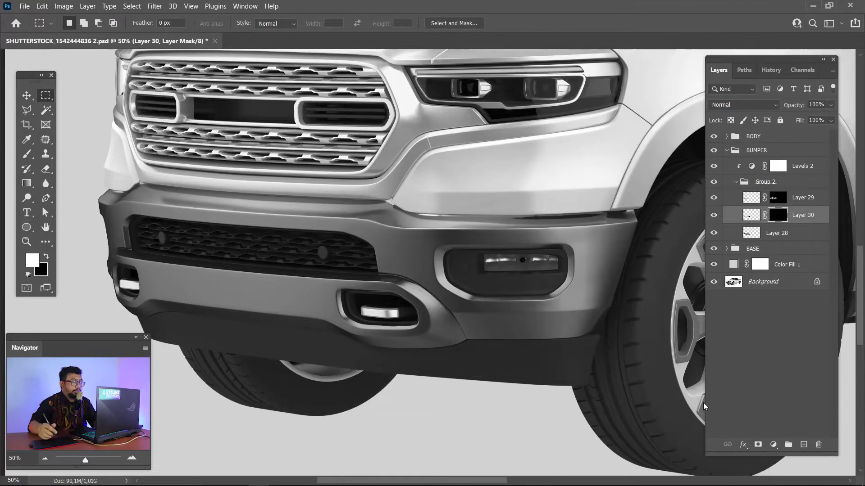
key(b)
key(bracketright)
key(bracketright)
key(bracketright)
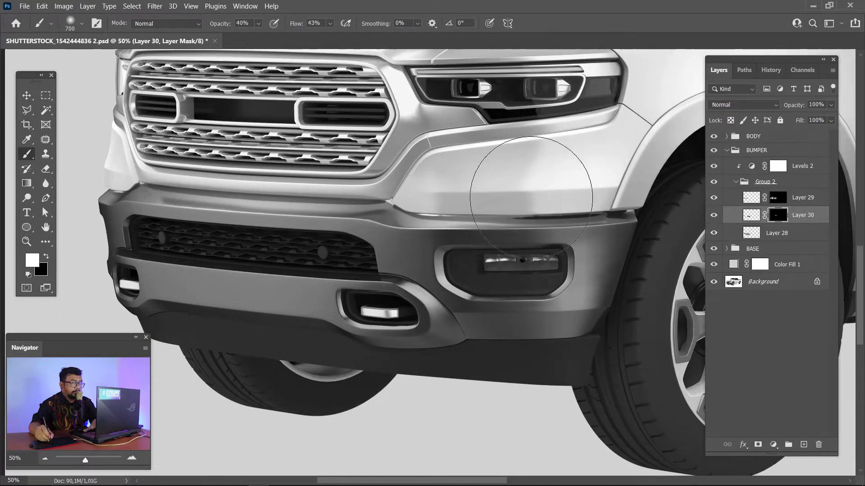
- Paint Layer 30's dark shading back around the fog light and across the lower bumper
mouse_move(551, 194)
mouse_down()
mouse_move(553, 311)
mouse_move(598, 309)
mouse_up()
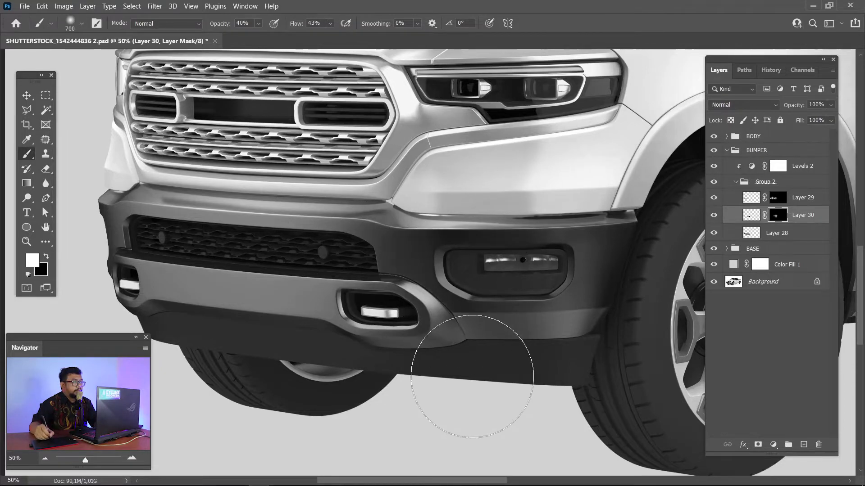
drag(241, 181, 354, 198)
drag(203, 270, 251, 241)
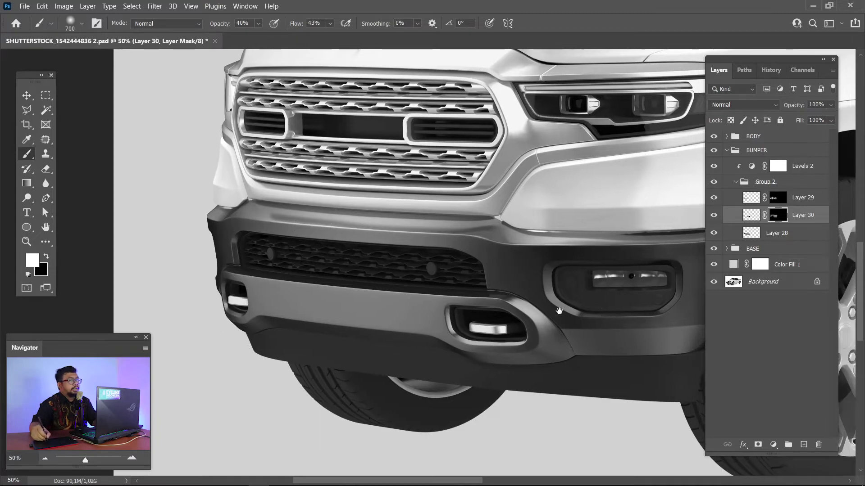
drag(563, 289, 463, 275)
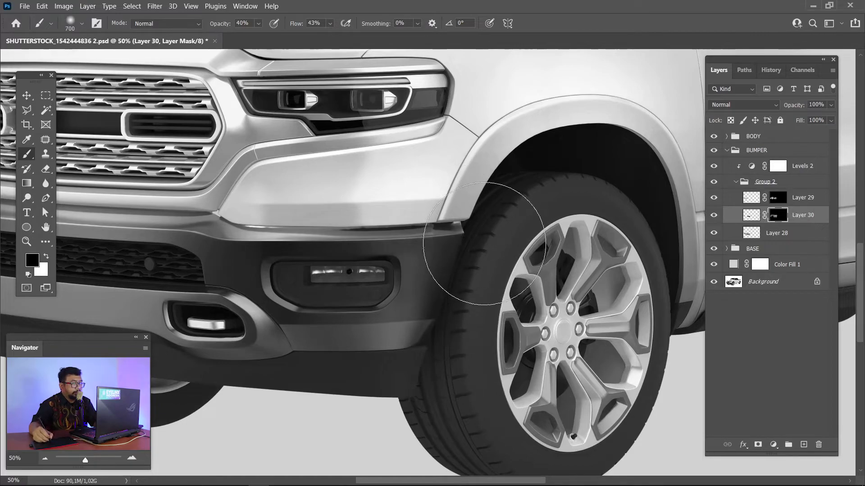
- Swap to black as the paint colour and zoom in on the fog-light recess
key(x)
drag(464, 278, 636, 255)
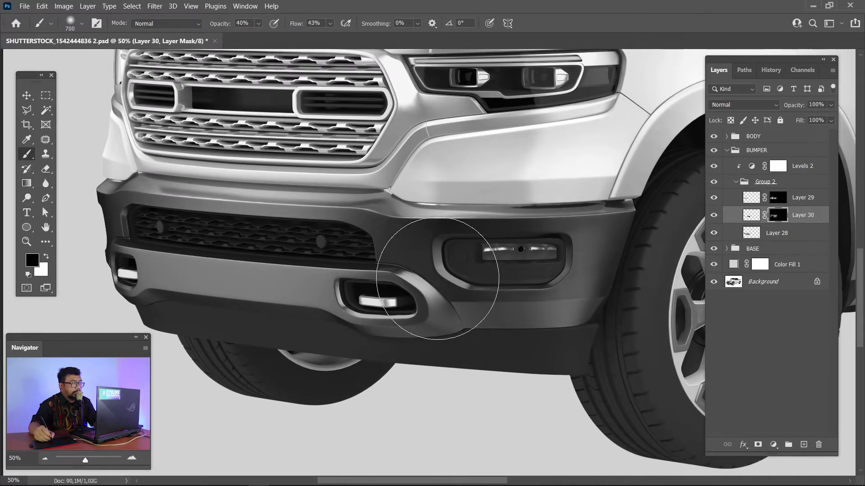
drag(427, 286, 540, 246)
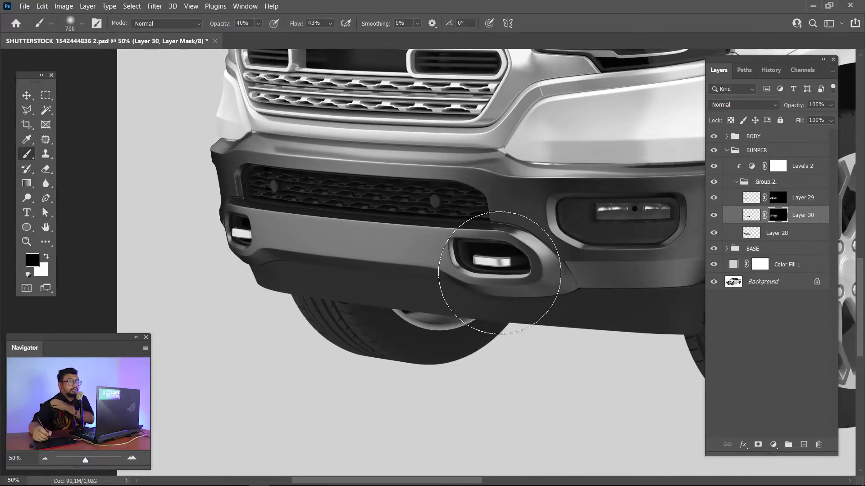
scroll(495, 275, up, 1)
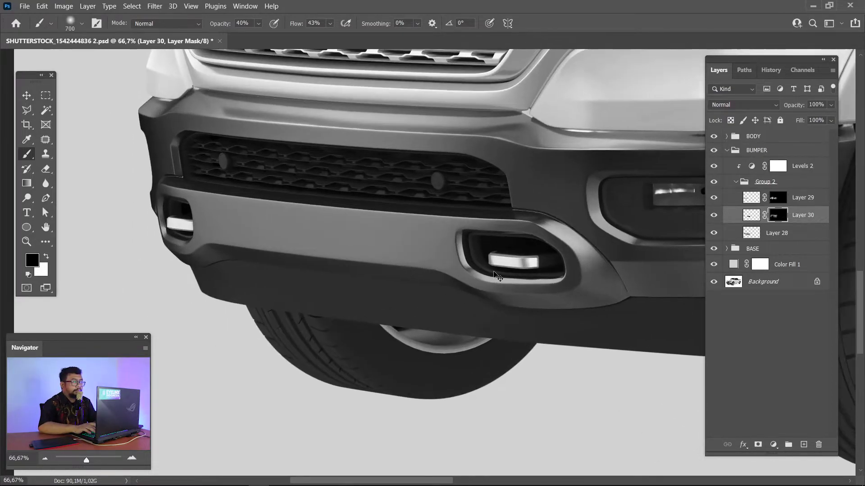
scroll(496, 275, up, 1)
scroll(334, 324, up, 1)
drag(334, 324, 303, 372)
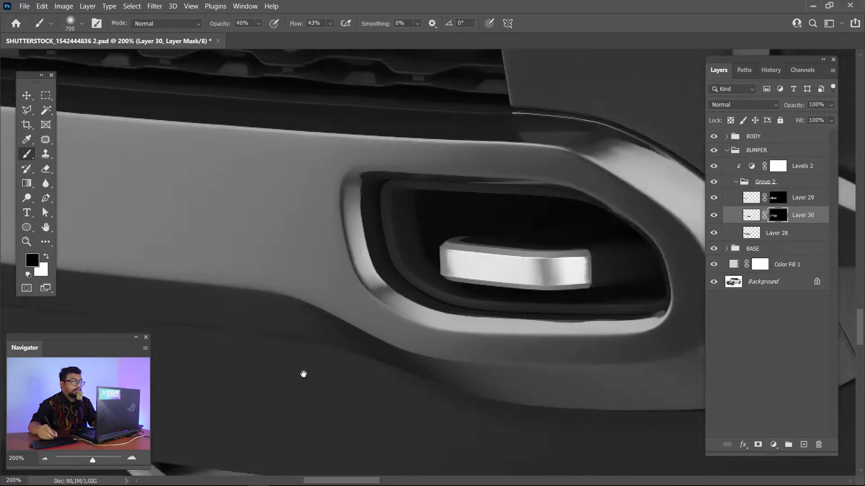
scroll(440, 342, up, 1)
drag(440, 342, 338, 320)
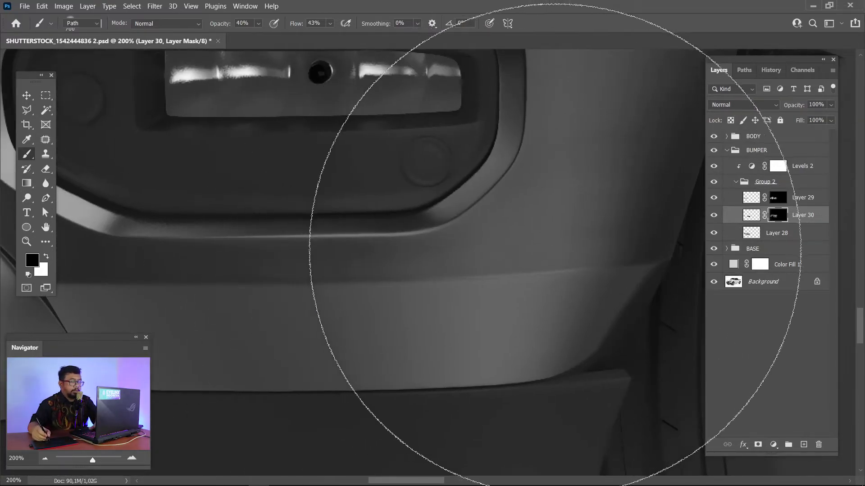
- Close the Pen path around the lower bumper strip and load it as a selection
key(p)
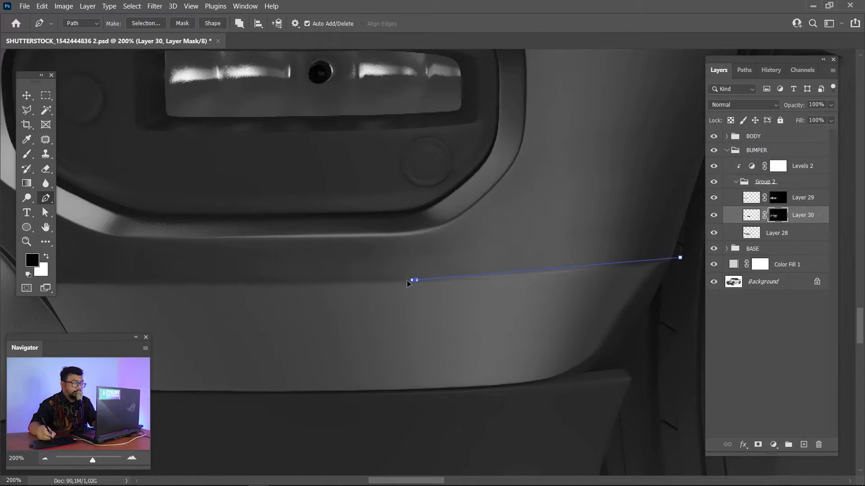
drag(129, 300, 327, 285)
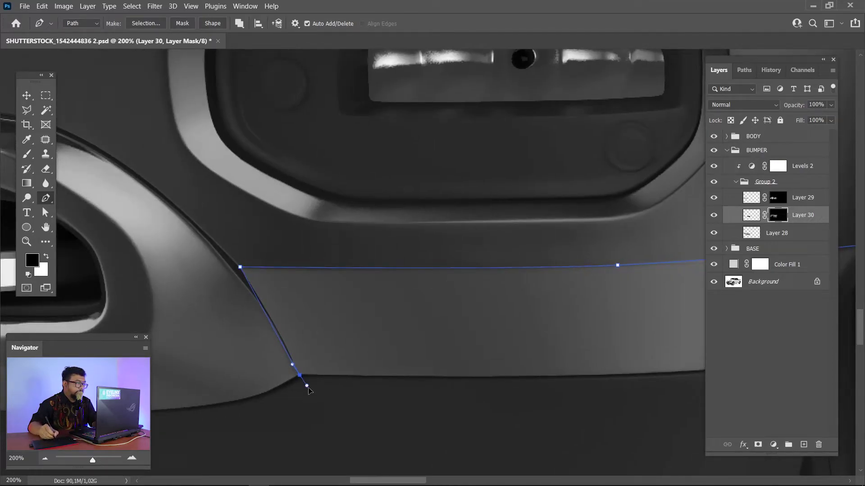
drag(505, 425, 425, 403)
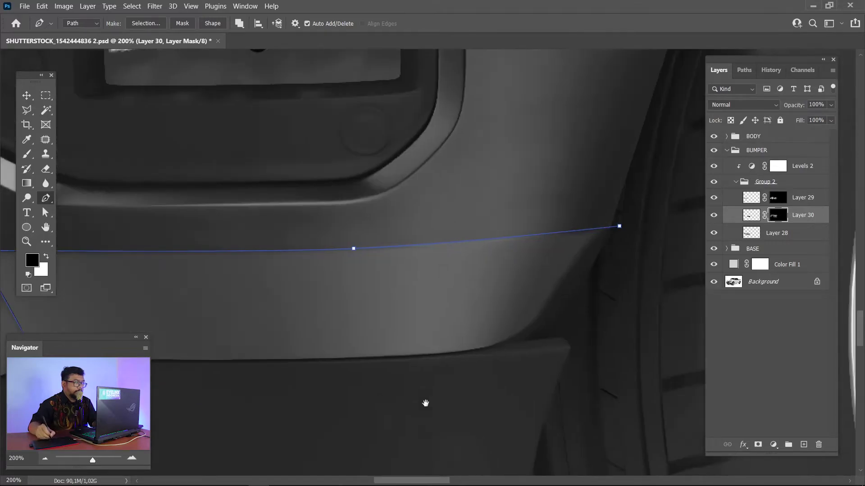
click(602, 226)
key(ctrl+Return)
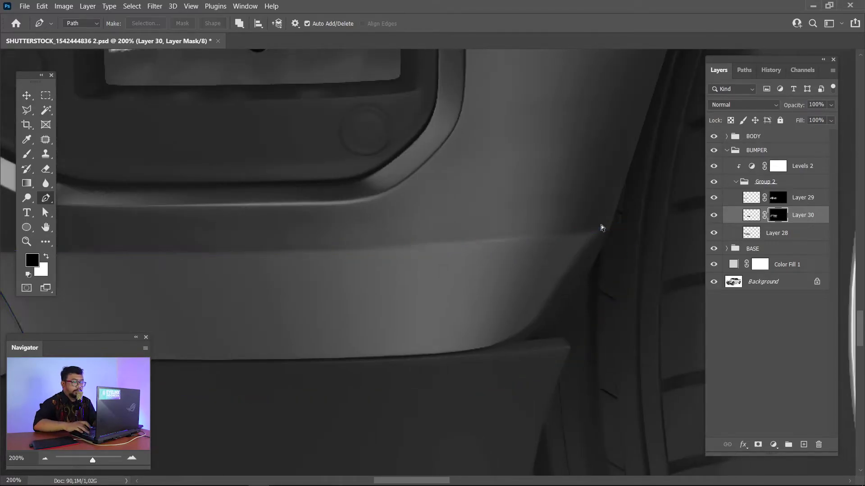
- Feather the lower-strip selection by 2 pixels
key(m)
right_click(509, 266)
click(526, 291)
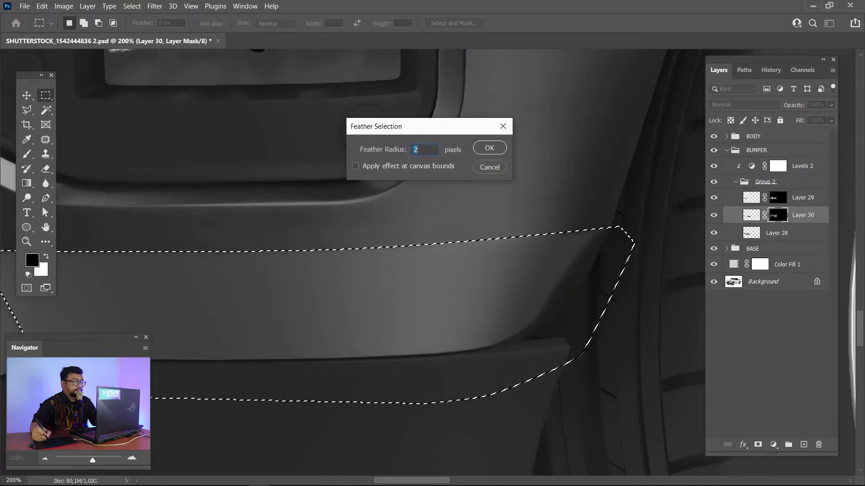
click(485, 149)
- Fill it black on a new Layer 31, deleting the part inside Layer 28's shape
click(804, 445)
key(x)
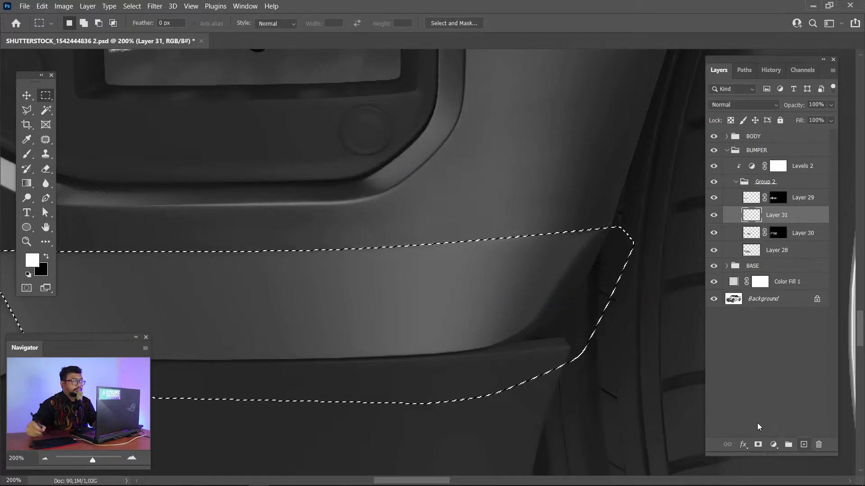
key(ctrl+BackSpace)
key(ctrl+d)
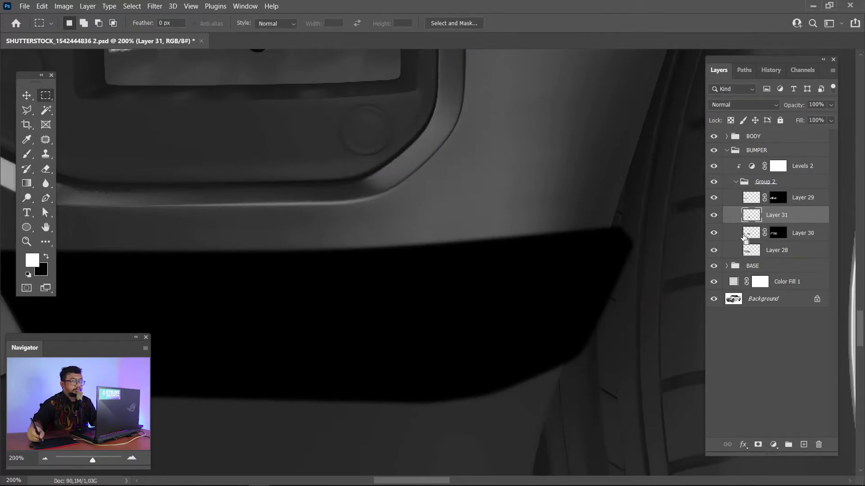
ctrl+click(750, 251)
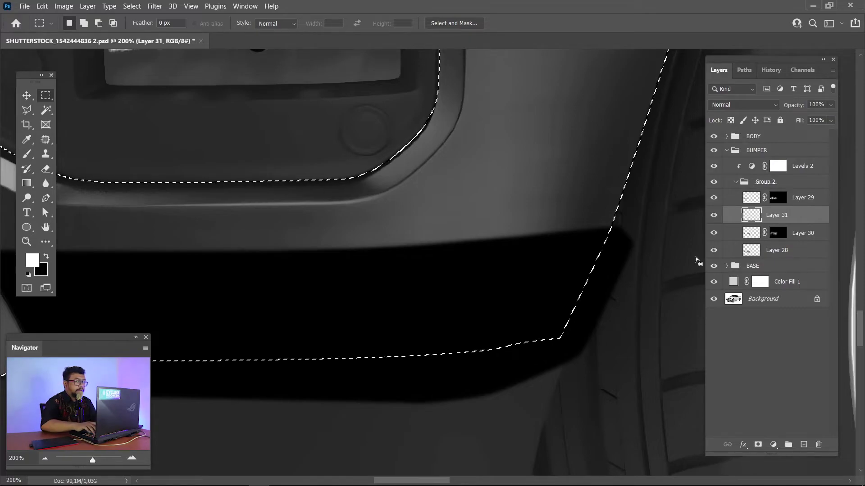
key(Delete)
key(ctrl+d)
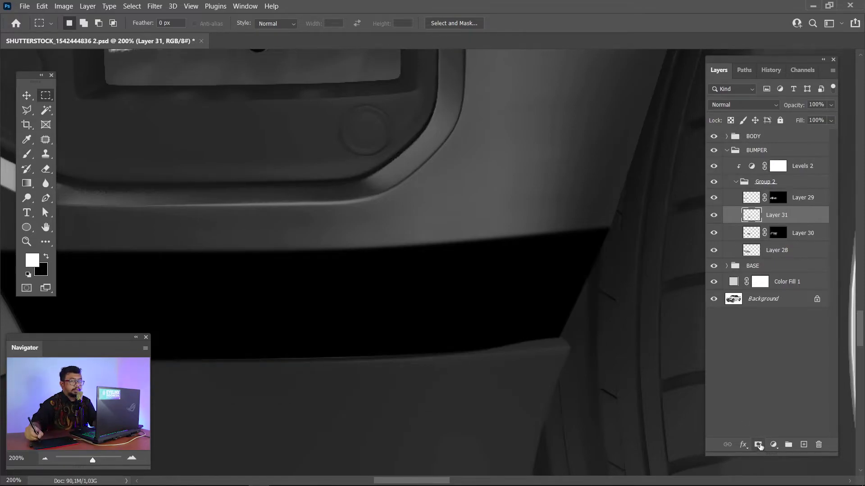
- Give Layer 31 an inverted mask and brush its dark strip back in along the lower bumper in white
click(758, 445)
key(ctrl+minus)
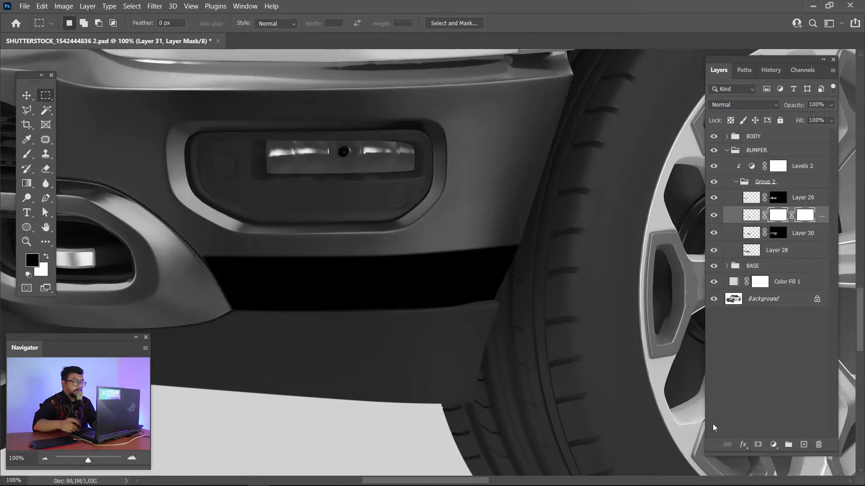
key(b)
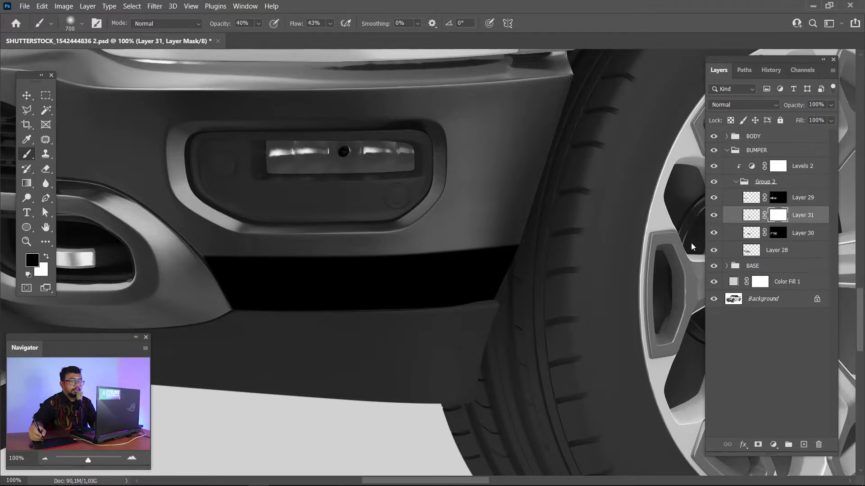
key(ctrl+i)
key(x)
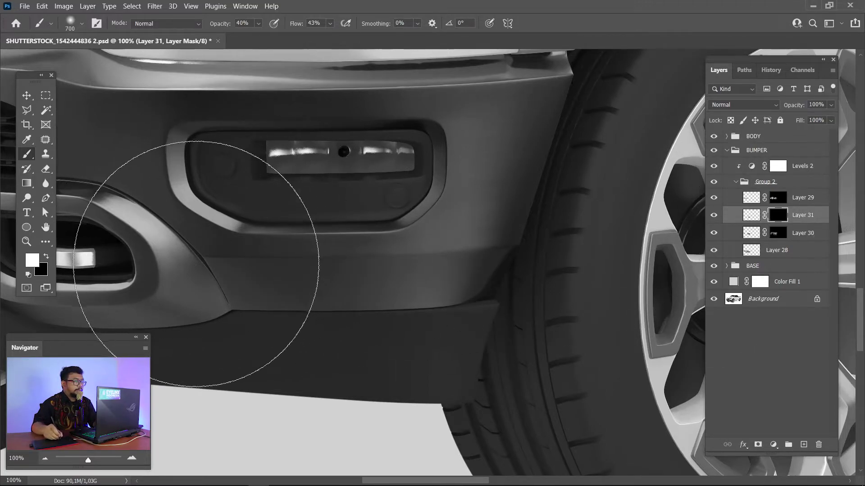
mouse_move(196, 264)
mouse_down()
mouse_move(409, 299)
mouse_move(525, 338)
mouse_move(390, 376)
mouse_move(478, 232)
mouse_up()
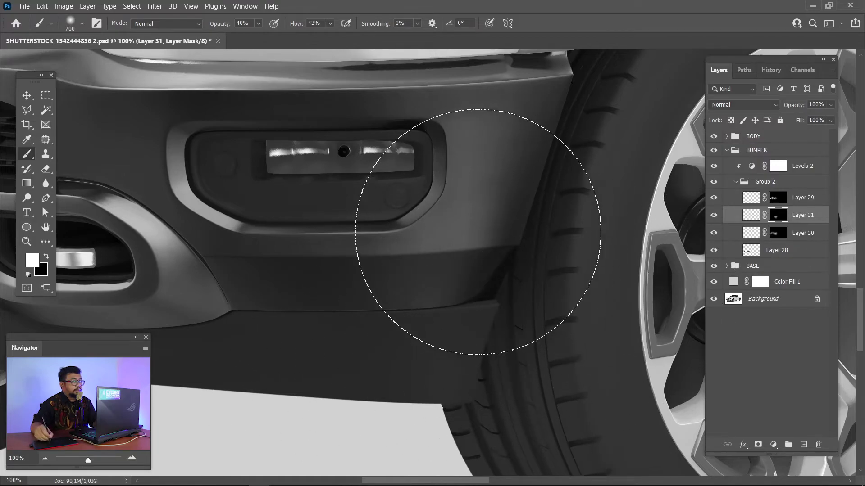
- Select Layer 30's mask and zoom in on the bumper's left end
key(ctrl+minus)
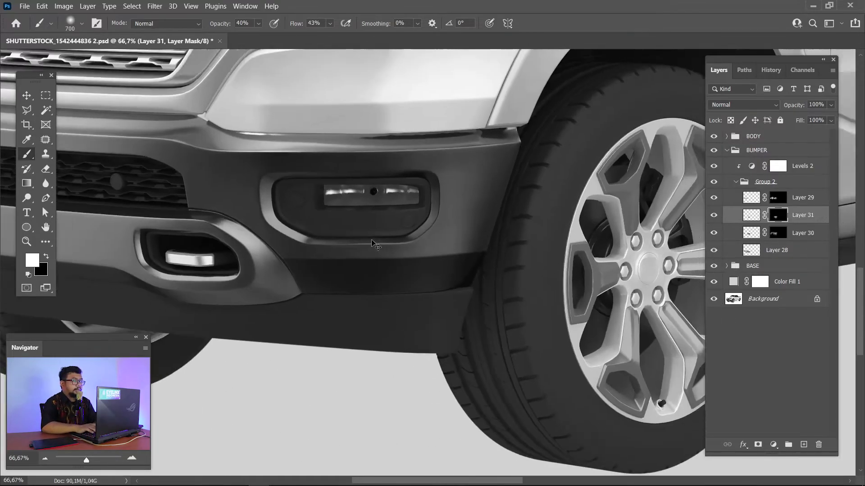
key(ctrl+minus)
key(ctrl+minus)
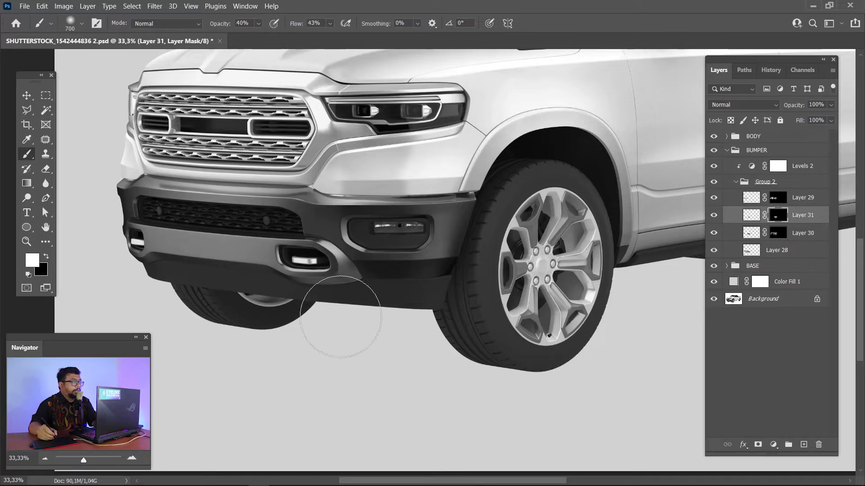
drag(367, 340, 494, 335)
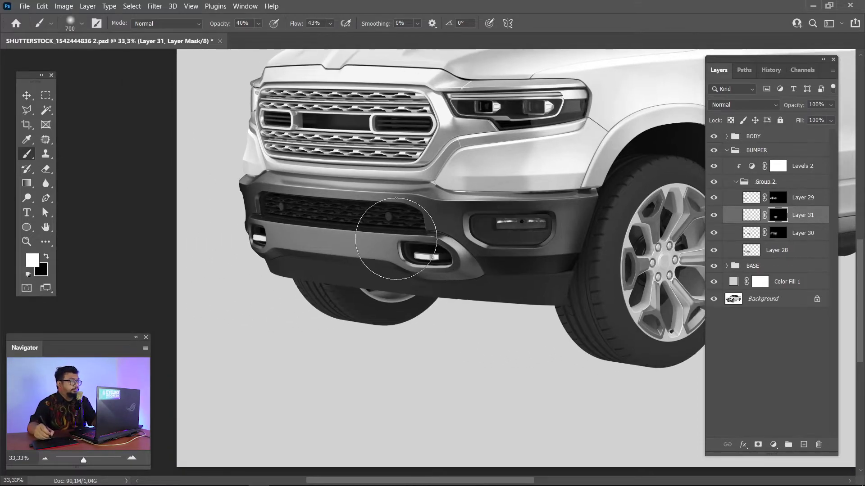
click(778, 233)
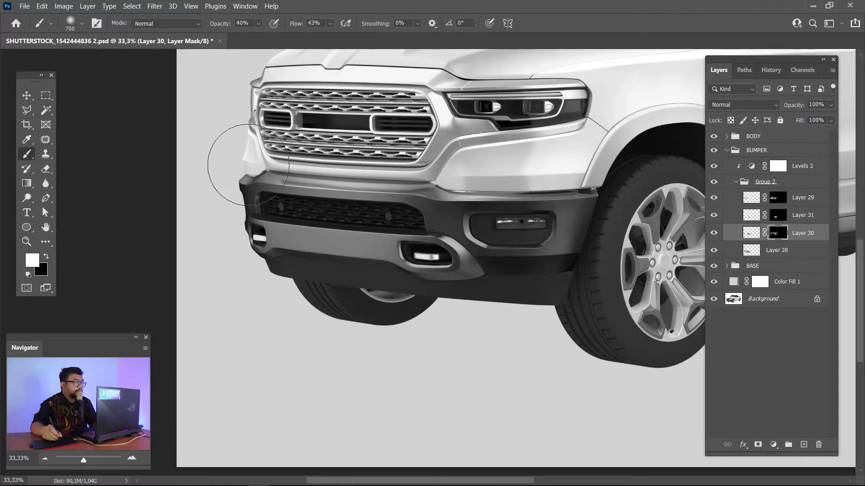
drag(406, 290, 490, 295)
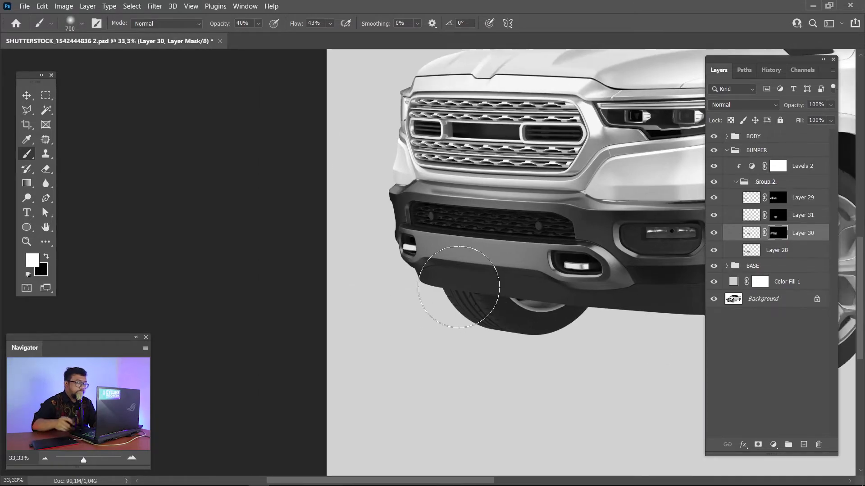
key(p)
key(ctrl+plus)
key(ctrl+plus)
key(ctrl+plus)
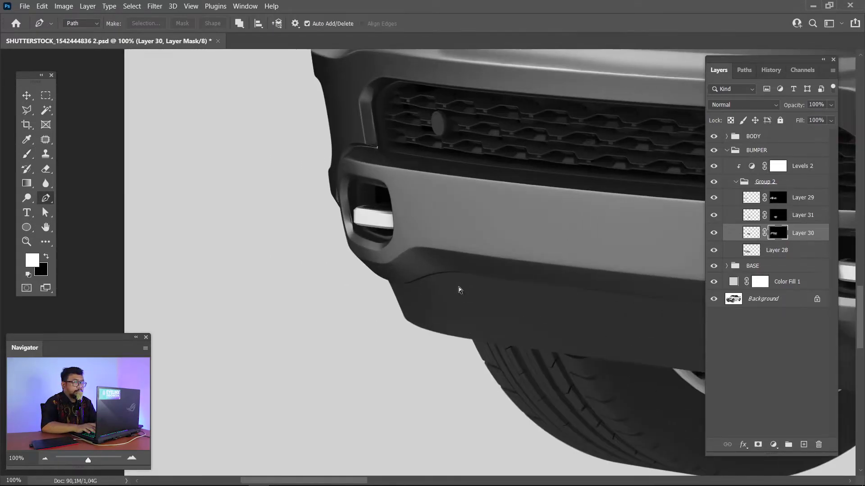
key(ctrl+plus)
key(ctrl+plus)
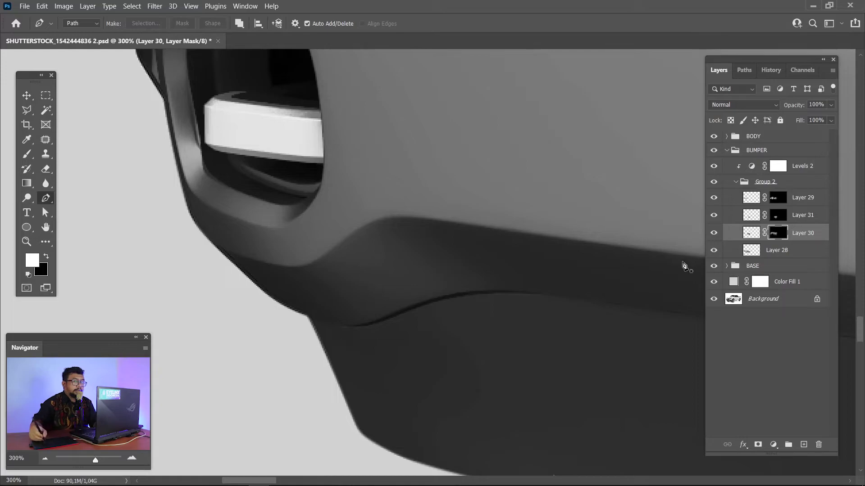
- Hide the BASE group and start a Pen path with anchors along the bumper's top edge
click(713, 267)
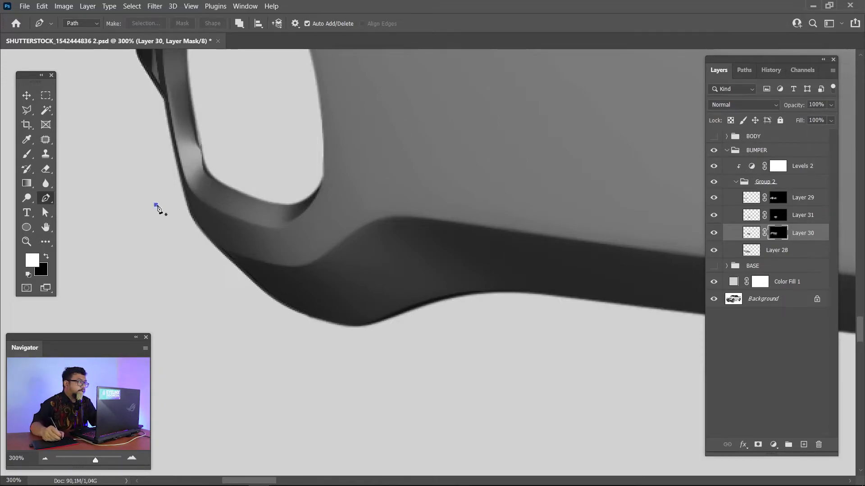
scroll(157, 208, up, 5)
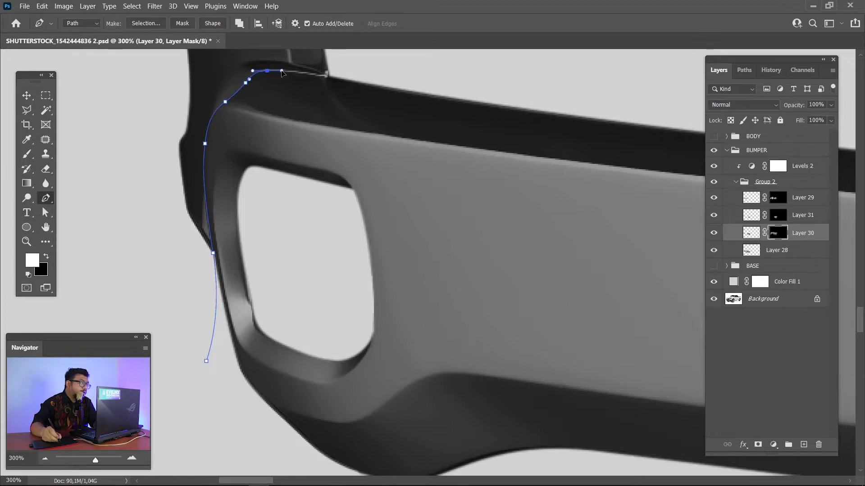
scroll(402, 154, right, 5)
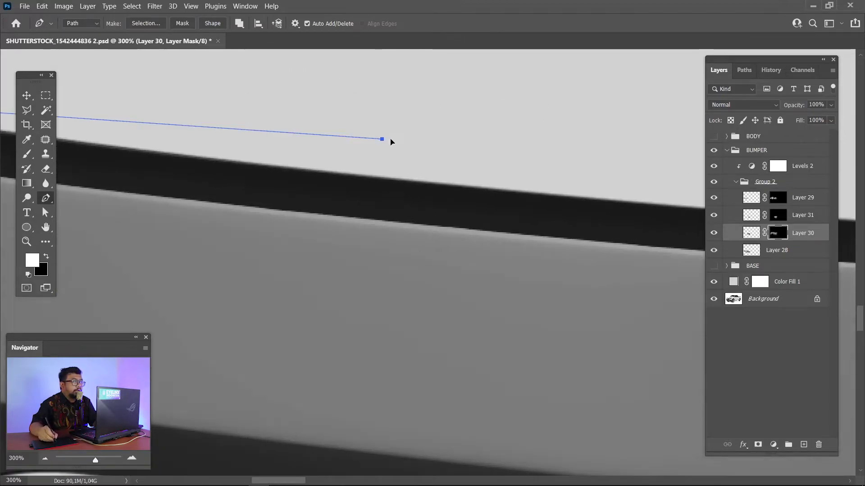
drag(436, 164, 419, 121)
scroll(414, 127, right, 3)
scroll(411, 144, right, 3)
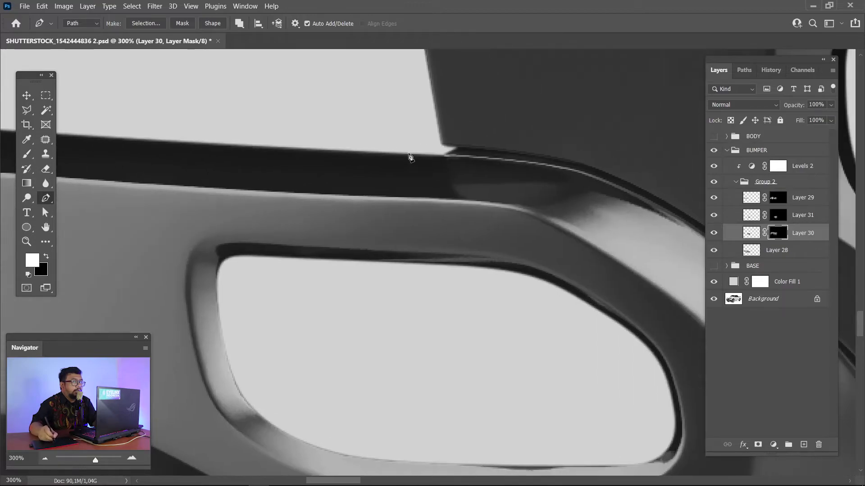
click(440, 157)
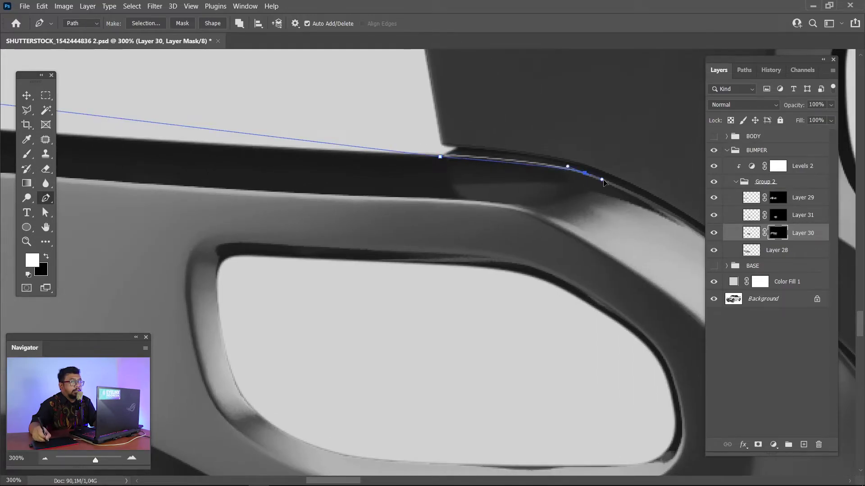
- Close the path below the bumper's lower edge and convert it into a selection
scroll(541, 180, right, 5)
scroll(486, 169, down, 2)
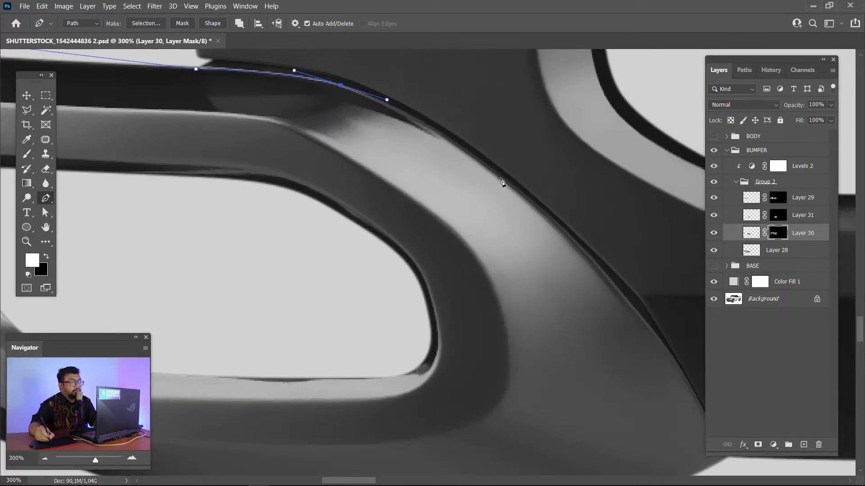
scroll(540, 207, down, 4)
scroll(522, 196, right, 3)
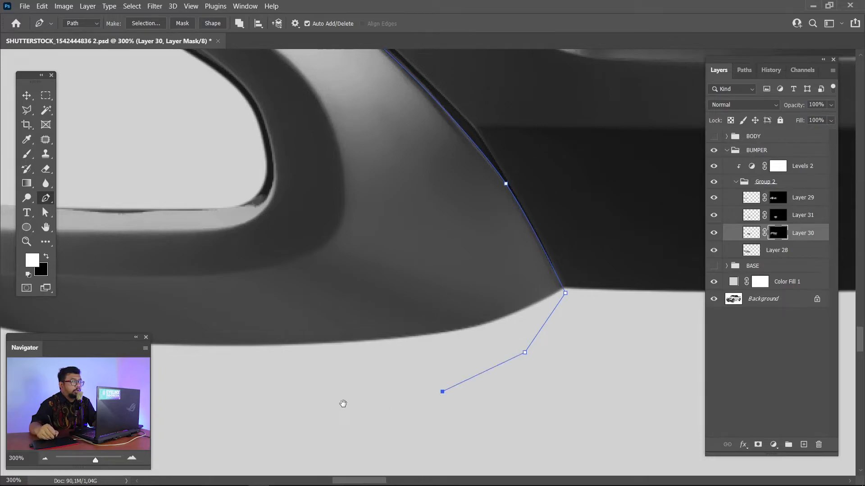
scroll(456, 367, down, 4)
scroll(477, 344, left, 4)
click(390, 312)
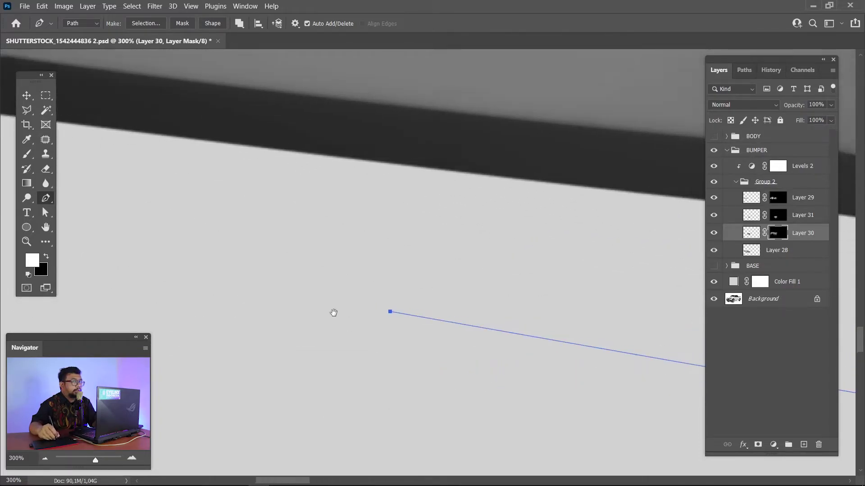
scroll(334, 313, right, 4)
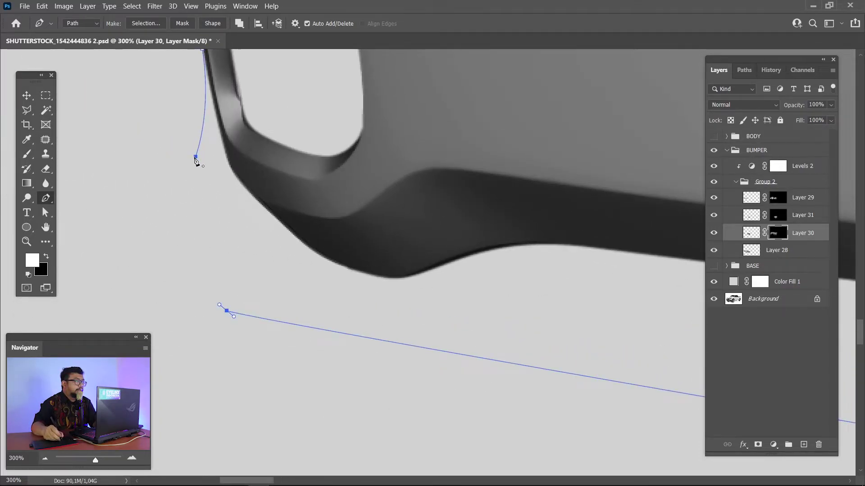
key(ctrl+minus)
key(ctrl+minus)
key(ctrl+minus)
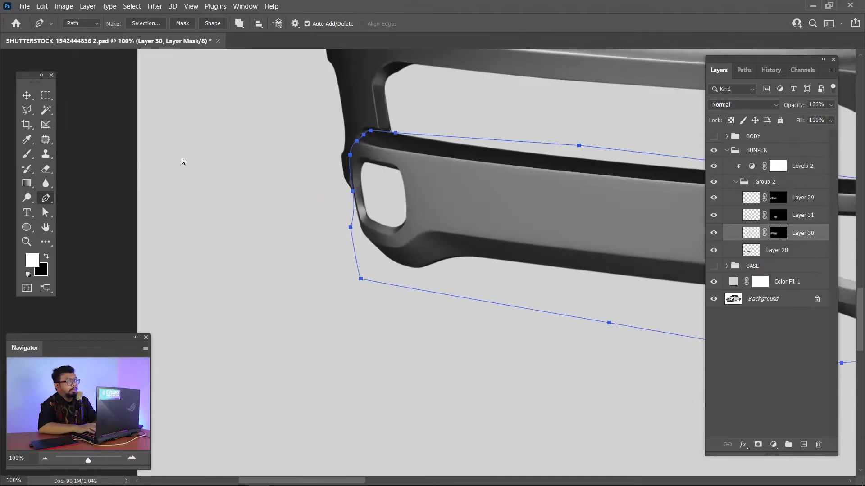
key(ctrl+minus)
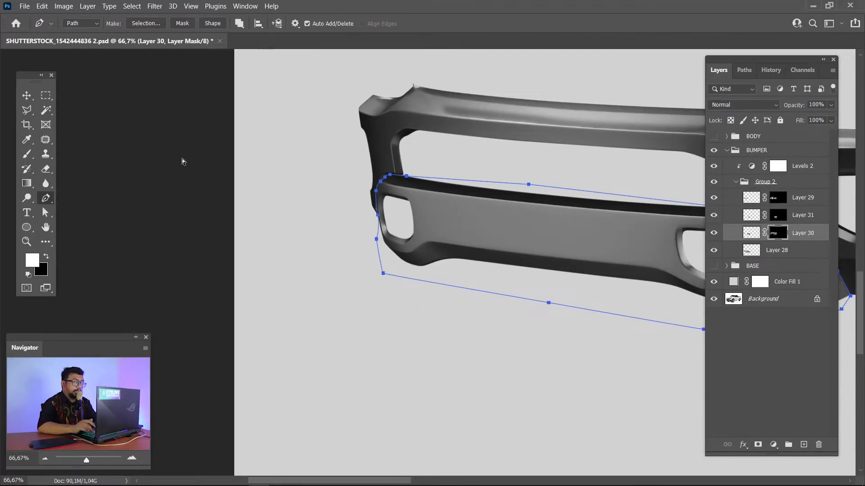
key(ctrl+Return)
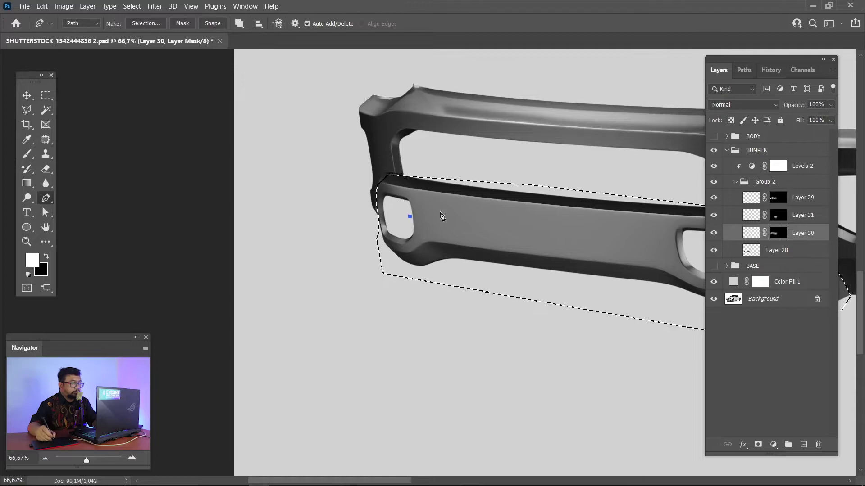
- Feather the lower-bumper selection by 2 pixels
drag(535, 238, 346, 225)
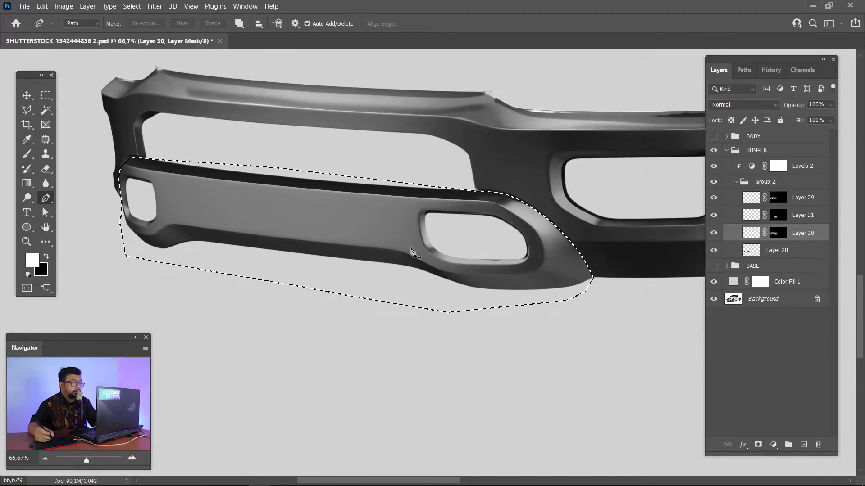
key(m)
right_click(411, 242)
click(419, 266)
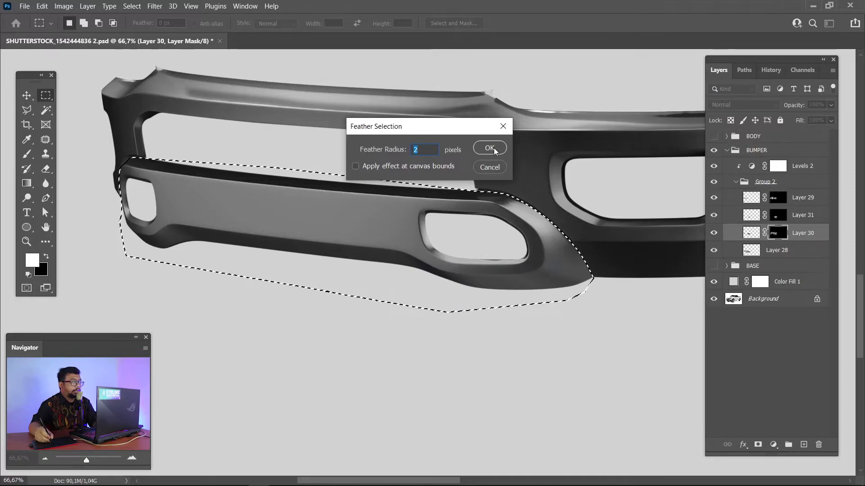
click(489, 149)
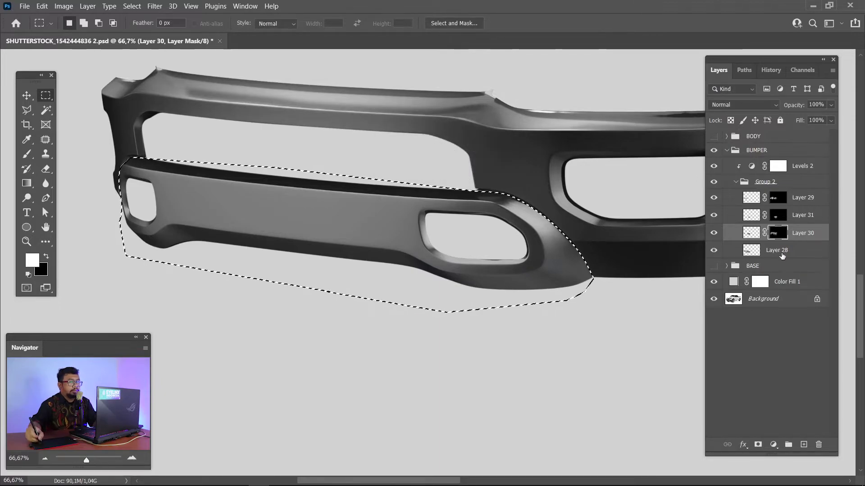
- Copy the selected area of Layer 28 onto a new Layer 32 with Layer via Copy
click(779, 250)
right_click(453, 223)
click(531, 296)
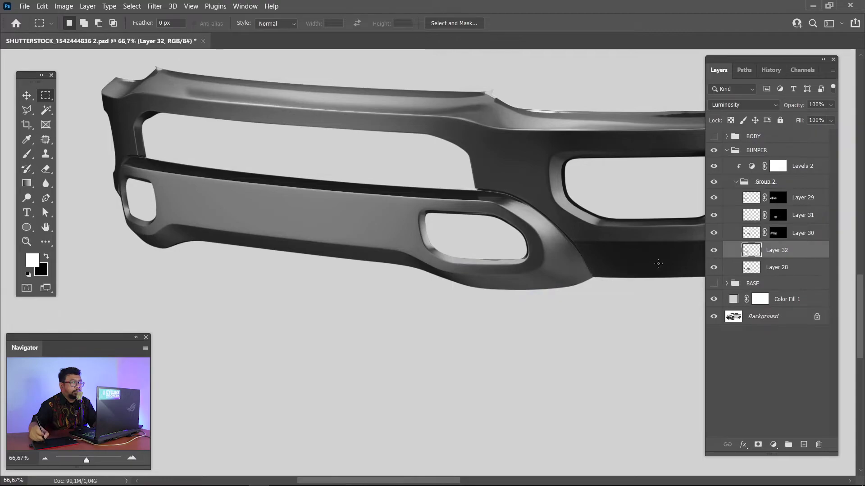
scroll(338, 270, left, 3)
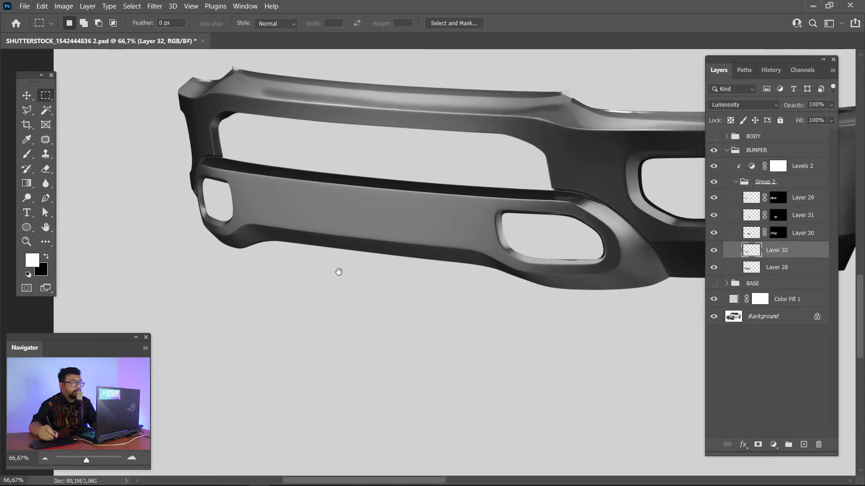
- Load Layer 32 as a selection, fill it with black on a new Layer 33, then deselect
ctrl+click(750, 250)
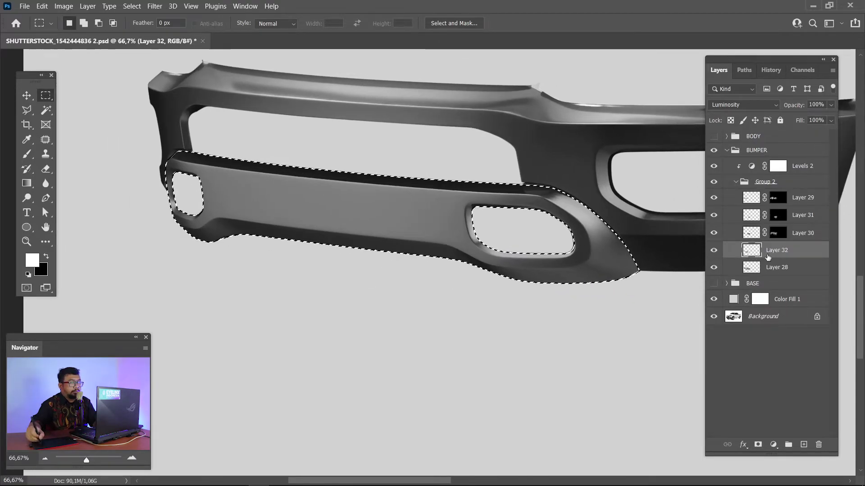
click(803, 444)
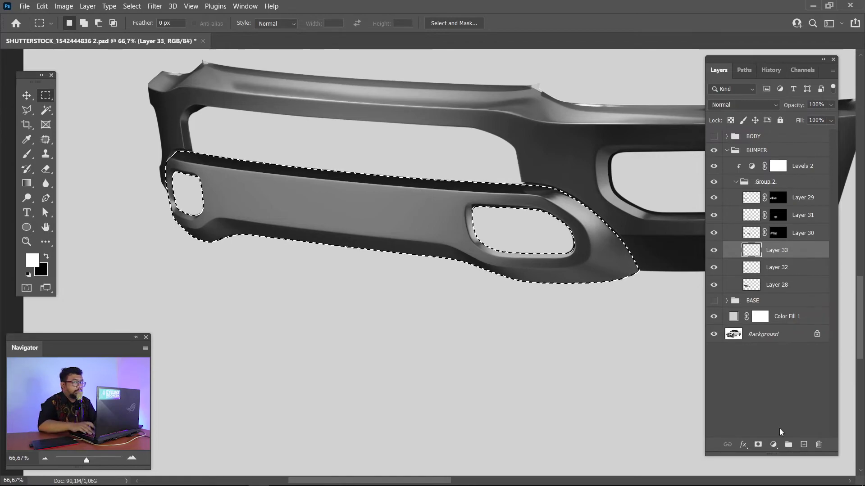
key(ctrl+BackSpace)
key(ctrl+d)
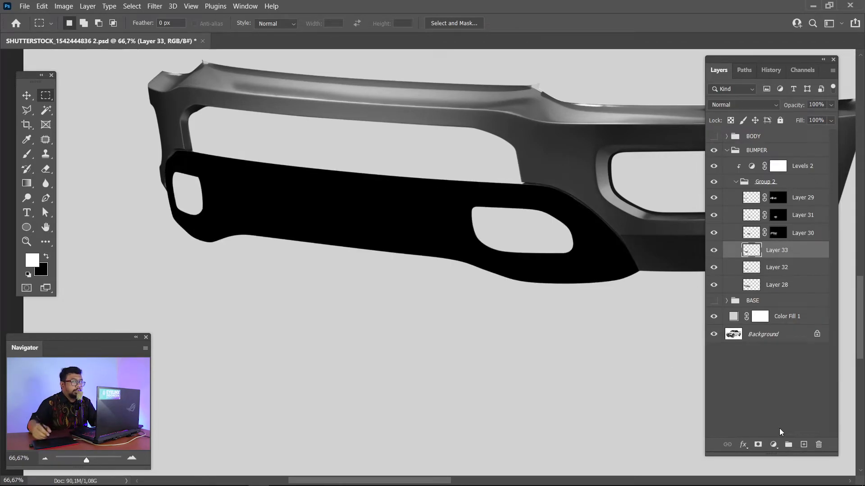
- Hide Layer 33's fill with an inverted mask and paint soft dark shading across the lower bumper
click(757, 444)
key(ctrl+i)
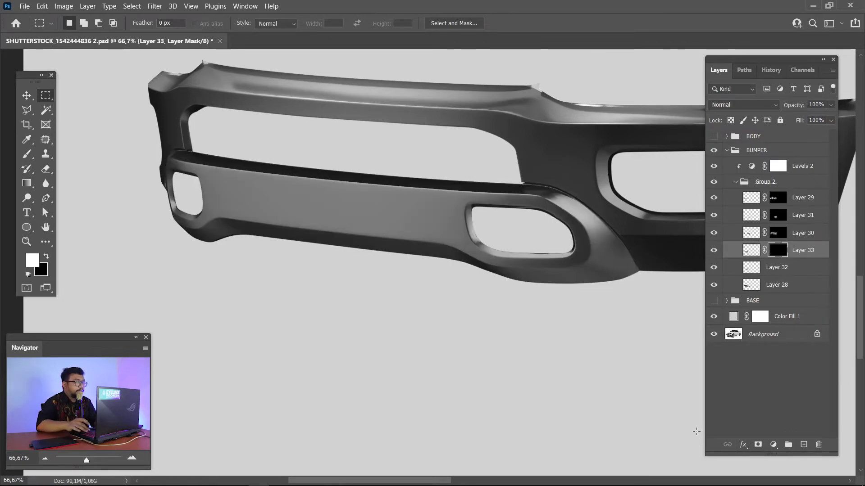
key(b)
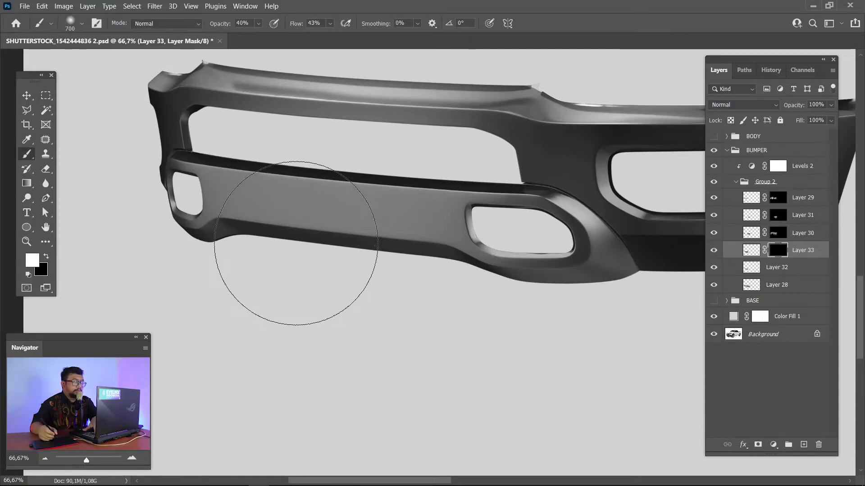
mouse_move(276, 209)
mouse_down()
mouse_move(186, 200)
mouse_move(261, 225)
mouse_up()
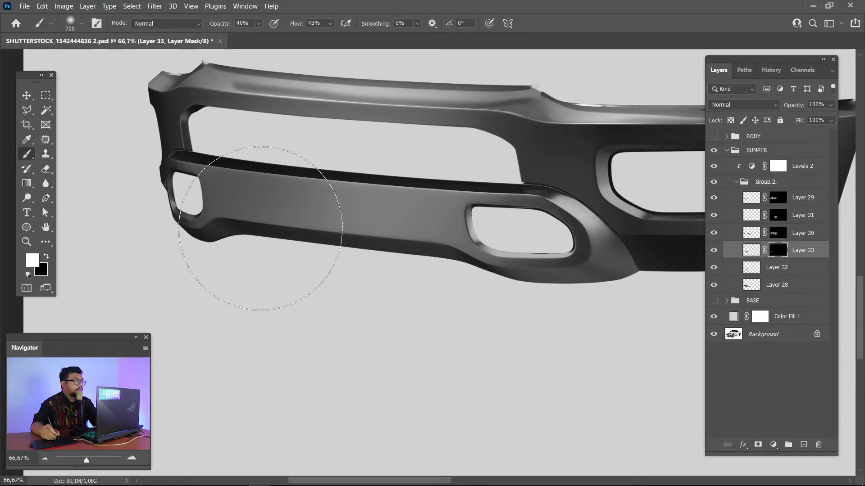
mouse_move(171, 224)
mouse_down()
mouse_move(589, 271)
mouse_move(598, 231)
mouse_up()
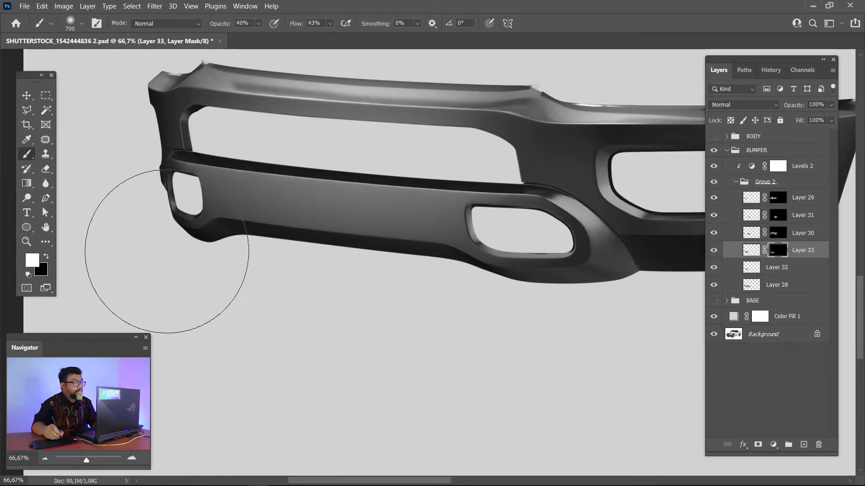
key(z)
drag(147, 161, 200, 221)
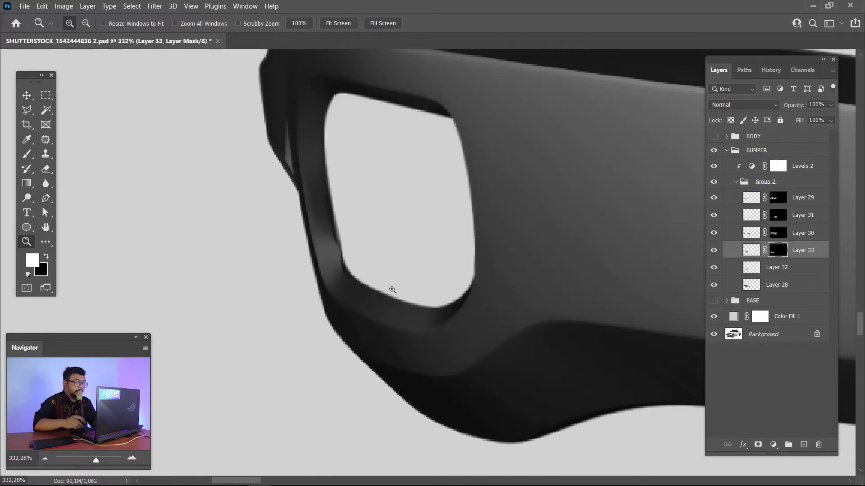
- Hide Layer 33 and place curved Pen anchors along the left fog-light opening's lower rim
key(p)
scroll(392, 289, up, 2)
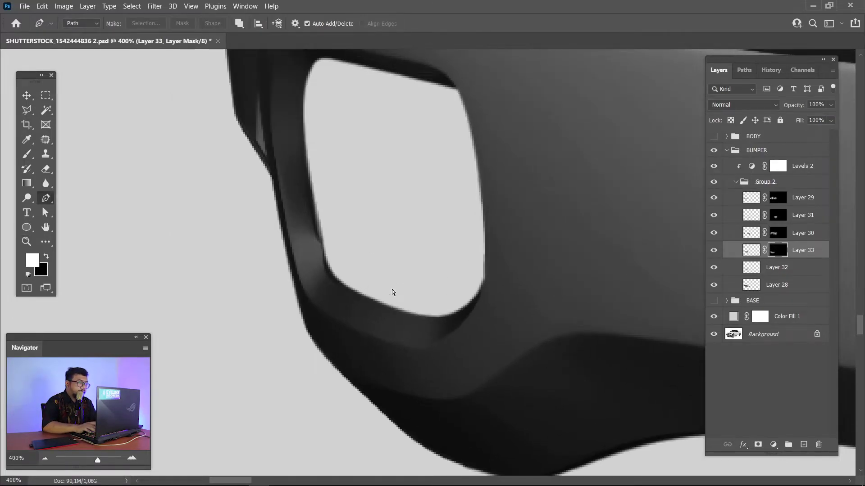
click(712, 248)
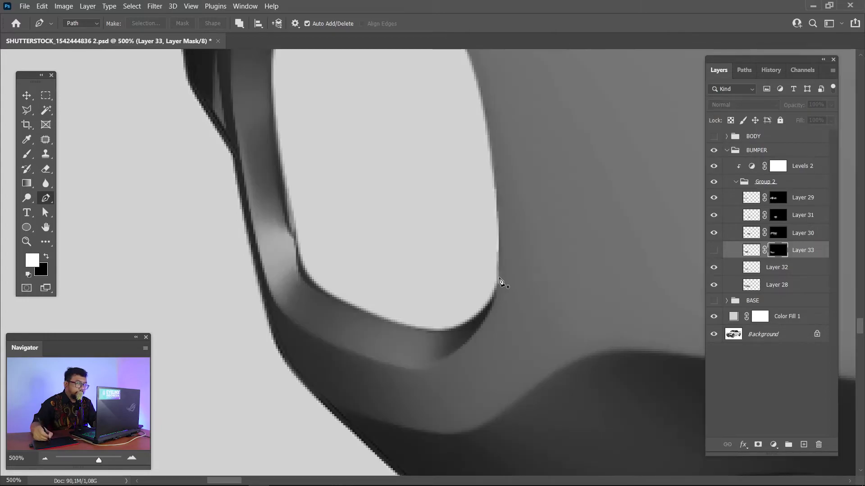
click(501, 277)
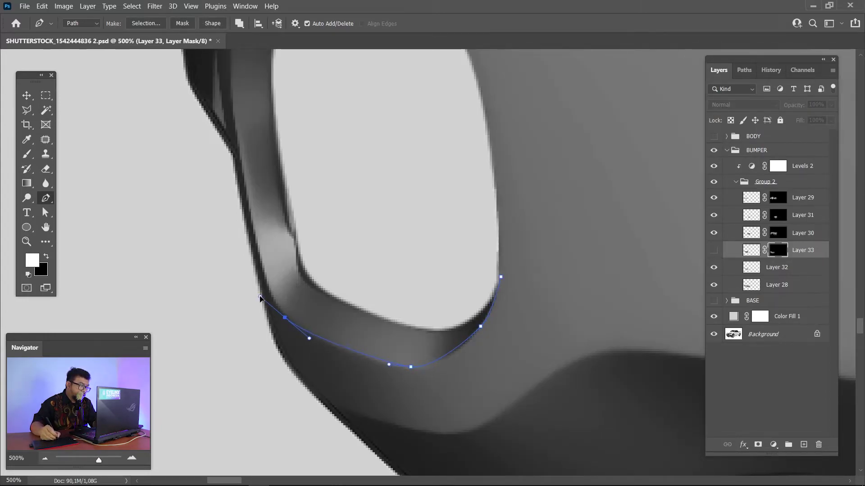
scroll(270, 302, up, 5)
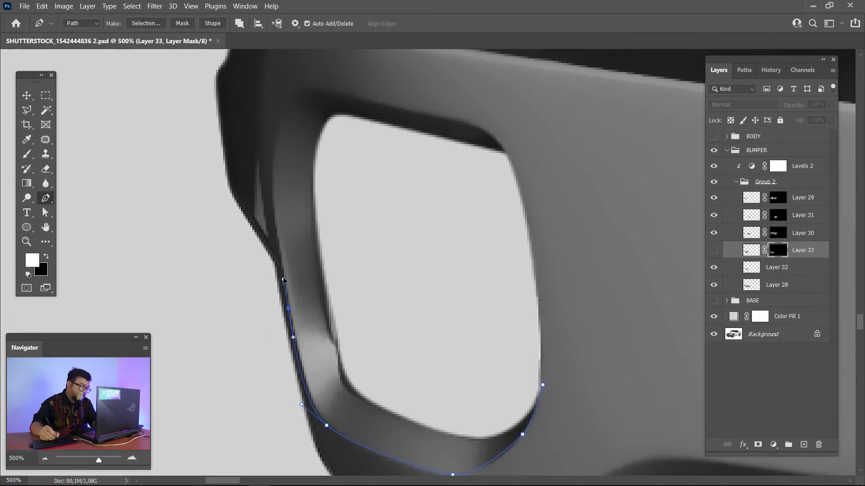
drag(288, 290, 284, 277)
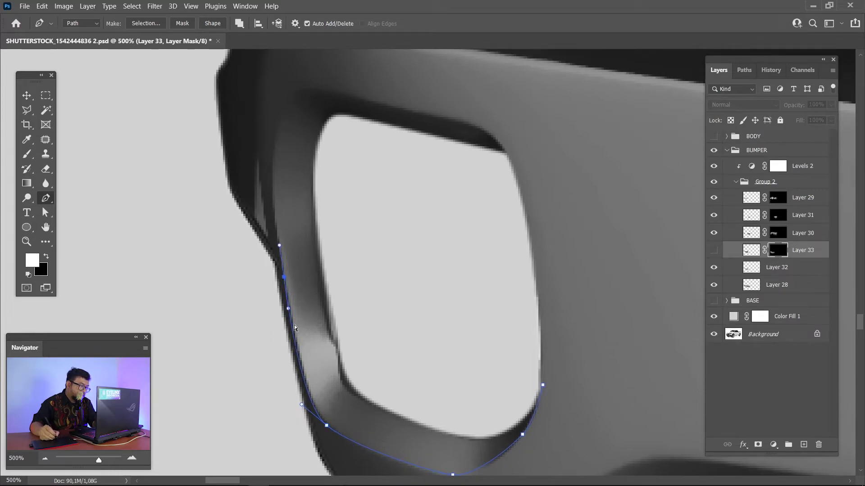
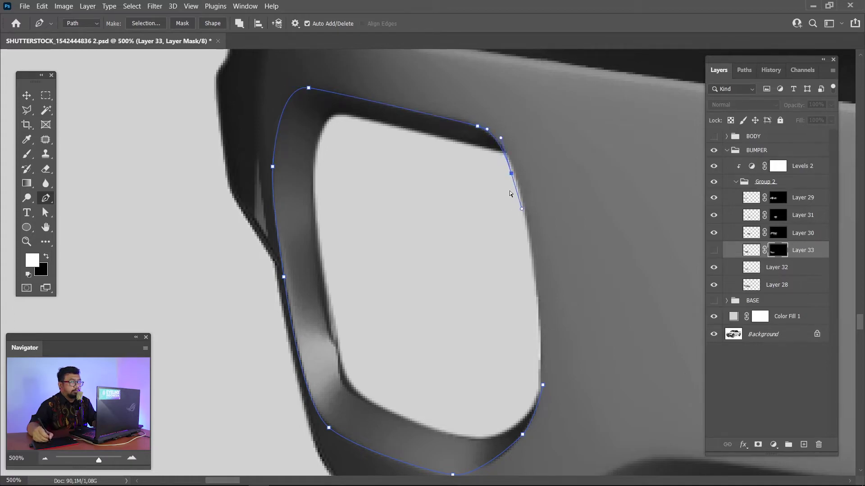
- Turn the closed fog-light path into a selection and fill it white on a new layer above Layer 33
click(541, 386)
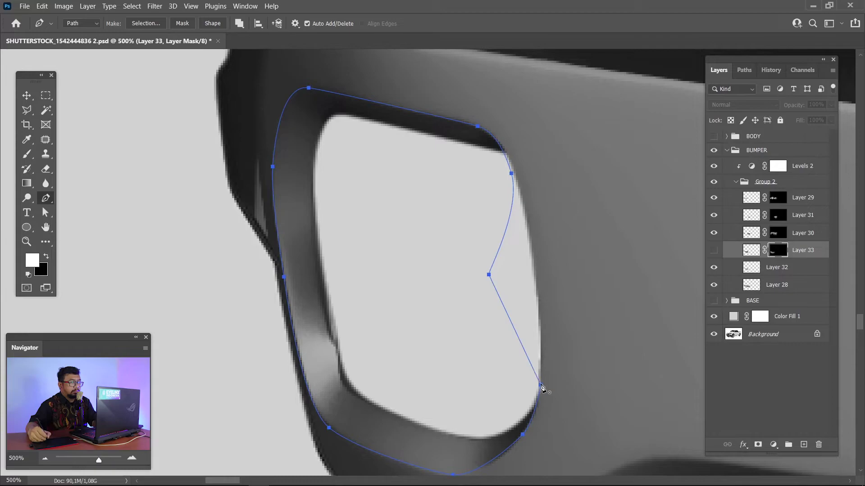
key(ctrl+Return)
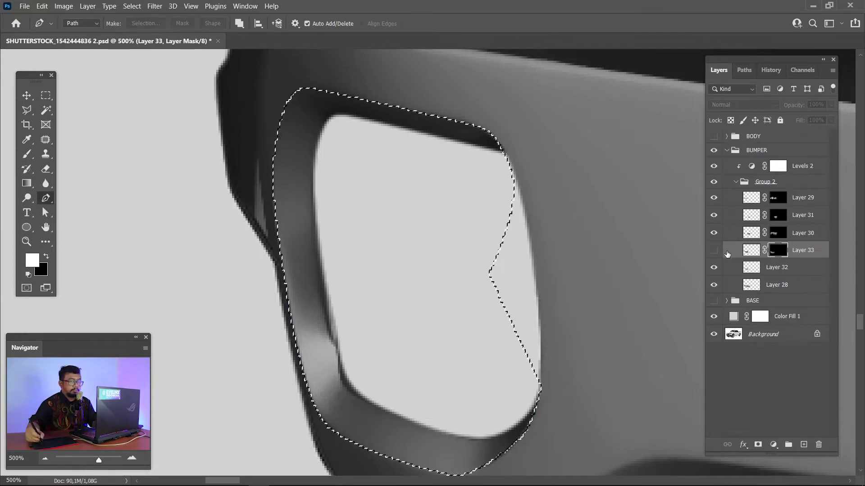
click(714, 250)
click(713, 268)
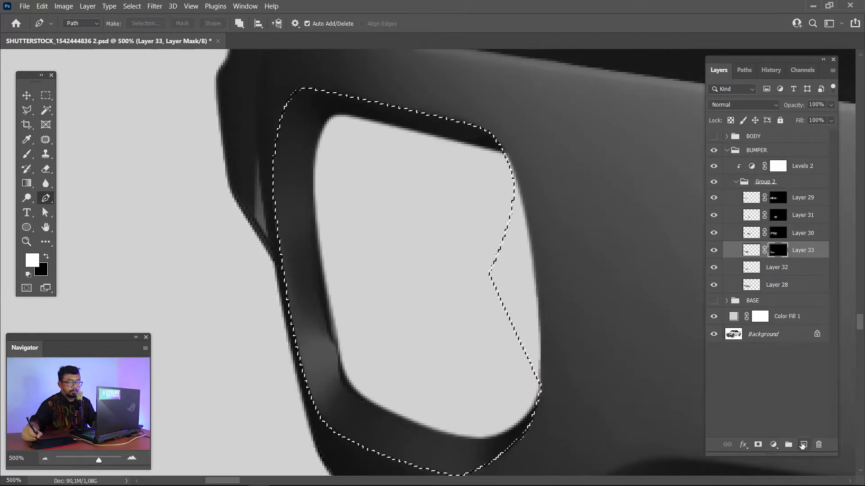
click(803, 444)
key(x)
key(ctrl+BackSpace)
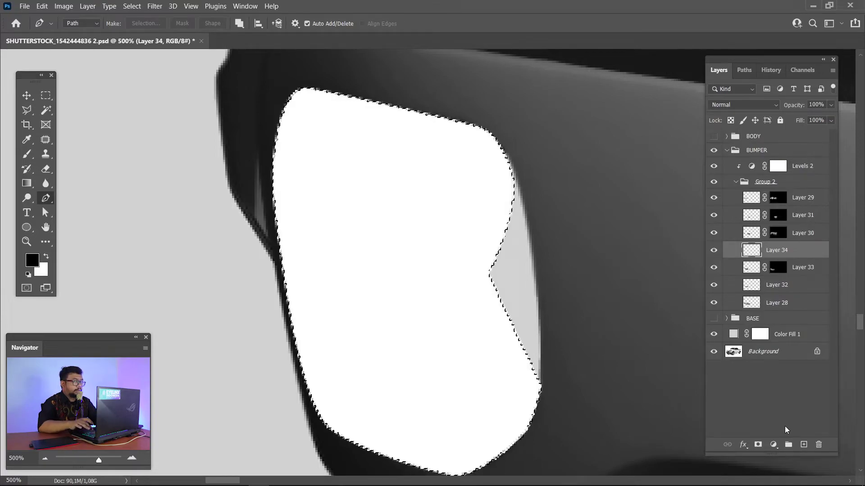
key(ctrl+d)
- Delete Layer 33's shape from the white fill, then undo the deletion
ctrl+click(749, 273)
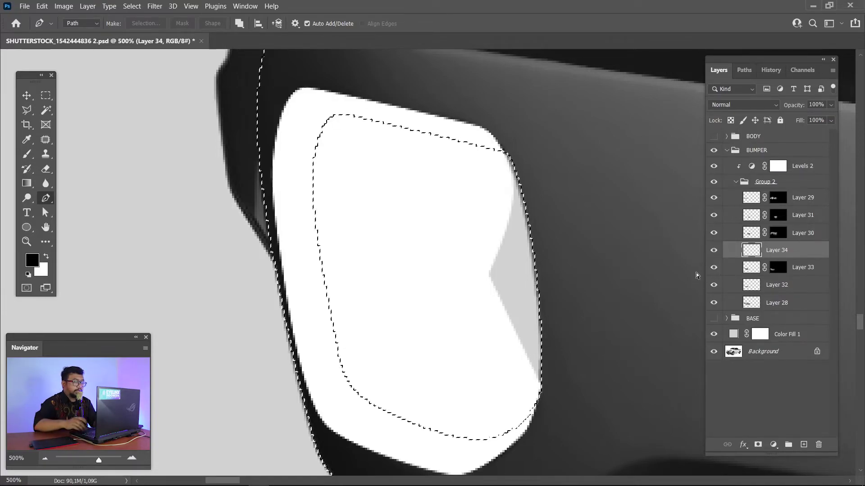
key(Delete)
key(ctrl+d)
key(ctrl+z)
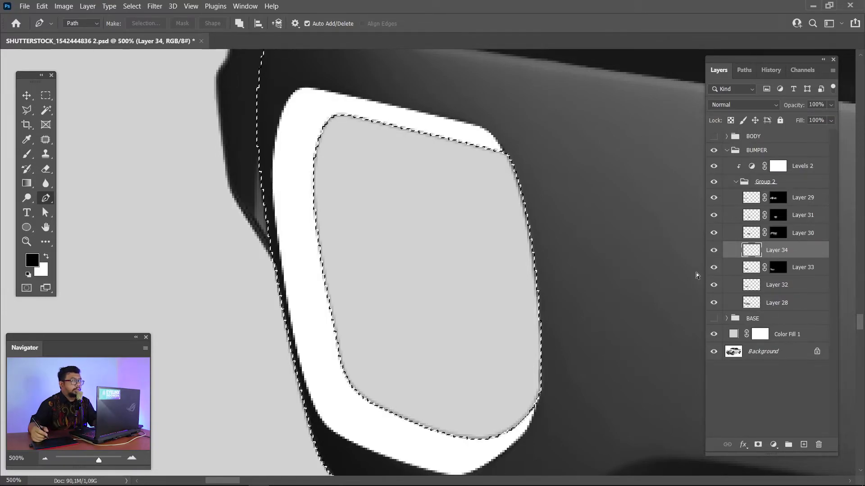
key(ctrl+z)
key(ctrl+z)
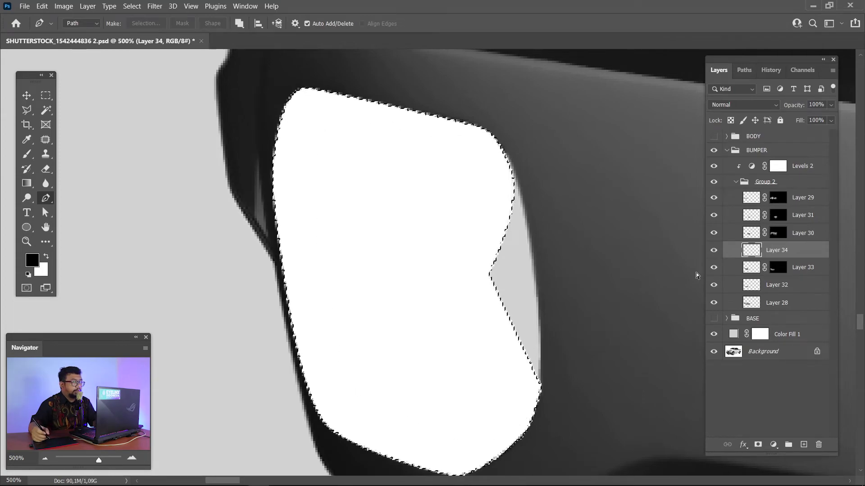
key(ctrl+z)
- Feather the selection, fill it white, and trial-delete the opening's shape before undoing
key(m)
right_click(366, 221)
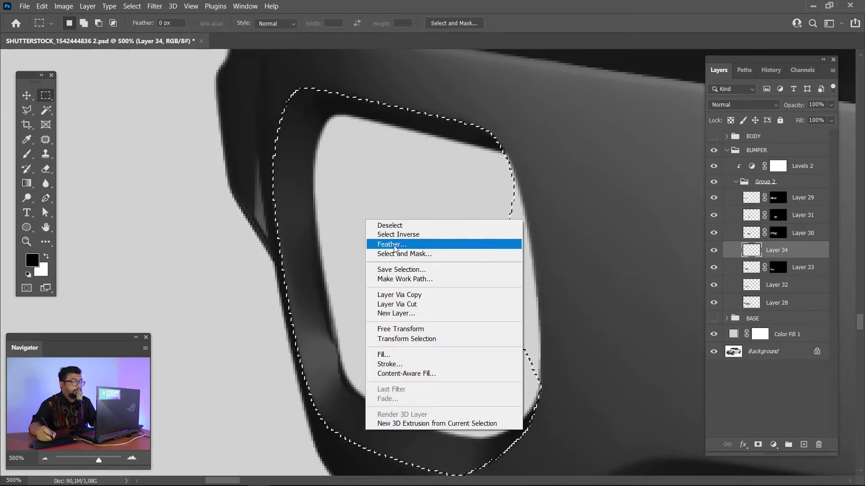
click(385, 244)
click(487, 147)
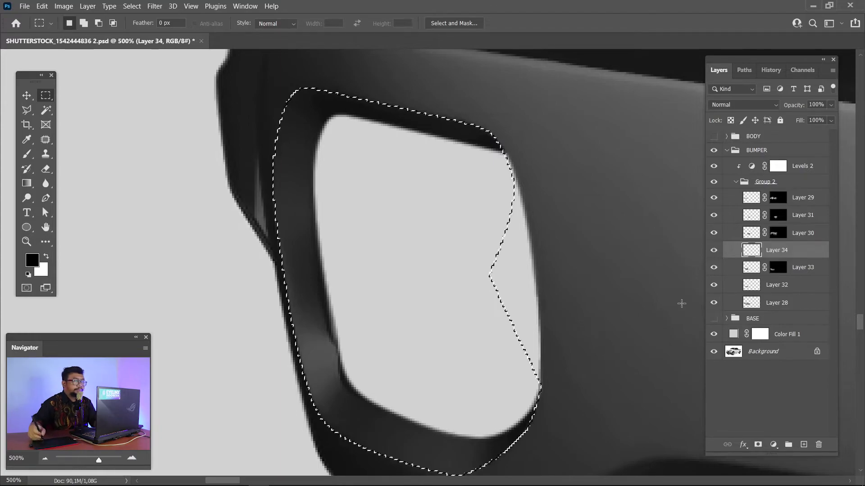
key(ctrl+BackSpace)
key(ctrl+d)
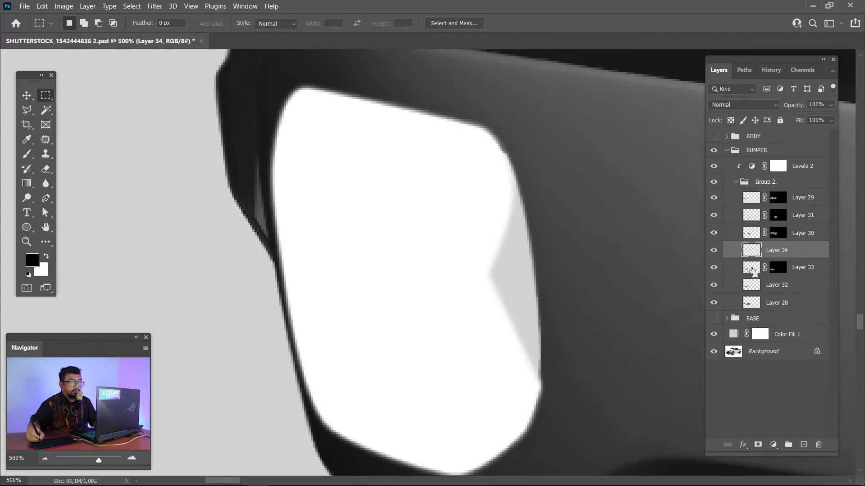
ctrl+click(751, 269)
key(Delete)
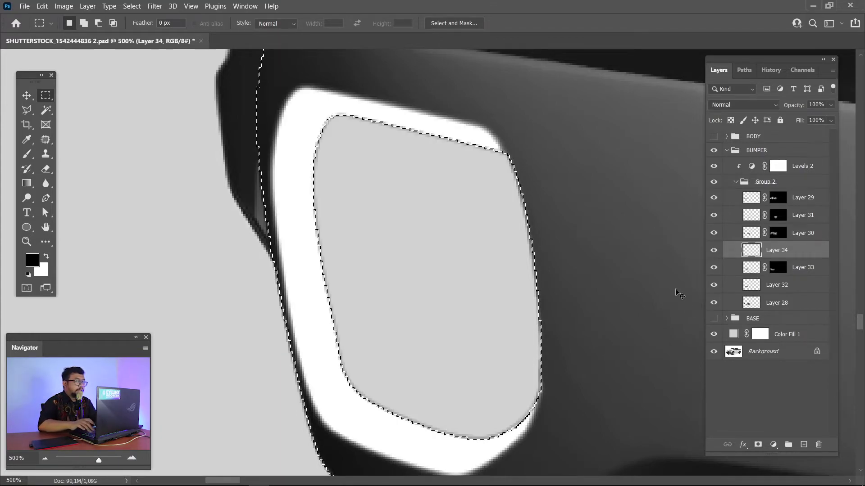
key(ctrl+z)
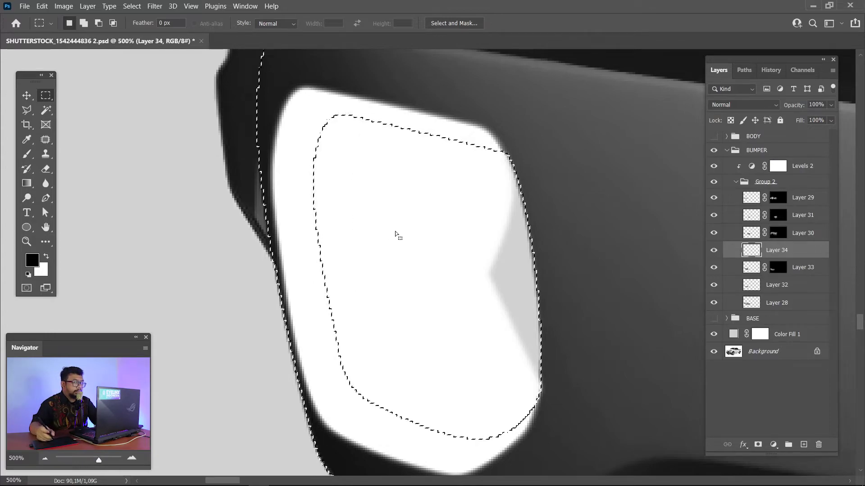
- Feather the selection 1.5 px, delete the white inside it, and add a mask to Layer 34
right_click(392, 233)
click(401, 256)
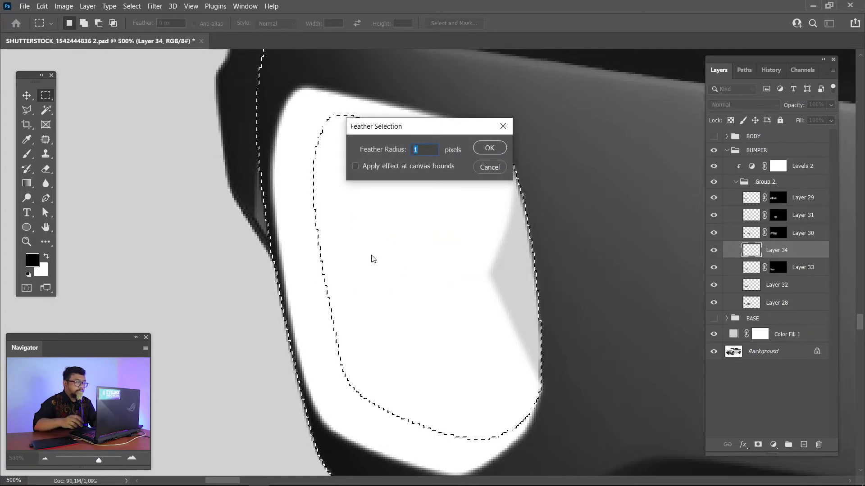
text(1.5)
key(Return)
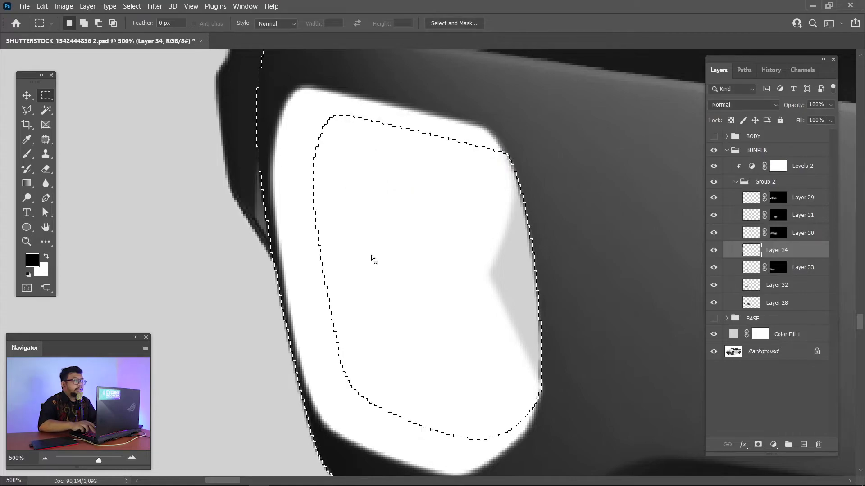
key(Delete)
key(ctrl+d)
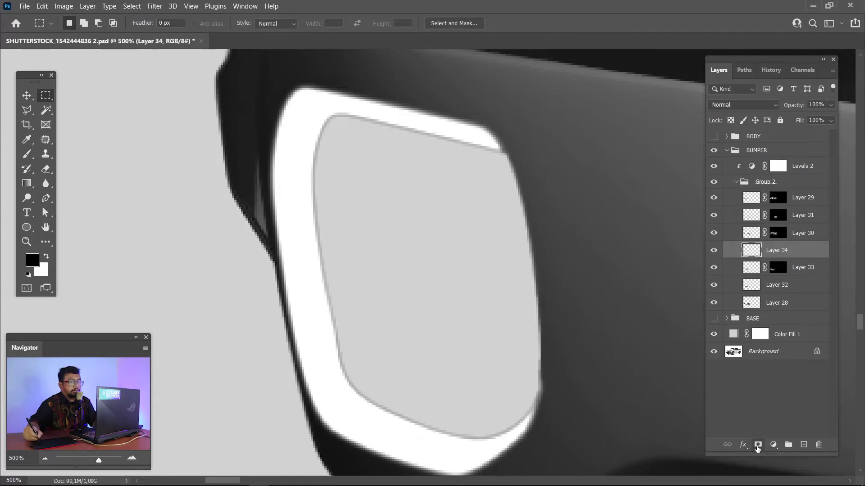
click(757, 446)
- Invert Layer 34's mask and brush soft white highlights along the opening's left and lower-left rim
key(ctrl+i)
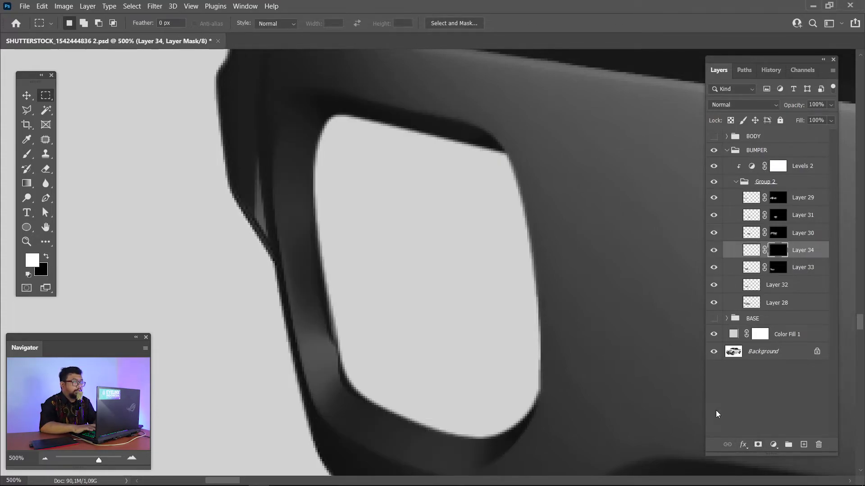
key(ctrl+minus)
key(ctrl+minus)
key(ctrl+minus)
key(b)
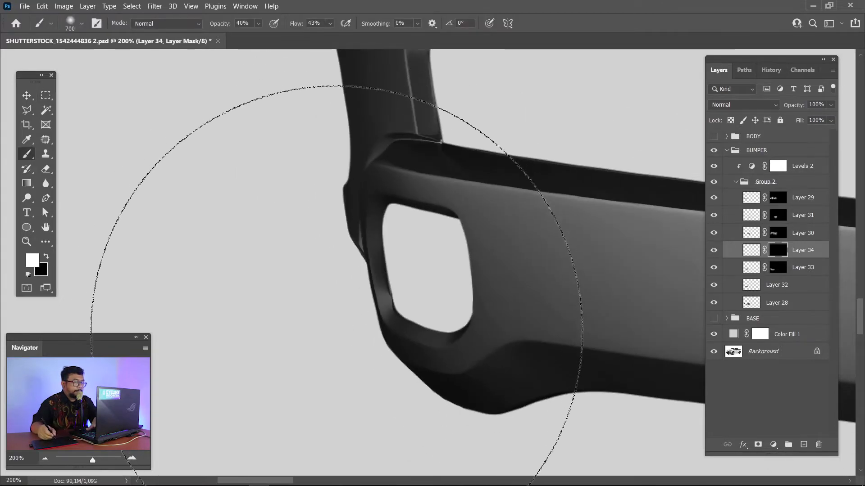
key(bracketleft)
key(bracketleft)
key(bracketleft)
key(bracketleft)
key(bracketleft)
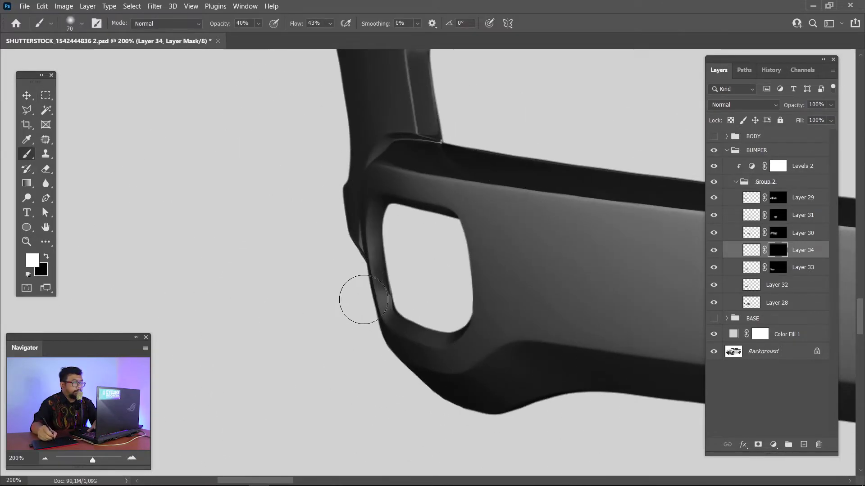
drag(363, 299, 343, 228)
key(bracketright)
key(bracketright)
key(bracketright)
drag(338, 260, 347, 342)
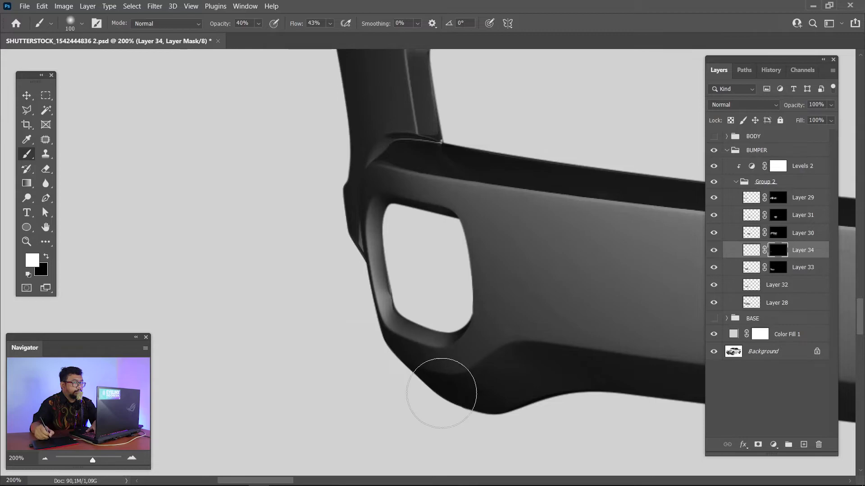
key(bracketleft)
key(bracketleft)
key(bracketleft)
key(bracketleft)
key(bracketleft)
key(bracketleft)
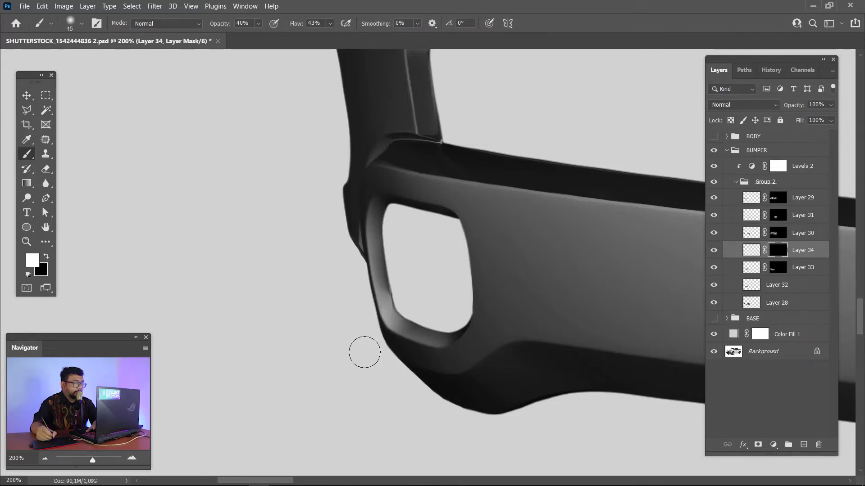
drag(394, 316, 354, 373)
key(bracketright)
drag(402, 305, 404, 358)
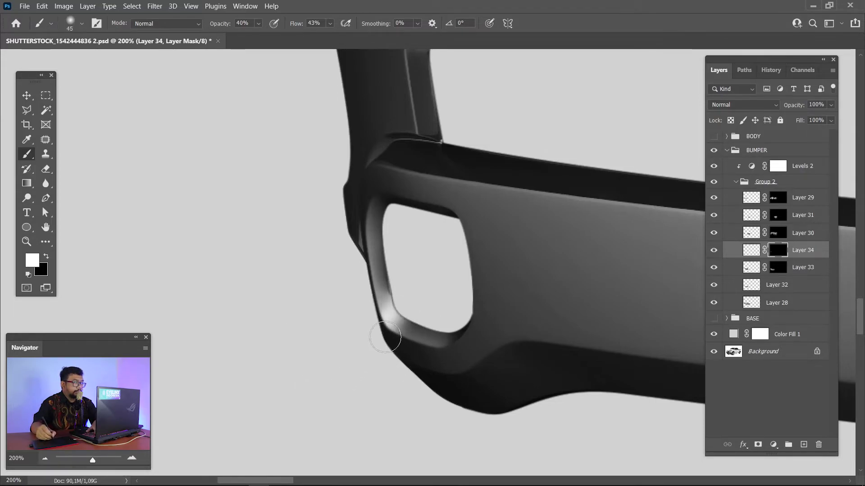
key(bracketright)
key(bracketright)
key(bracketright)
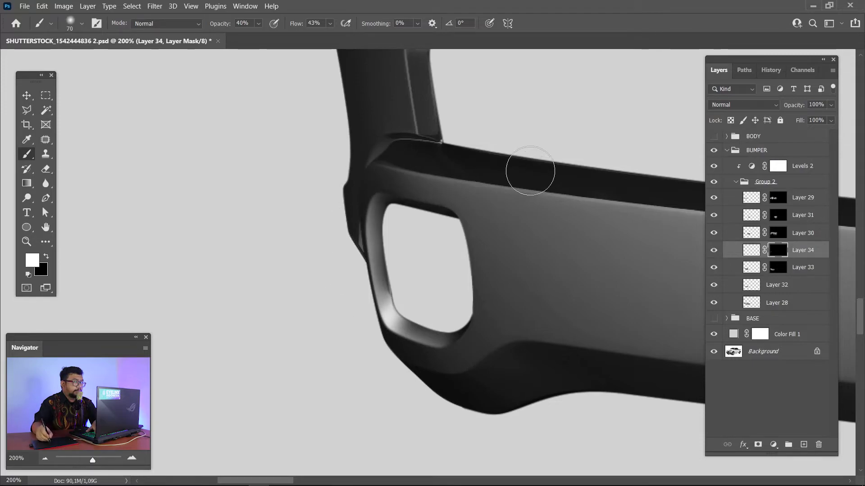
- Pan the view toward the bumper's right side and switch to the Pen tool
drag(584, 300, 512, 298)
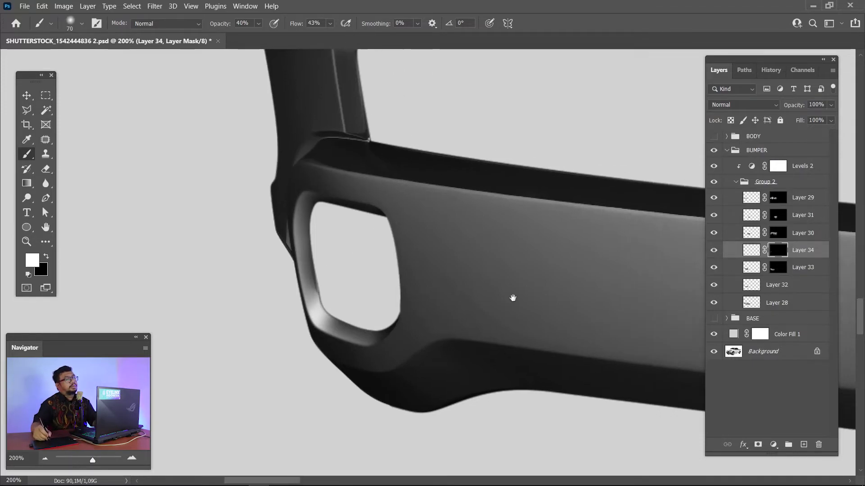
drag(423, 306, 226, 306)
drag(495, 305, 391, 253)
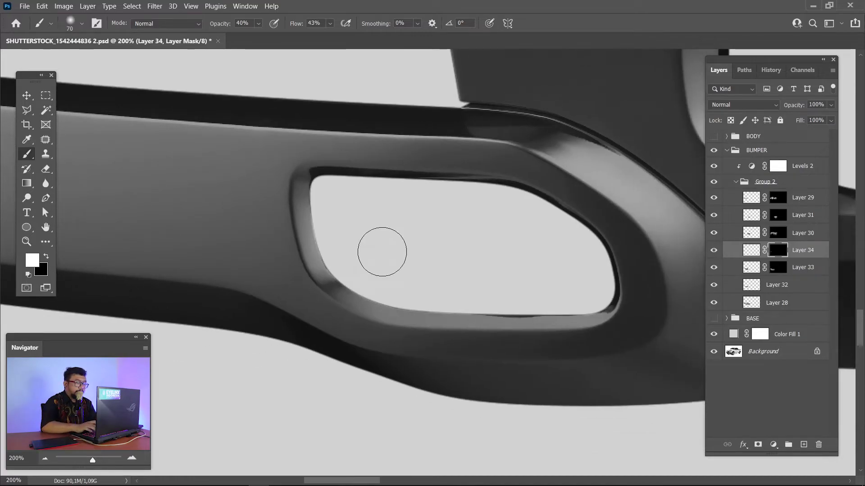
key(p)
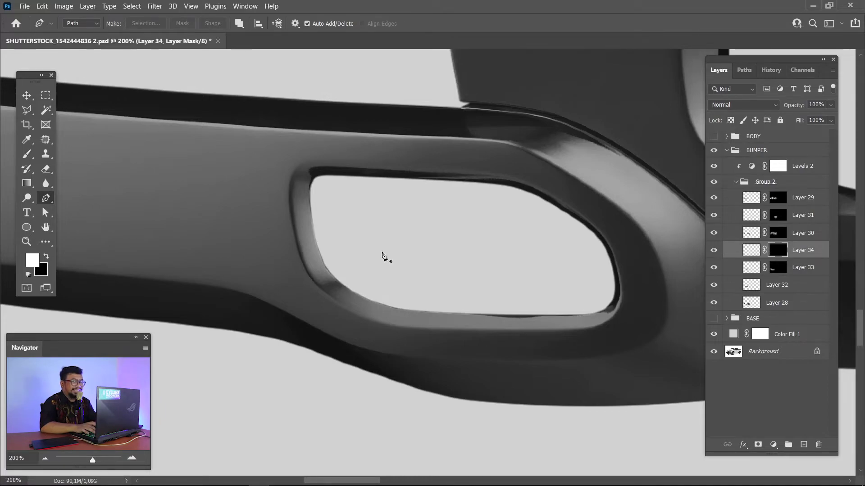
- Zoom in and pan around the rim of the right fog-light opening
key(ctrl+plus)
key(ctrl+plus)
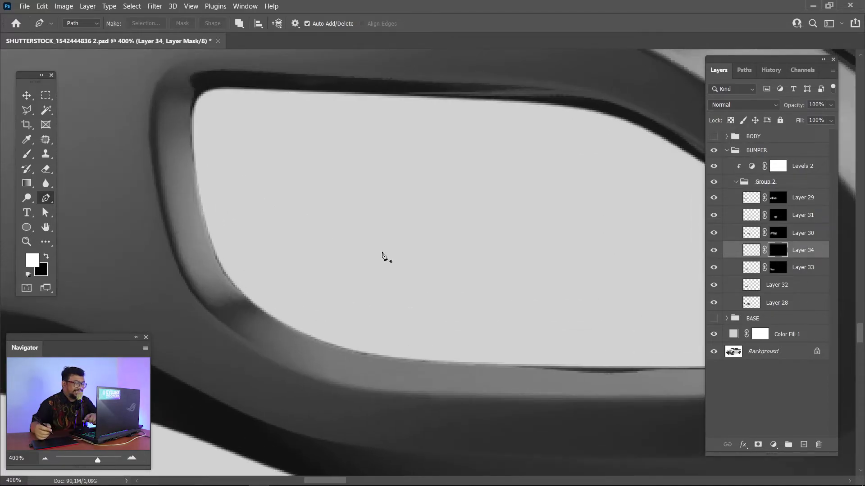
drag(572, 344, 449, 309)
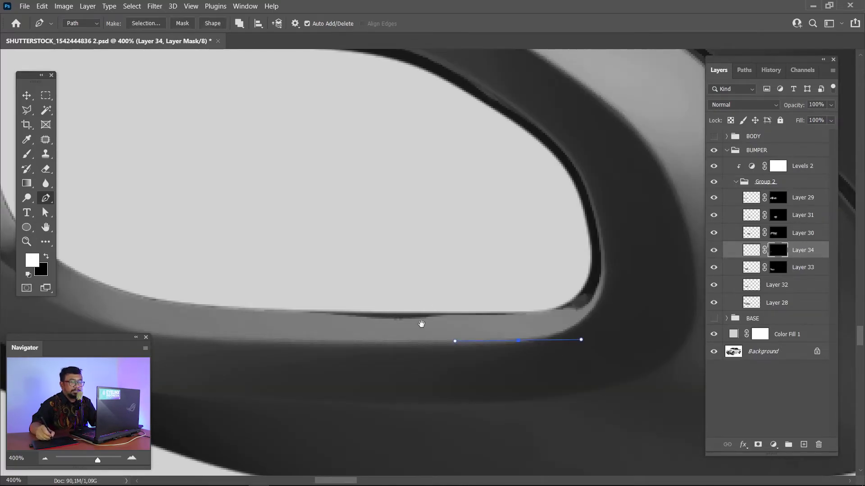
drag(421, 324, 526, 311)
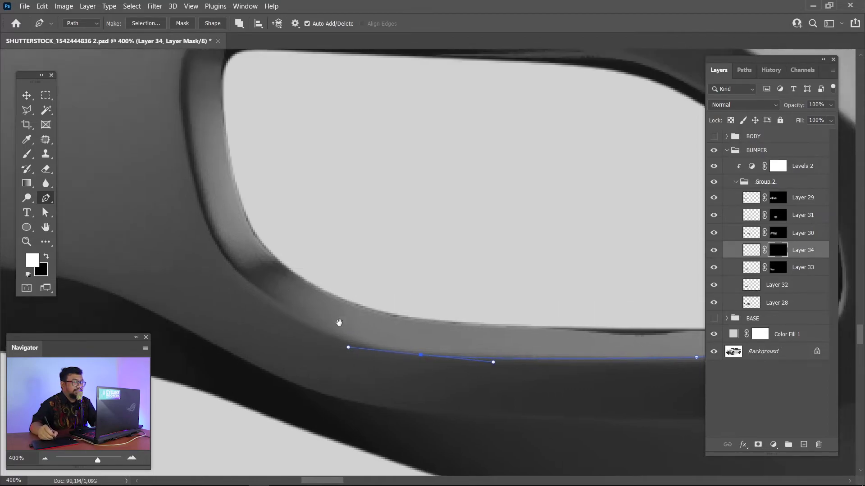
scroll(341, 321, up, 2)
scroll(342, 321, left, 3)
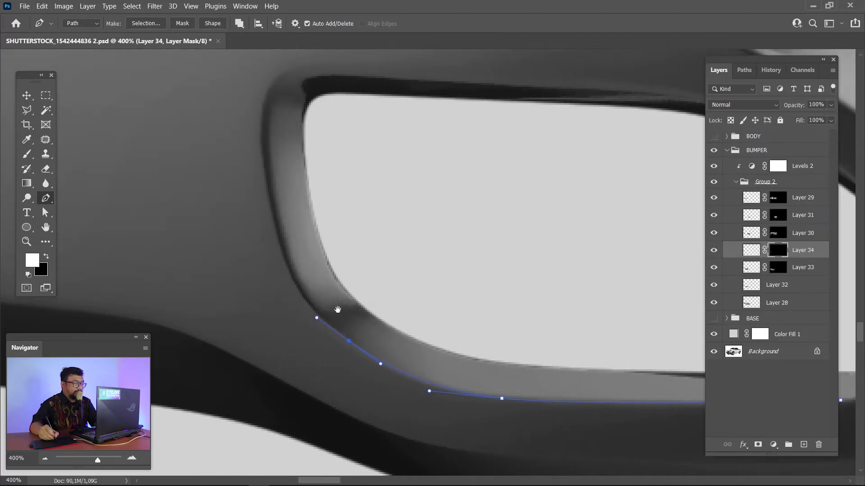
scroll(348, 323, up, 3)
scroll(347, 323, left, 2)
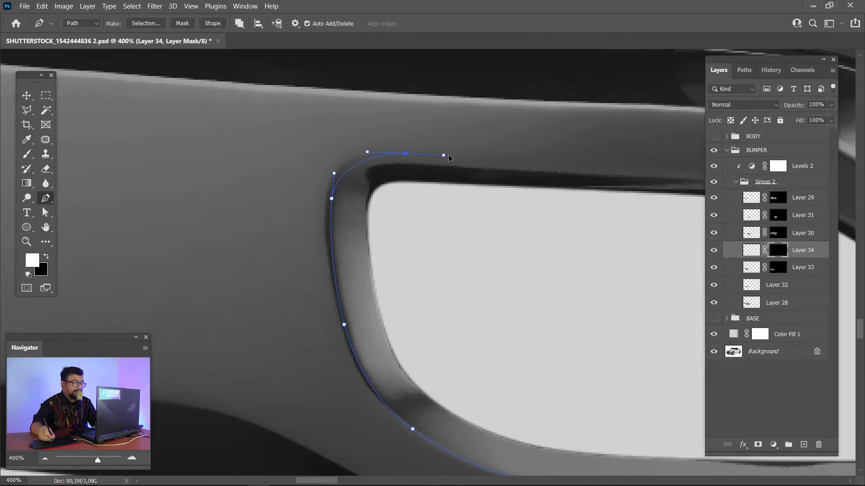
drag(555, 180, 455, 189)
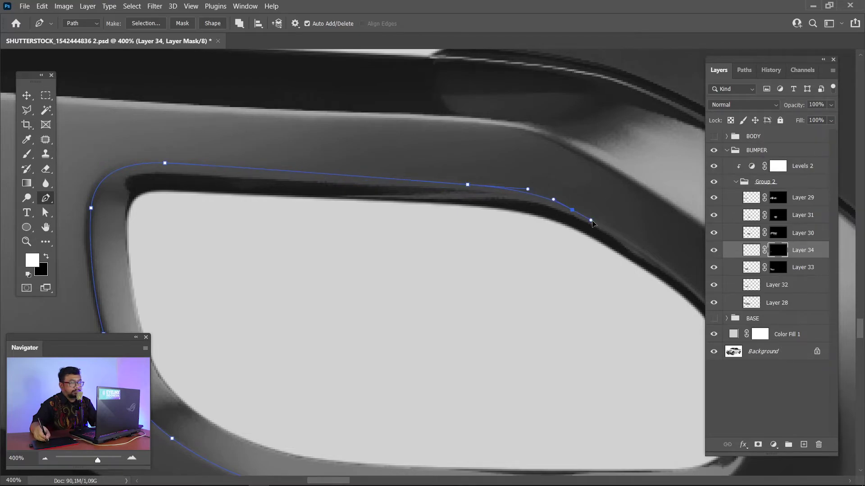
scroll(593, 224, down, 3)
scroll(581, 223, right, 6)
- Finish the Pen path along the opening's inner corner and convert it to a selection
click(532, 203)
key(ctrl+z)
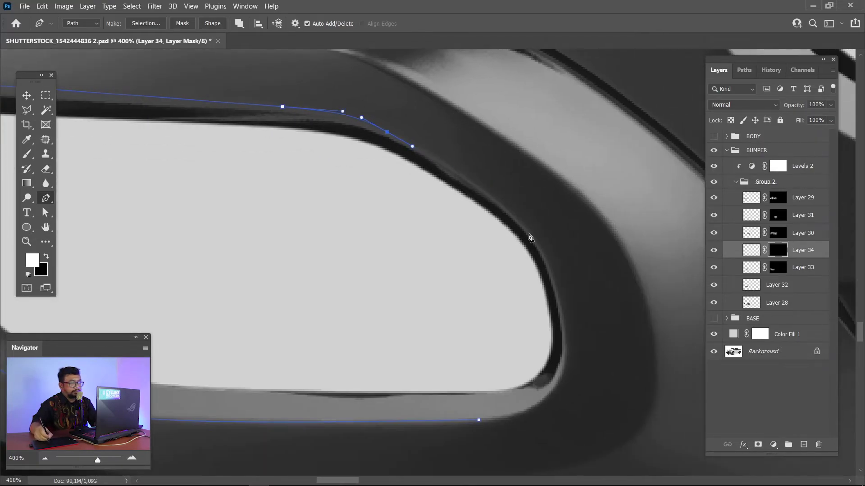
drag(529, 235, 557, 272)
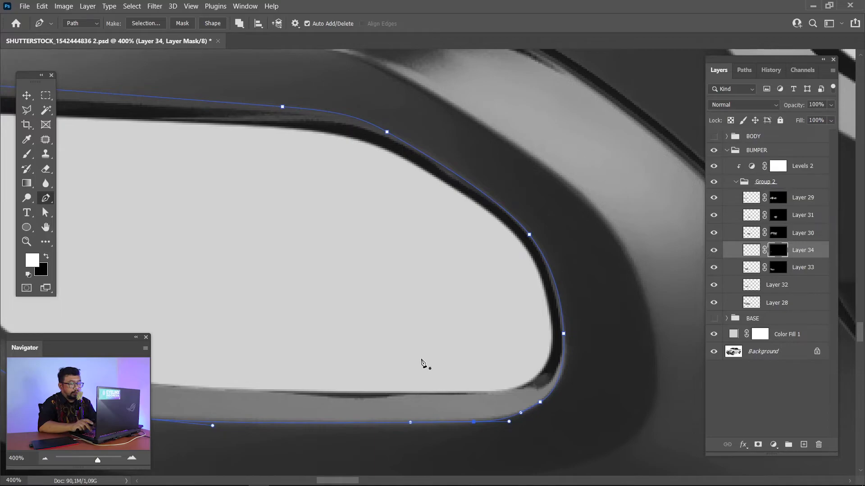
key(ctrl+Return)
- Feather the traced opening selection by 1 pixel
key(ctrl+minus)
key(ctrl+minus)
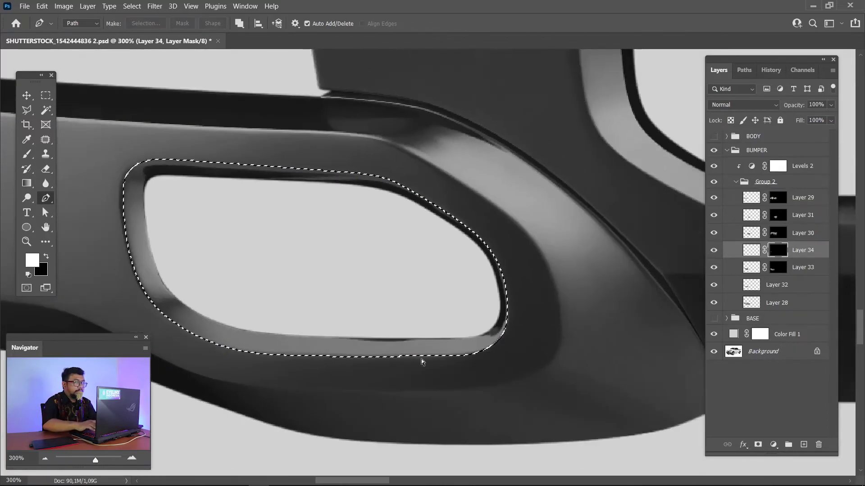
key(m)
right_click(388, 250)
click(412, 279)
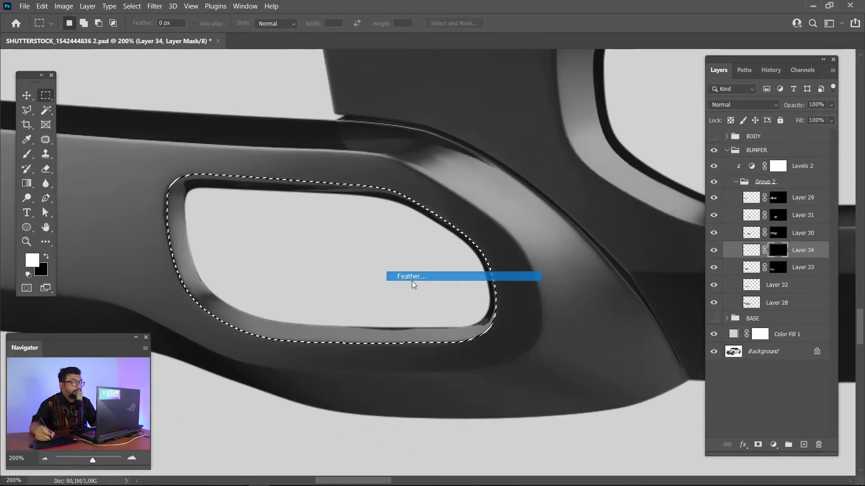
click(490, 148)
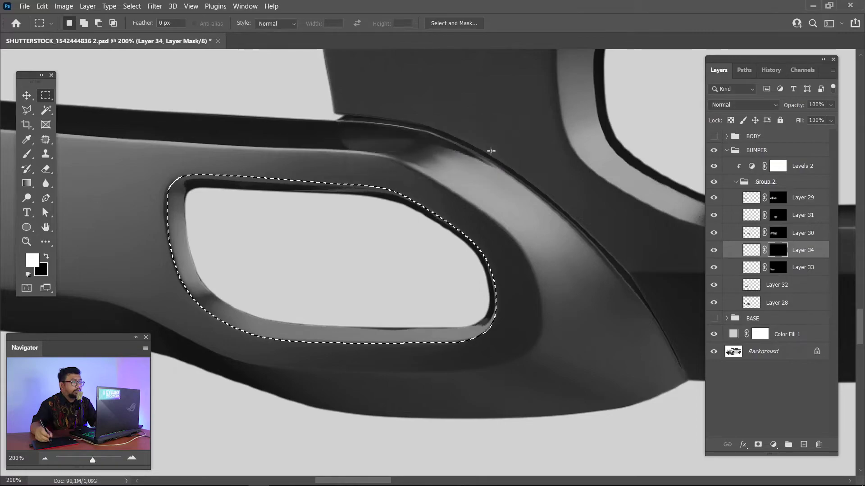
right_click(401, 259)
click(421, 285)
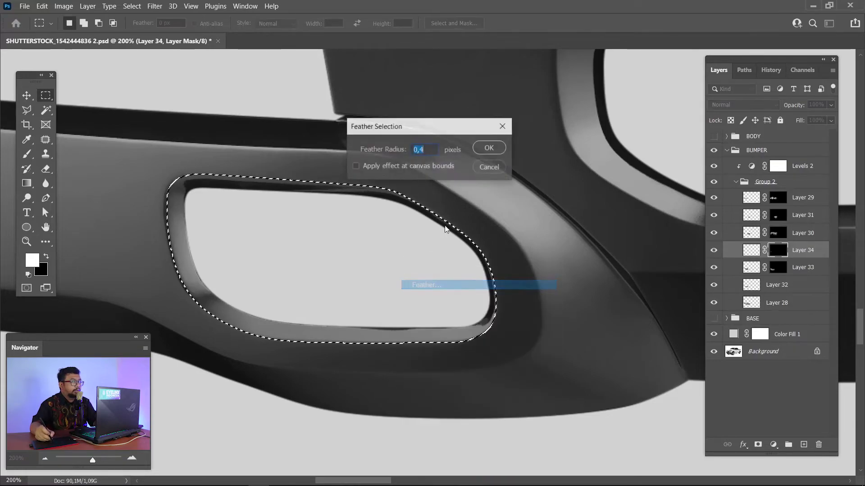
click(490, 147)
- Fill the selection white on new Layer 35, then delete the bumper's shape to leave a ring
click(803, 444)
key(x)
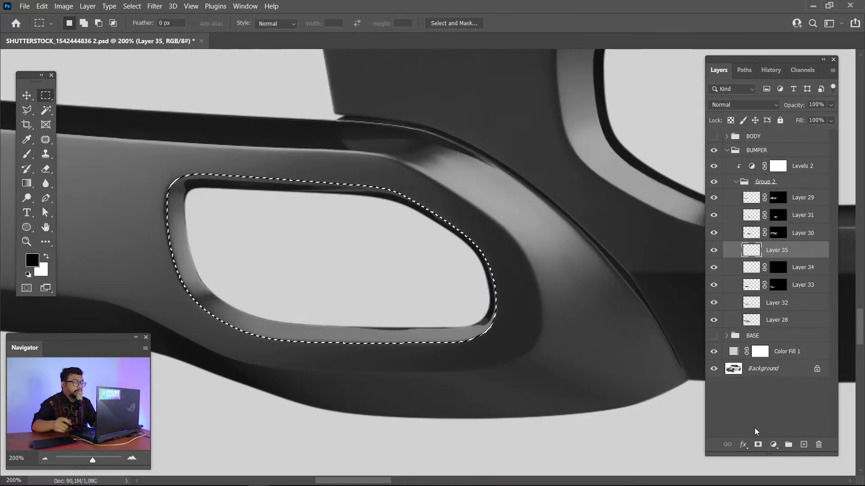
key(ctrl+BackSpace)
key(ctrl+d)
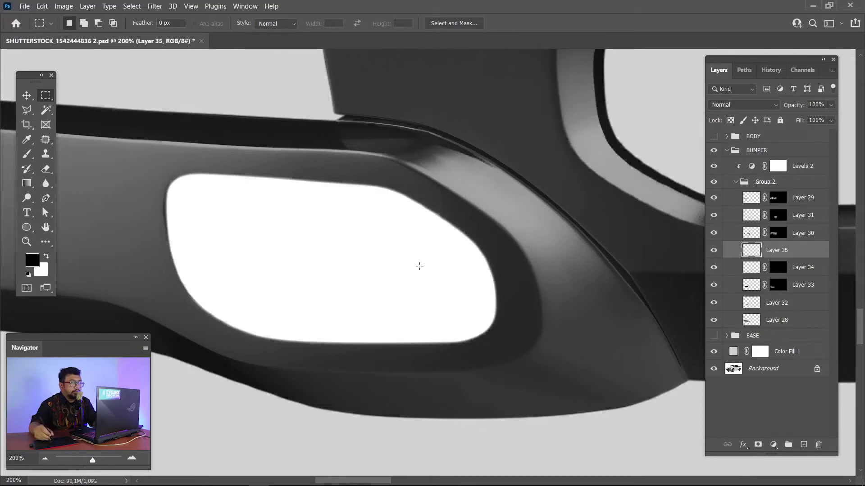
ctrl+click(751, 285)
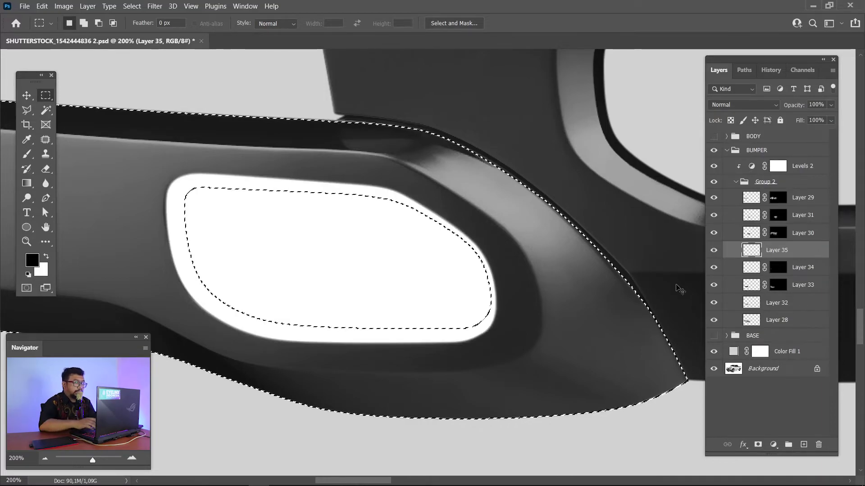
key(Delete)
key(ctrl+d)
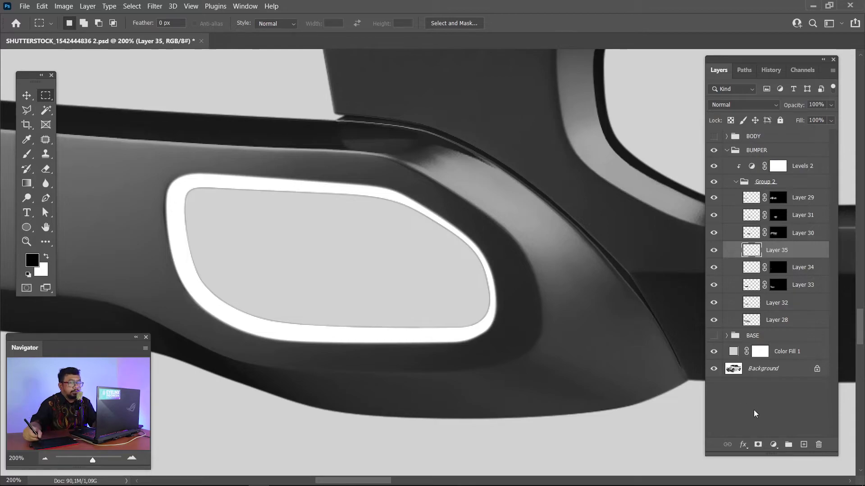
- Mask Layer 35, invert the mask, and brush a soft highlight along the opening's left inner edge
click(758, 445)
key(ctrl+i)
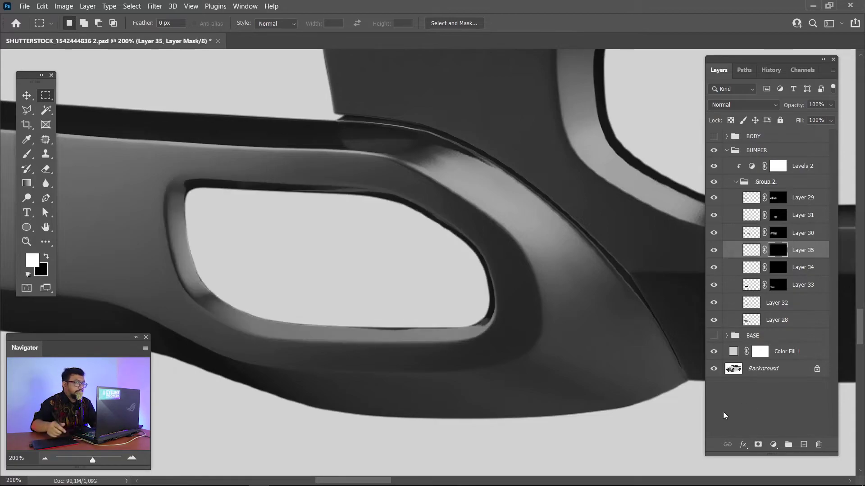
key(b)
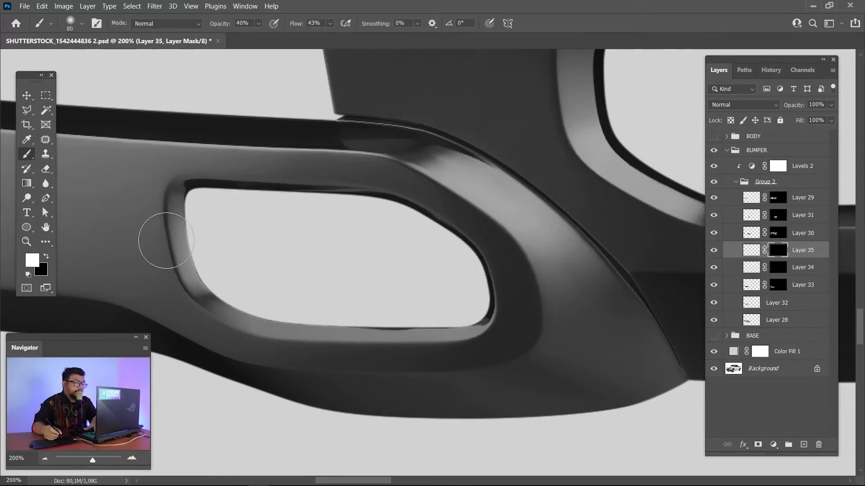
key(bracketright)
mouse_move(138, 250)
mouse_down()
mouse_move(251, 344)
mouse_move(299, 305)
mouse_move(247, 343)
mouse_move(351, 330)
mouse_up()
key(bracketleft)
key(bracketleft)
key(bracketleft)
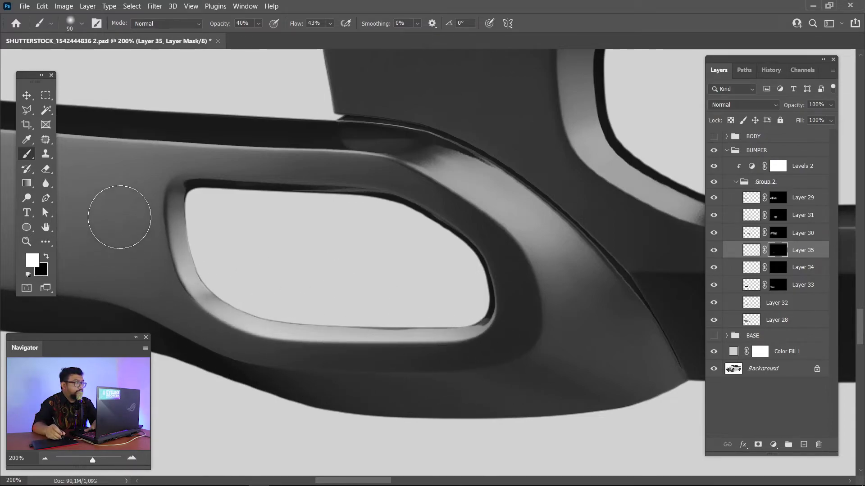
- Toggle the BUMPER and BODY groups' visibility to compare the truck before and after retouching
click(726, 150)
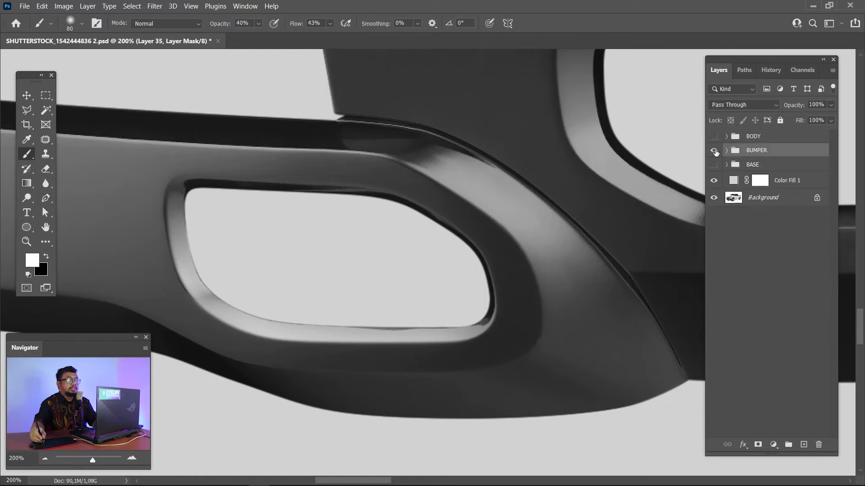
key(x)
scroll(695, 154, down, 10)
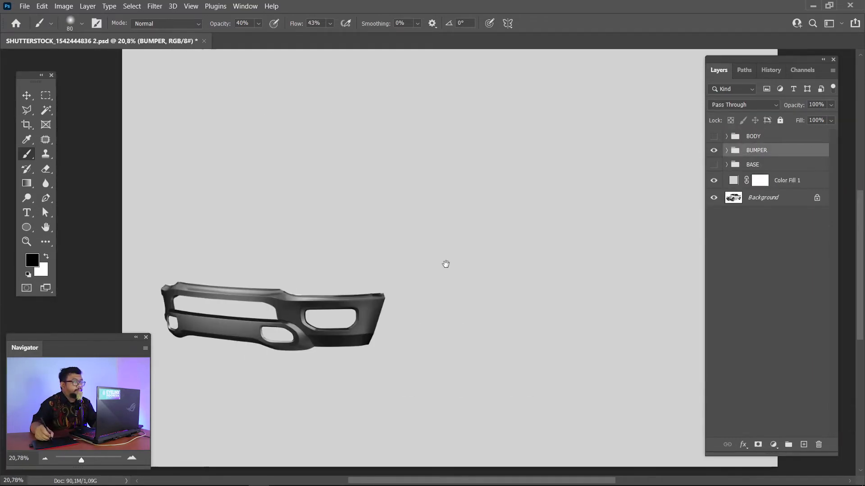
drag(444, 264, 562, 265)
click(713, 149)
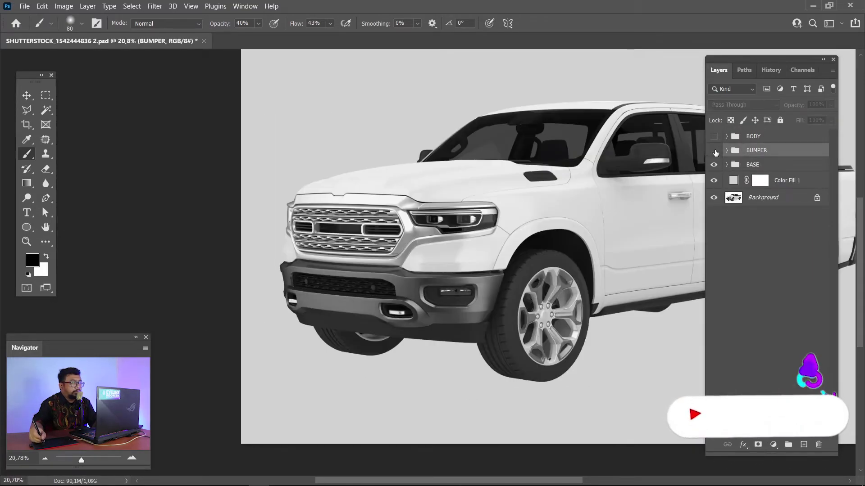
click(715, 151)
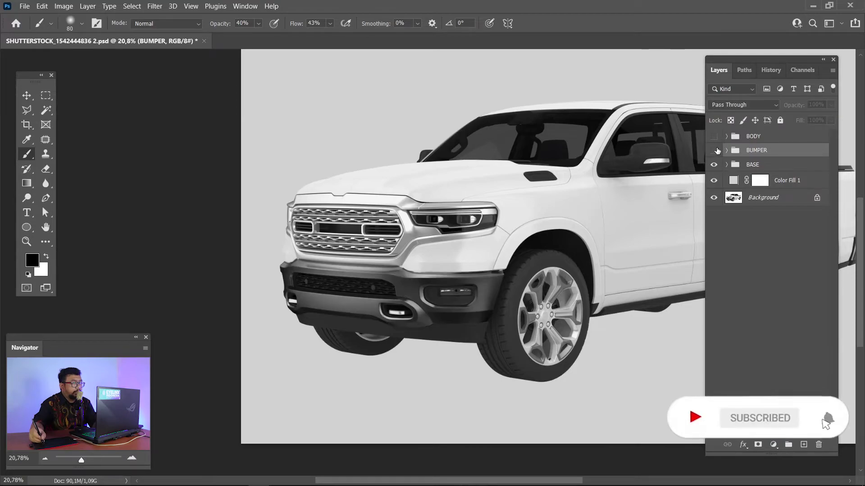
click(715, 151)
click(714, 151)
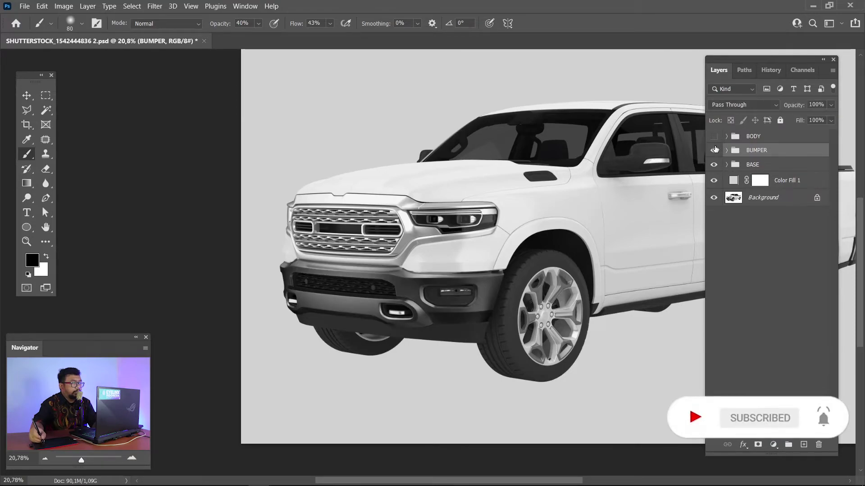
click(715, 150)
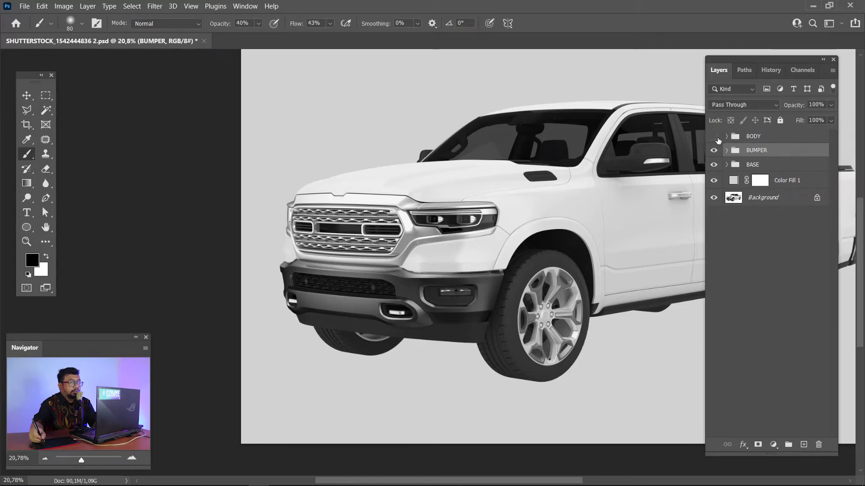
click(715, 137)
click(714, 136)
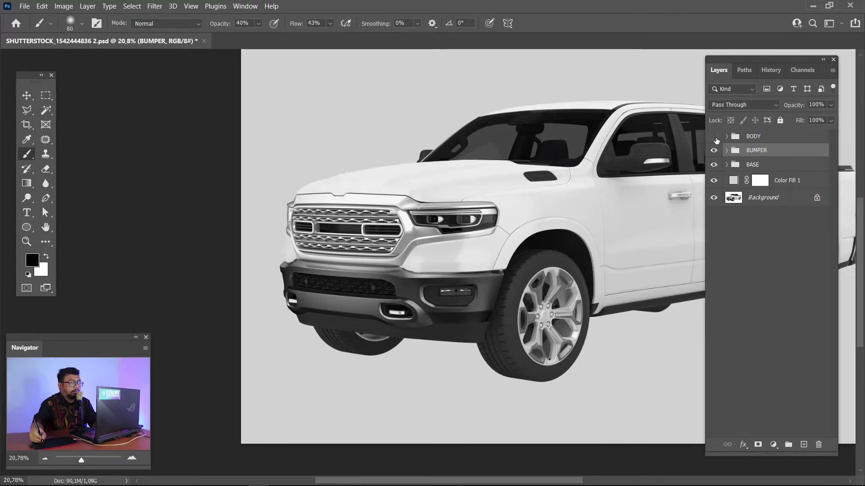
click(715, 151)
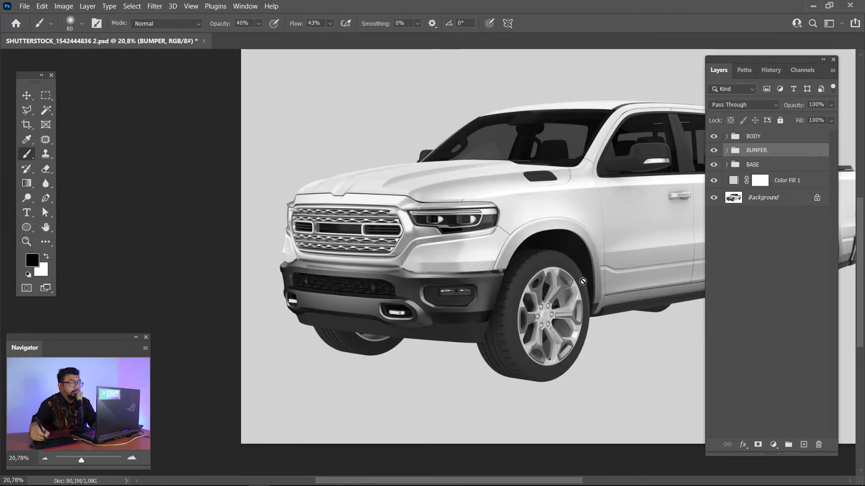
- Expand the BASE group and select Layer 1 with the Move tool
key(v)
click(726, 165)
click(745, 180)
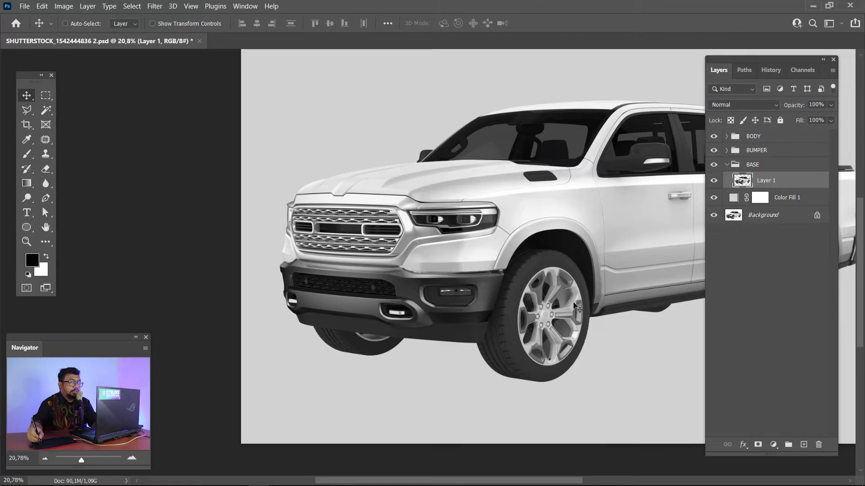
- Zoom in on the lower bumper skirt beside the front wheel
key(ctrl+plus)
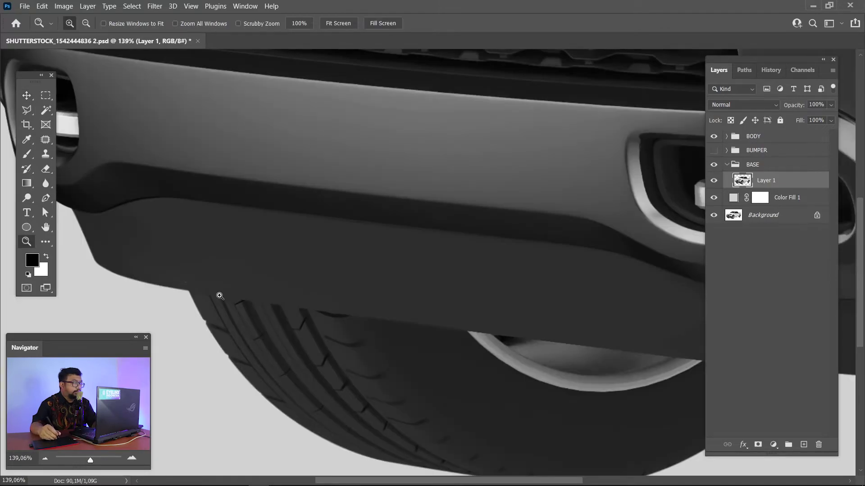
key(ctrl+0)
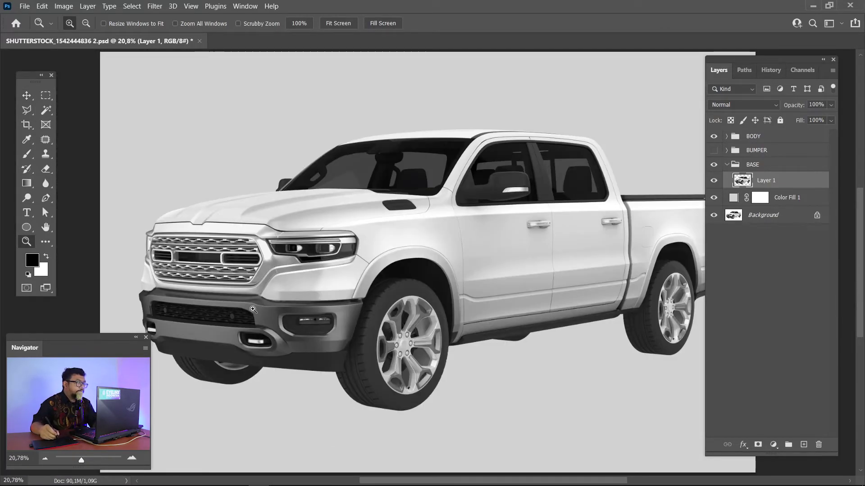
click(371, 391)
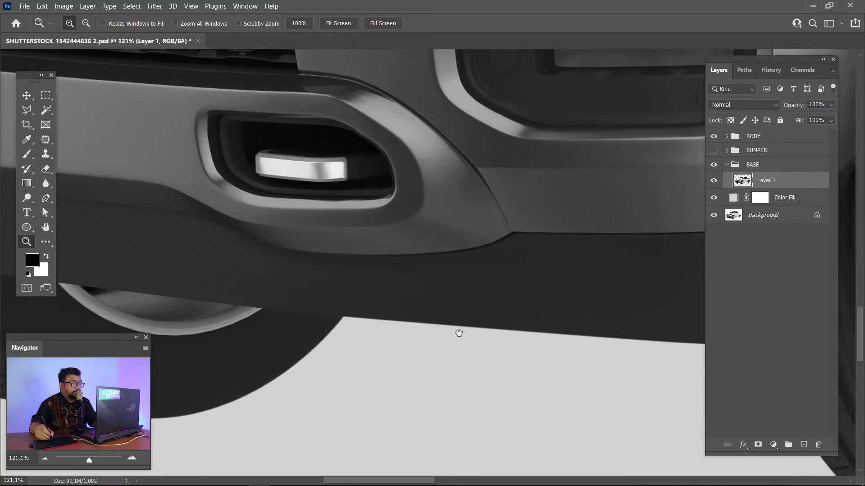
drag(458, 333, 554, 323)
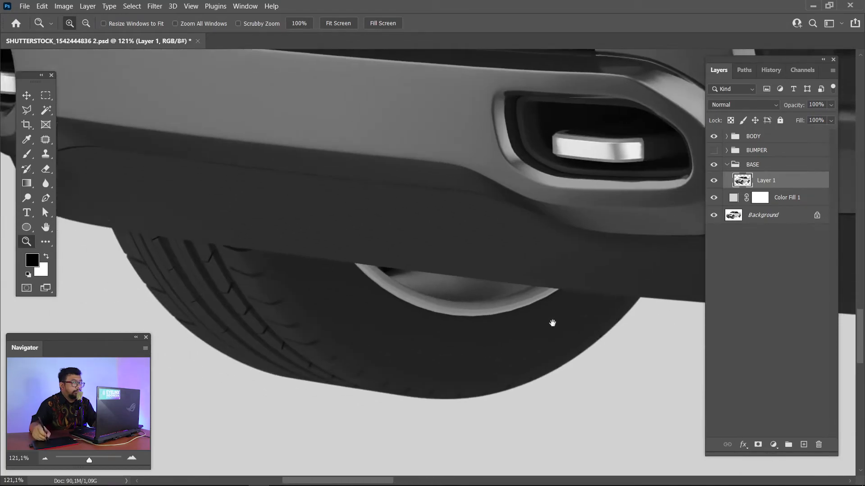
drag(301, 228, 403, 261)
- Load the saved plastik path from the Paths panel as a selection
click(745, 71)
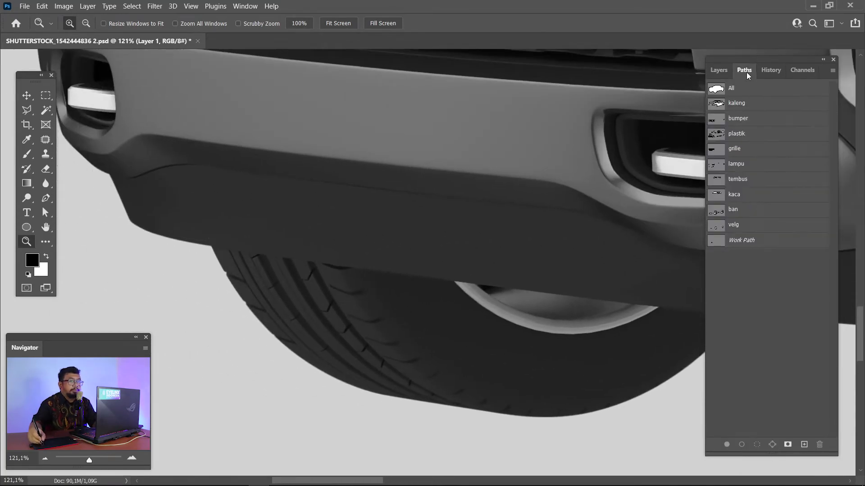
ctrl+click(716, 134)
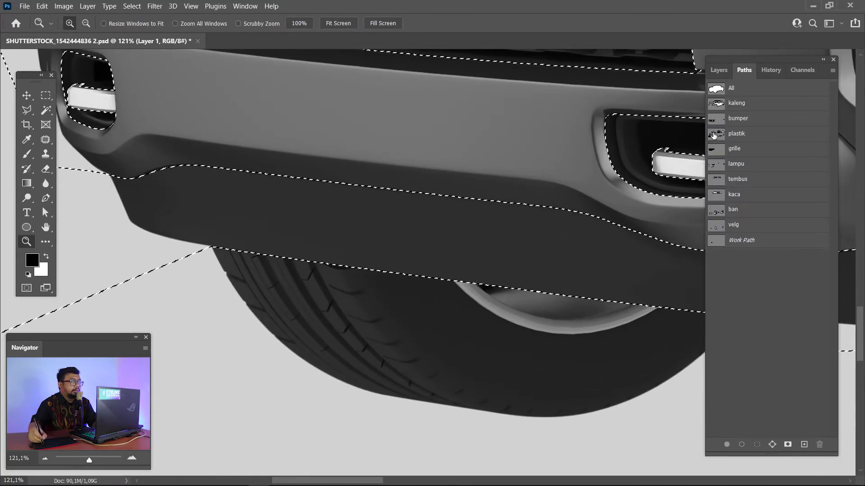
key(l)
key(ctrl+minus)
key(ctrl+minus)
key(ctrl+minus)
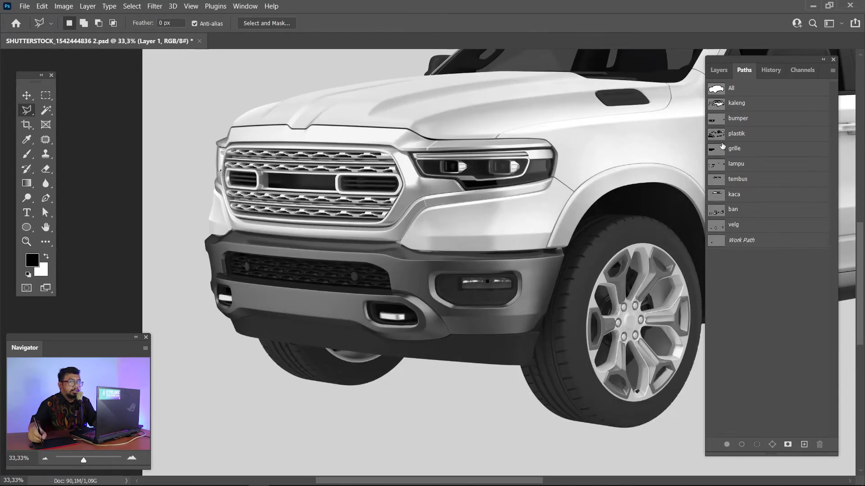
- Subtract the upper body areas from the plastik selection with the Polygonal Lasso, keeping the lower bumper skirt
ctrl+click(716, 133)
drag(459, 206, 349, 235)
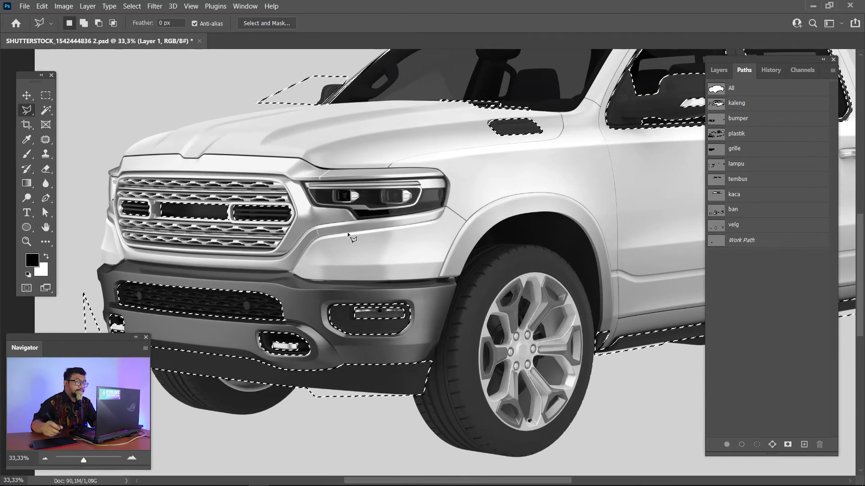
key(ctrl+minus)
key(ctrl+minus)
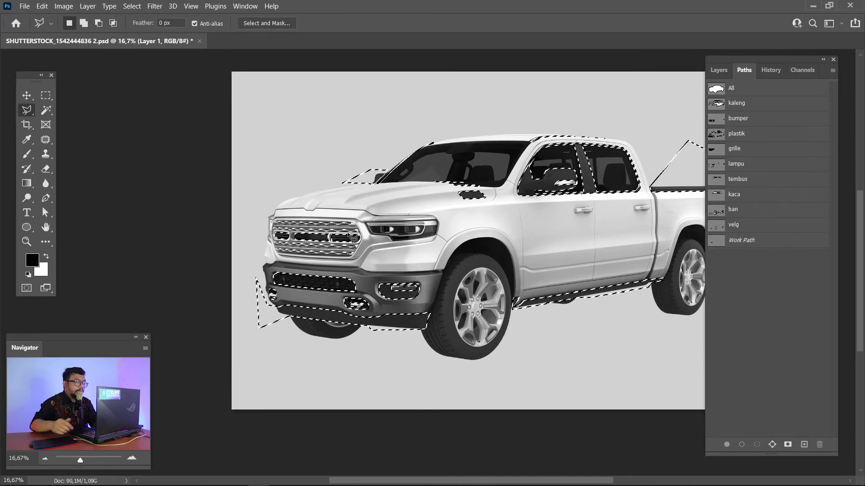
alt+click(313, 166)
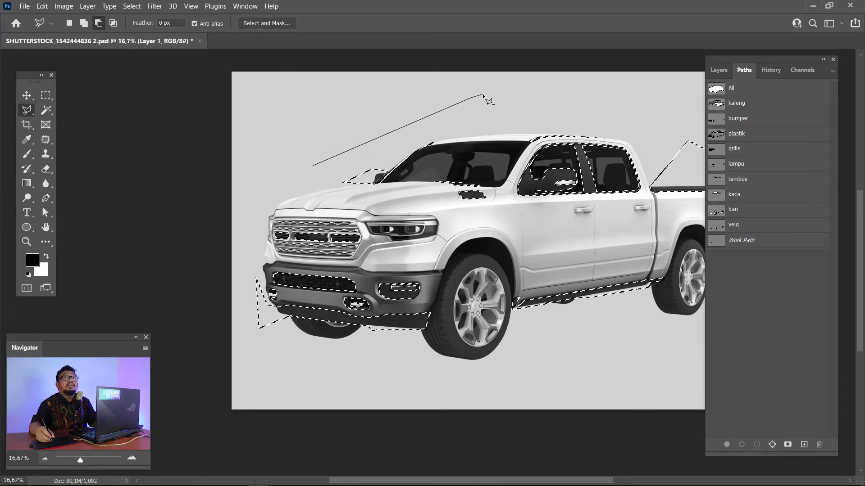
click(471, 97)
drag(543, 106, 383, 134)
click(378, 134)
click(526, 136)
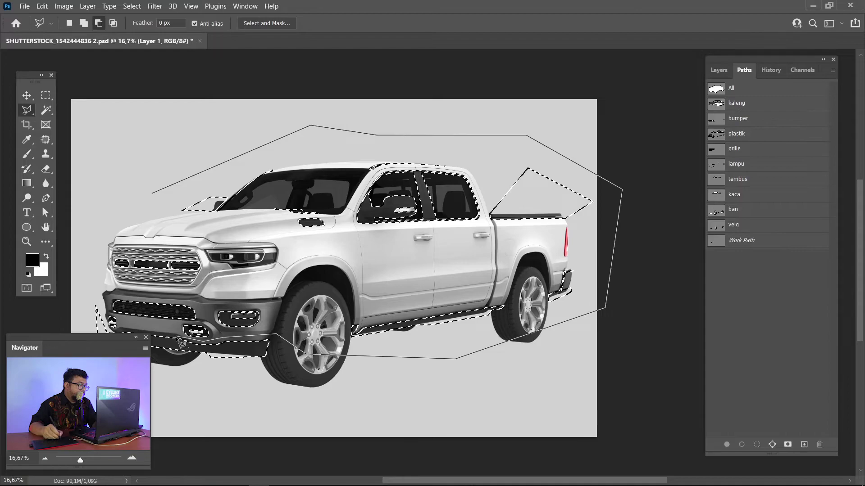
drag(168, 318, 272, 295)
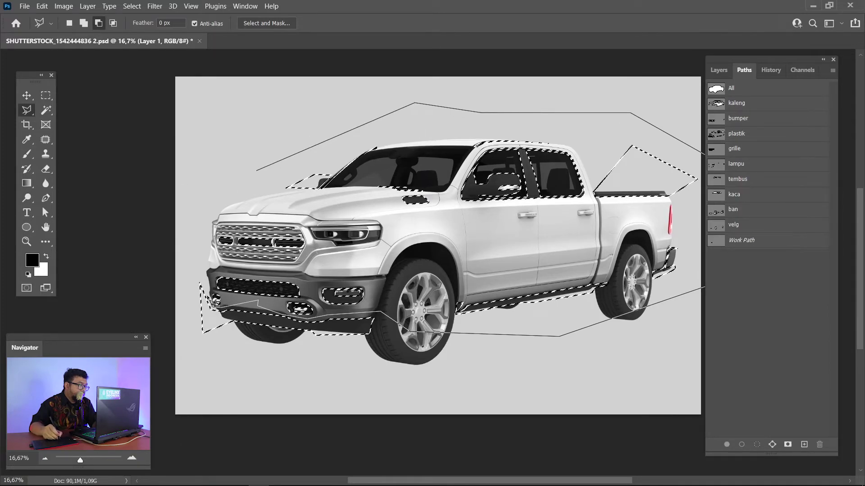
double_click(255, 169)
- Feather the front bumper skirt selection by 0,5 px and duplicate it onto Layer 36
key(F7)
key(m)
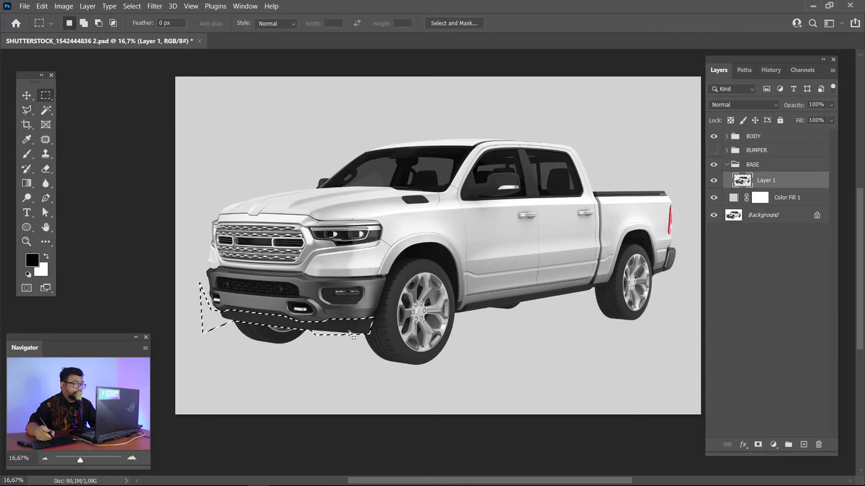
right_click(356, 330)
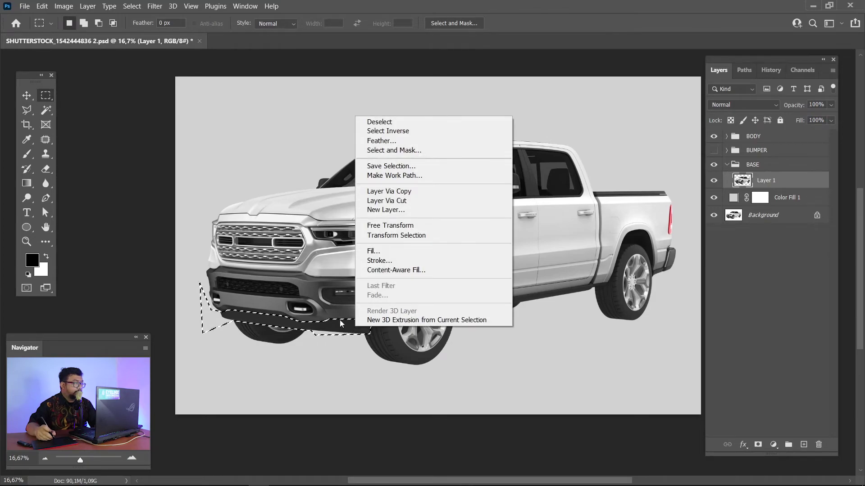
click(327, 369)
right_click(350, 328)
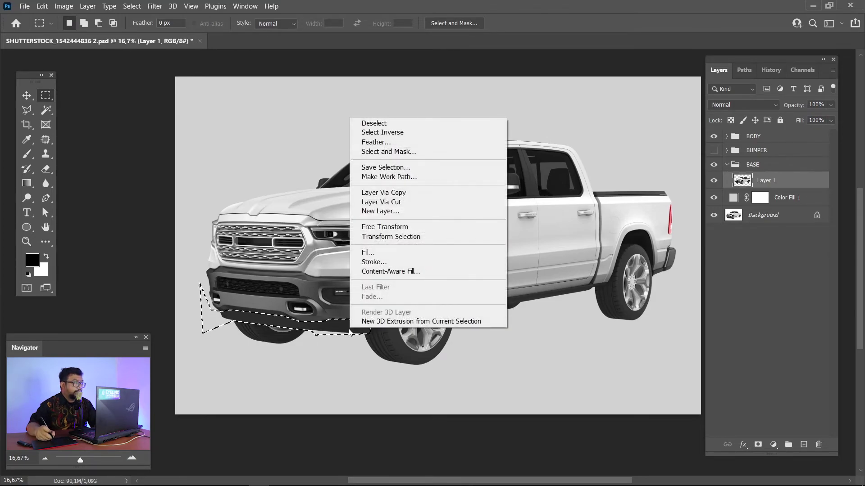
click(404, 145)
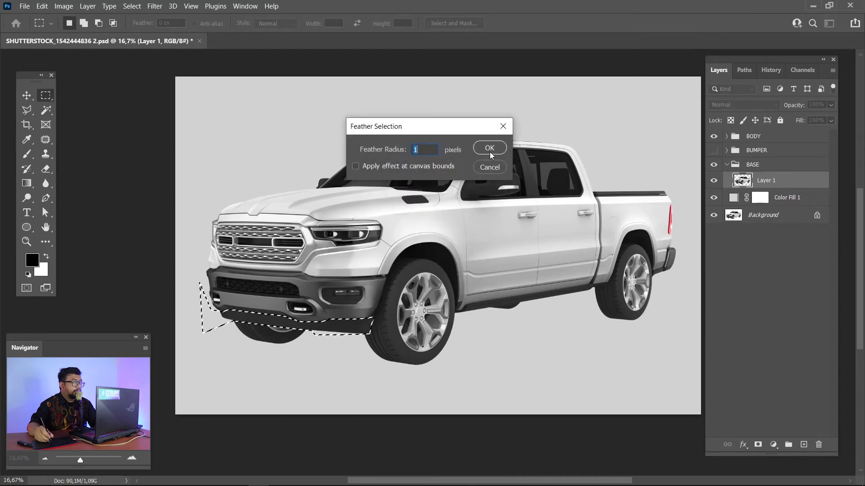
text(0,)
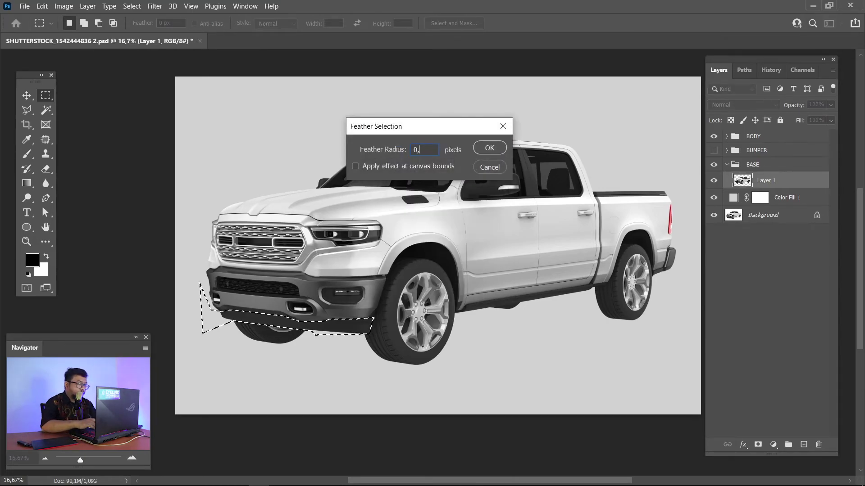
text(5)
key(Return)
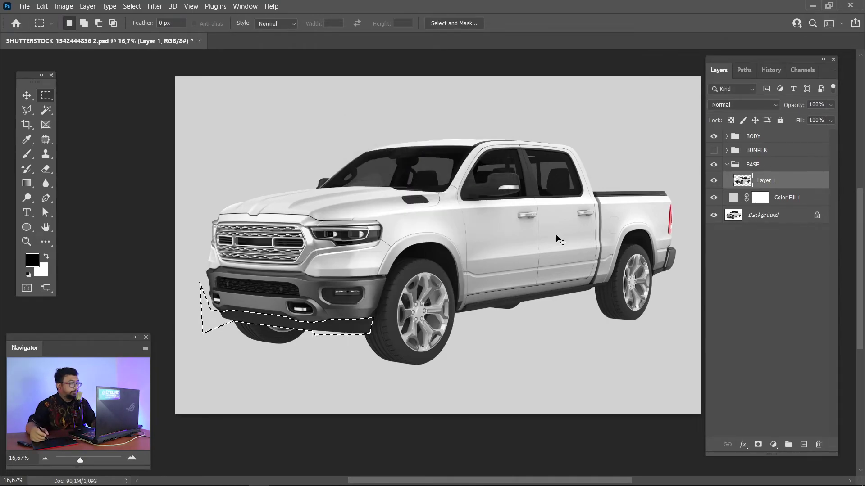
key(ctrl+j)
- Move Layer 36 into BUMPER > Group 2 below Layer 28, framing the front bumper
click(714, 150)
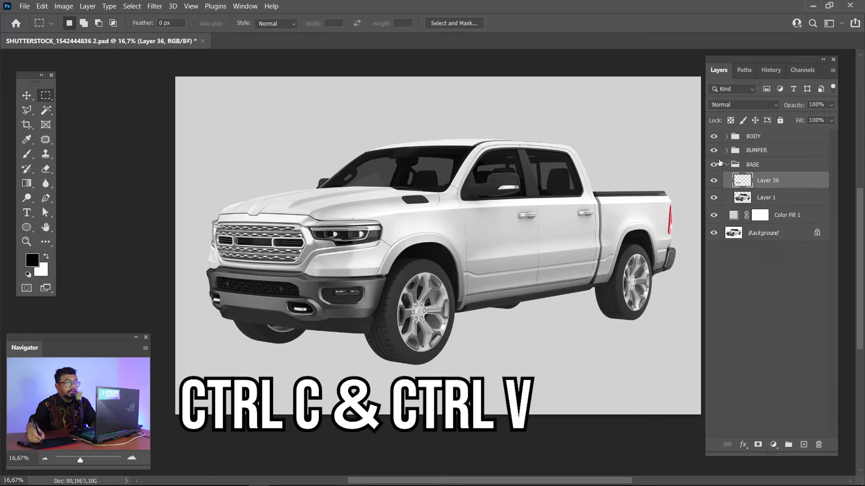
click(727, 150)
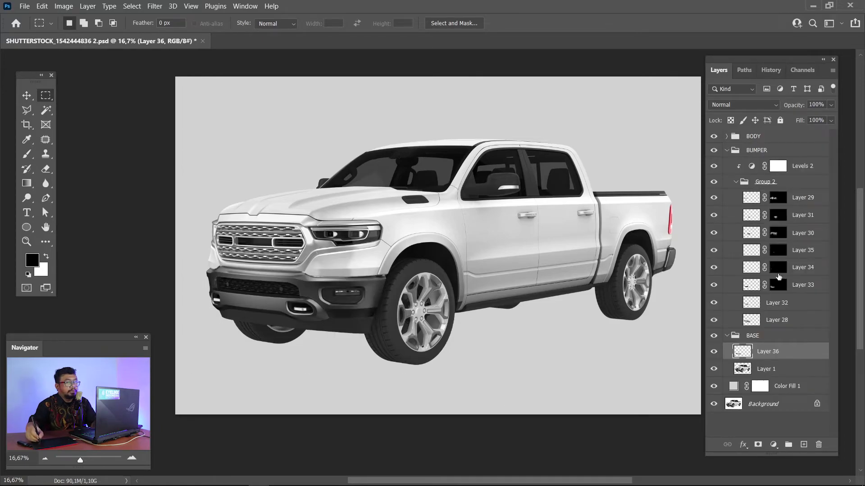
drag(785, 352, 783, 324)
key(z)
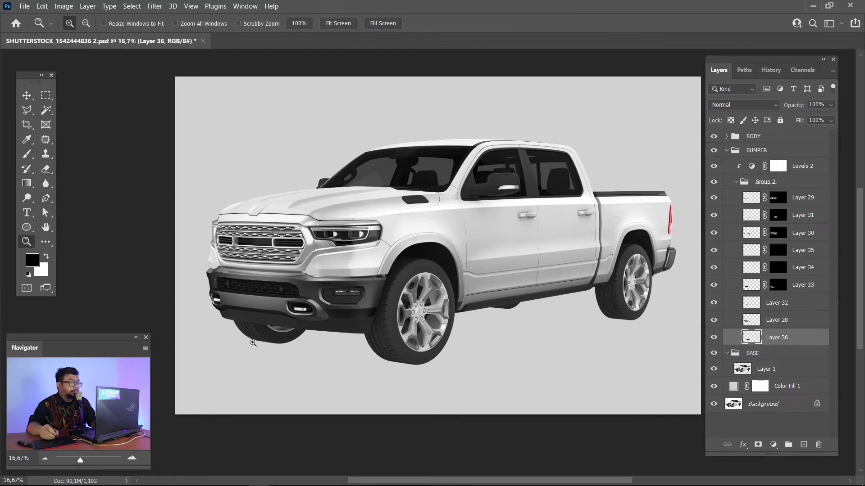
drag(198, 279, 457, 360)
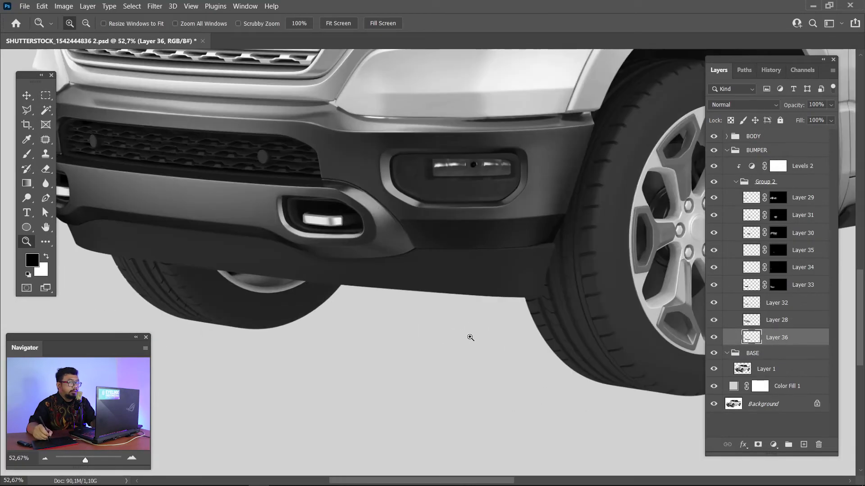
click(714, 338)
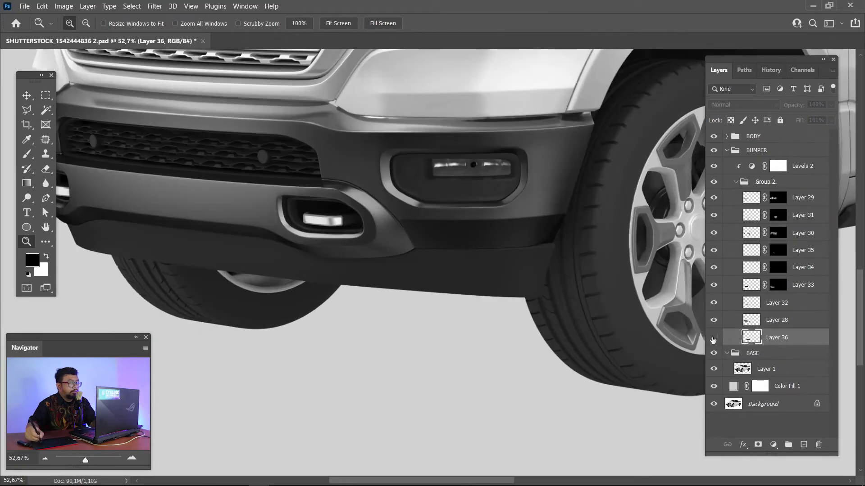
click(713, 338)
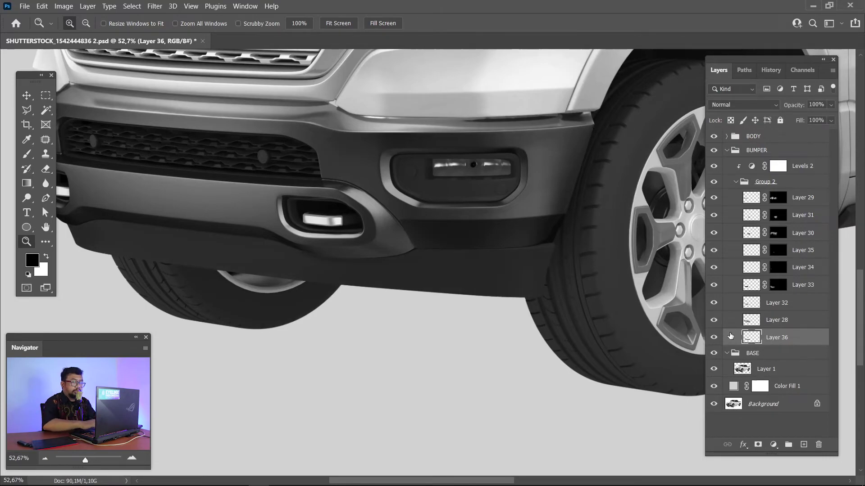
- Duplicate Layer 36 as a Screen-blended copy with an inverted black layer mask
key(ctrl+j)
click(745, 105)
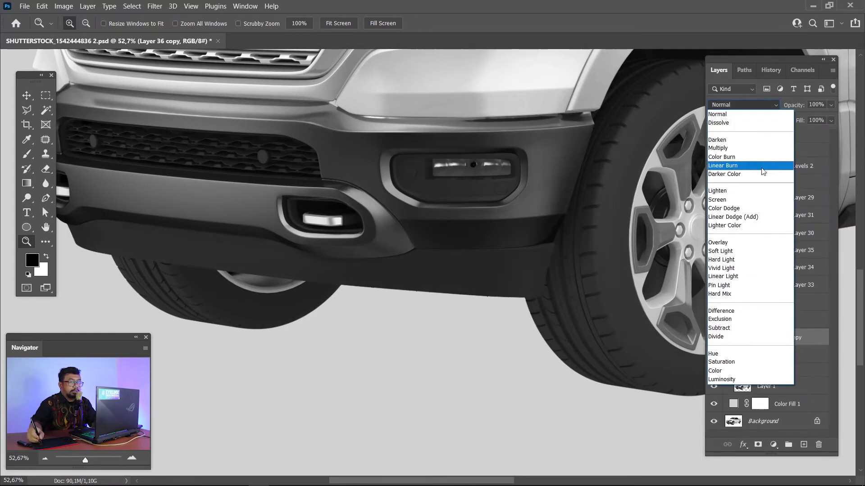
click(734, 199)
drag(493, 302, 616, 295)
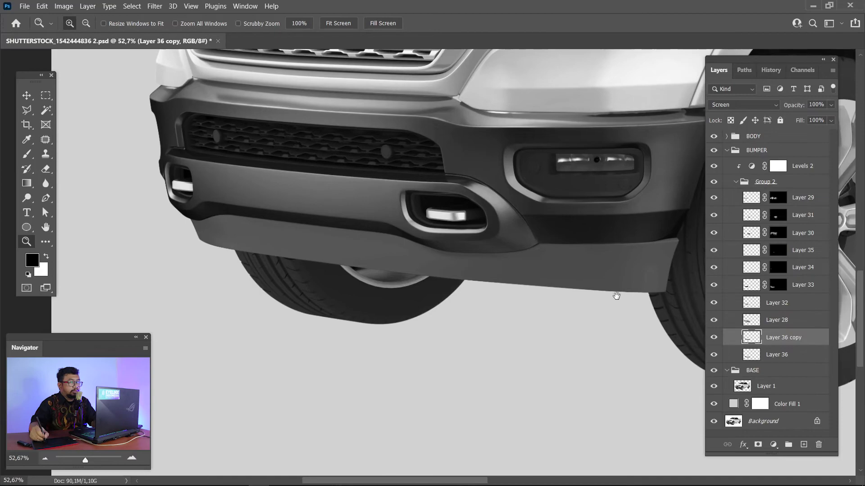
click(759, 445)
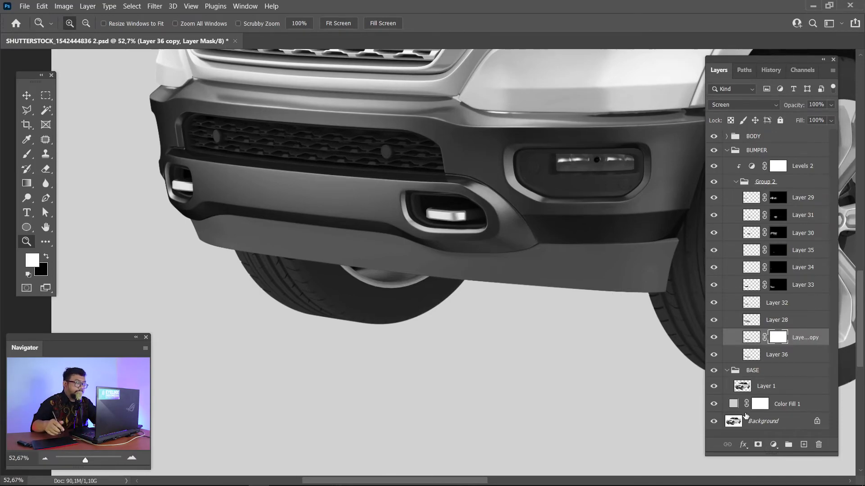
key(ctrl+i)
- Paint white with a smaller soft brush to brighten the lower bumper skirt
key(b)
drag(270, 210, 319, 193)
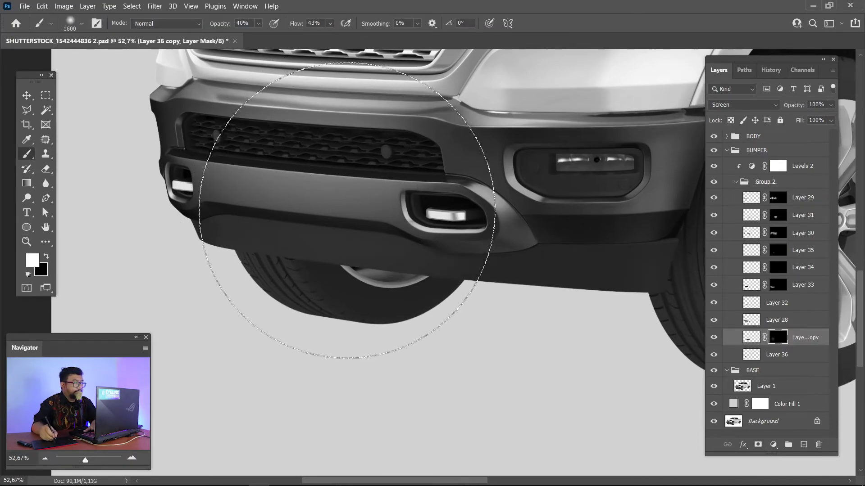
key(bracketleft)
key(bracketleft)
key(bracketleft)
key(bracketleft)
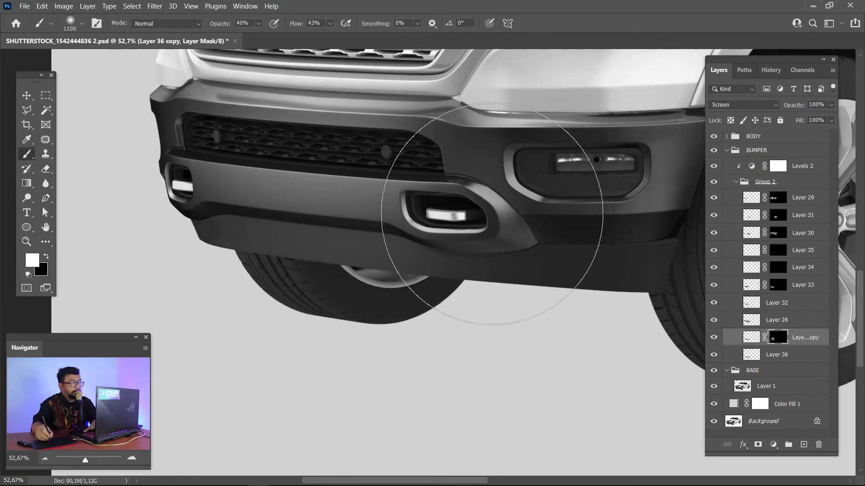
key(bracketleft)
key(bracketleft)
key(bracketleft)
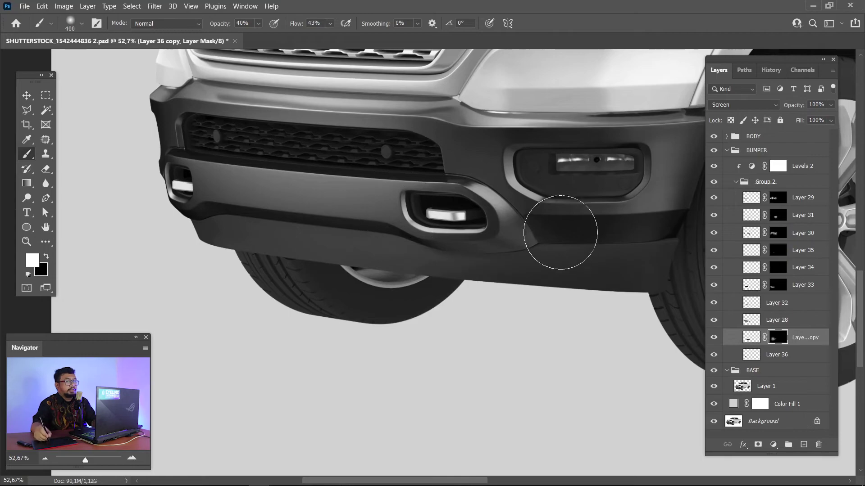
drag(561, 233, 442, 240)
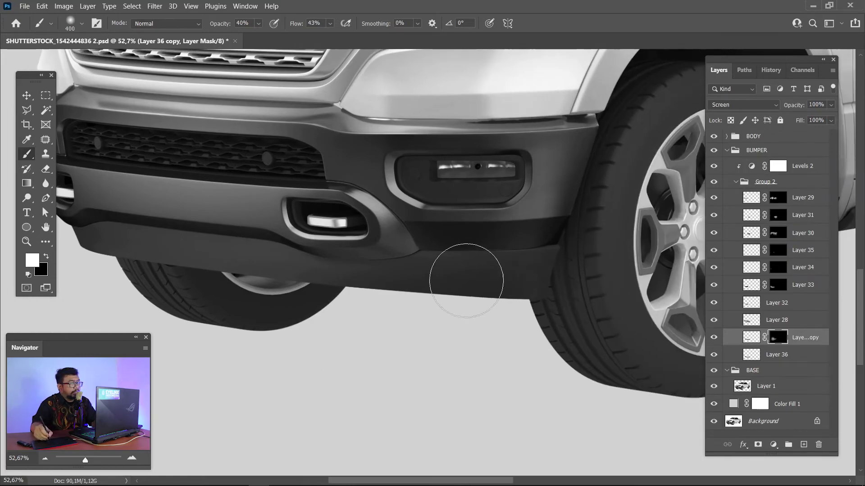
drag(466, 281, 625, 269)
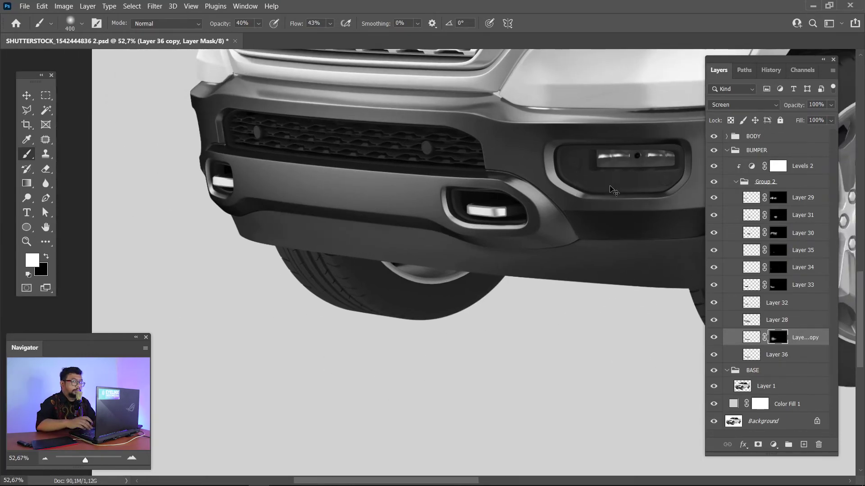
key(ctrl+0)
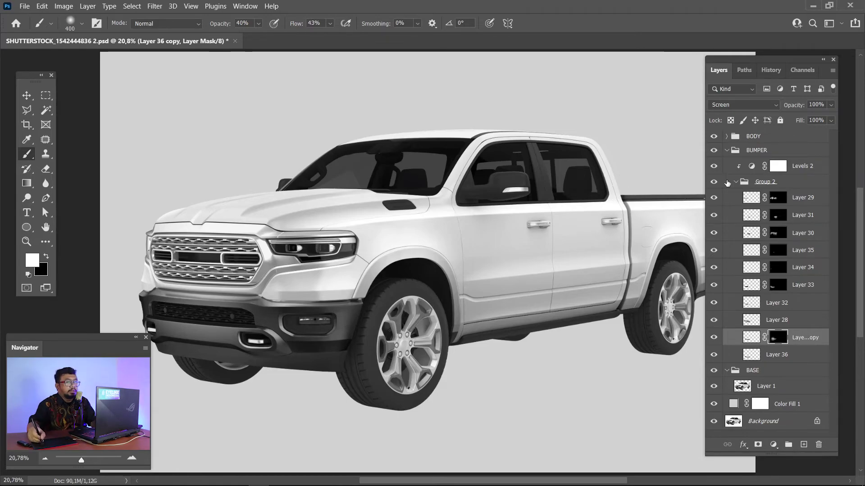
- Select Layer 1 and zoom to 400% on the rear fender flare
click(727, 152)
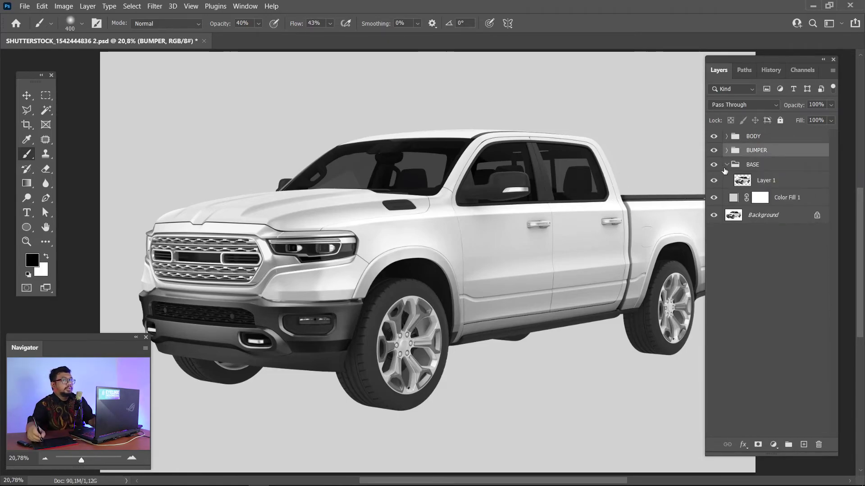
click(714, 151)
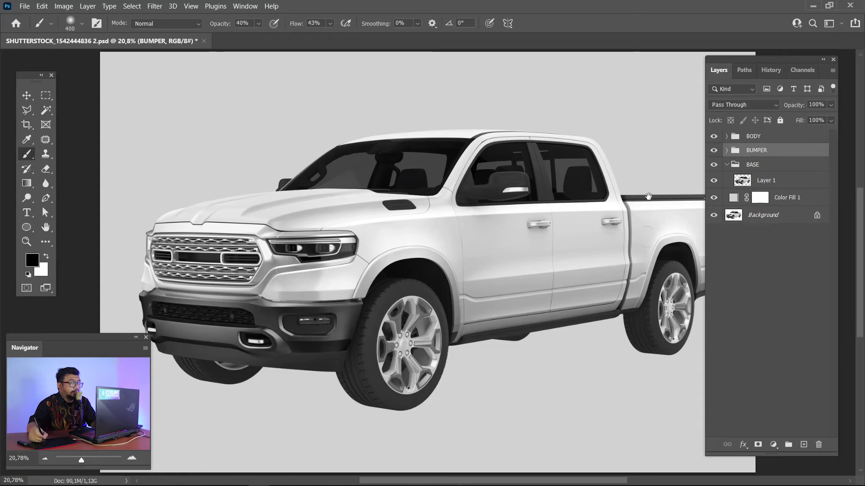
drag(648, 197, 449, 184)
key(z)
drag(550, 296, 552, 294)
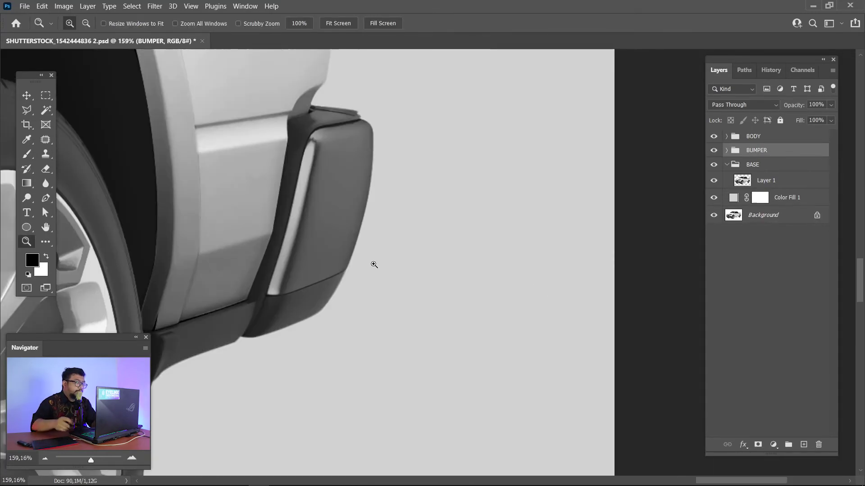
key(p)
key(ctrl+plus)
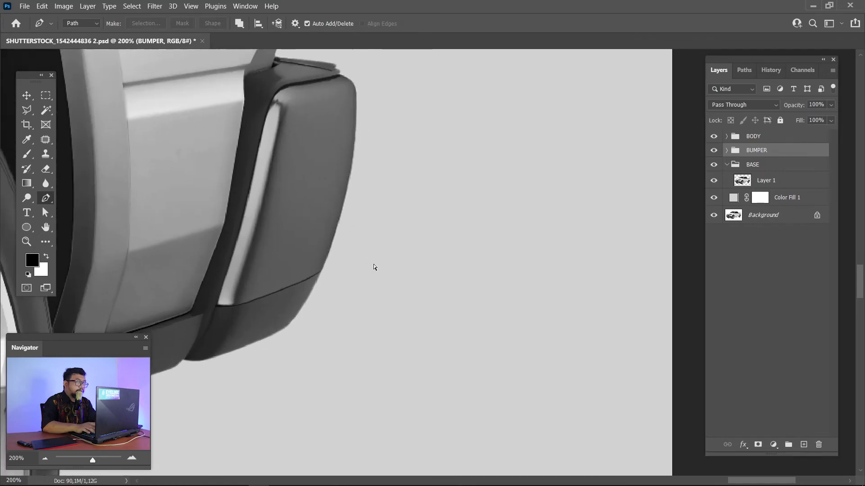
key(ctrl+plus)
click(765, 180)
drag(442, 180, 535, 247)
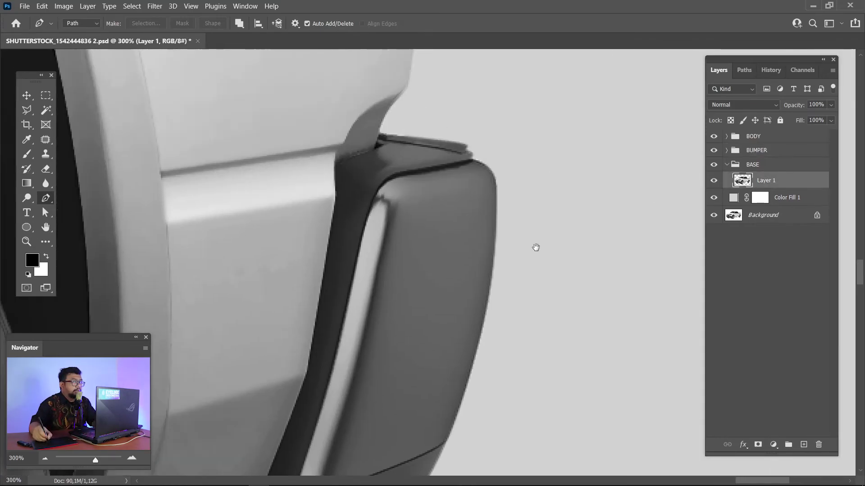
key(ctrl+plus)
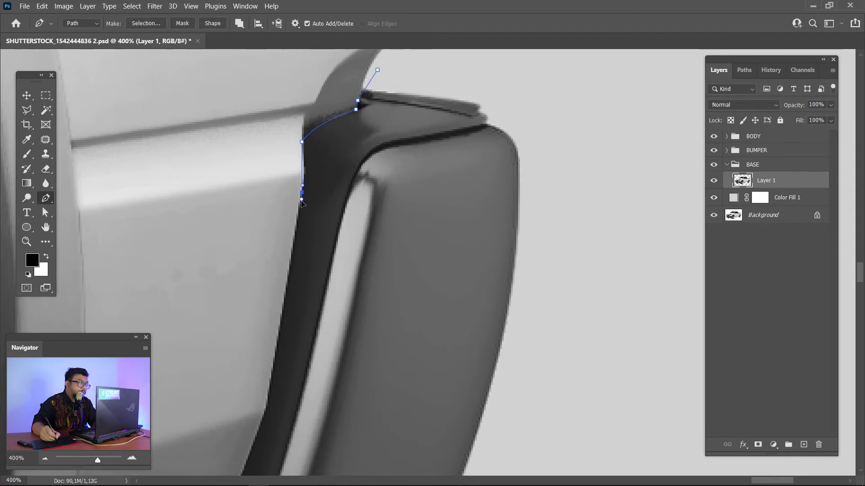
mouse_move(328, 300)
mouse_down()
mouse_move(375, 207)
mouse_move(373, 168)
mouse_up()
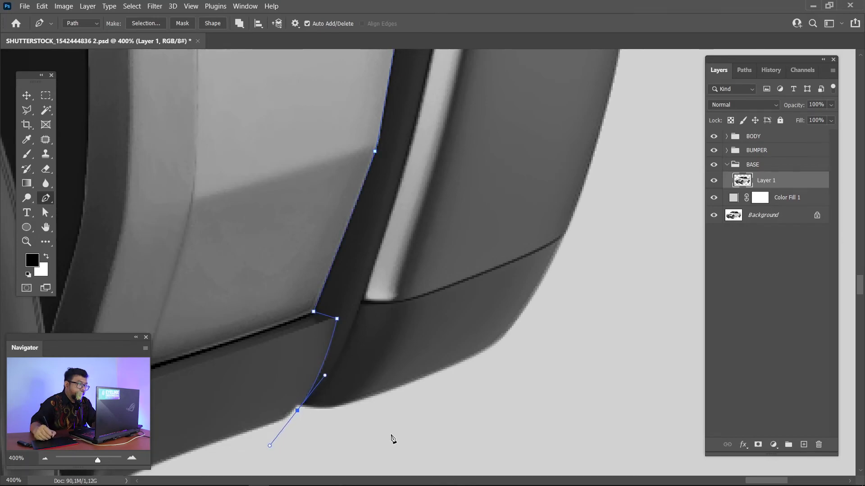
- Trace a closed Pen path around the rear fender flare's edge
drag(556, 371, 589, 344)
drag(621, 286, 579, 332)
click(540, 148)
drag(476, 81, 458, 76)
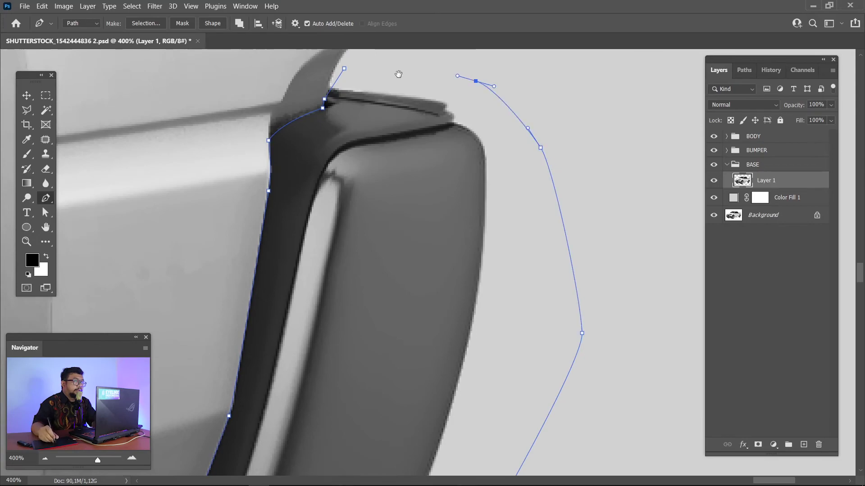
drag(399, 74, 431, 98)
click(413, 82)
click(378, 92)
- Turn the flare path into a feathered selection and paste it as Layer 37
key(ctrl+Return)
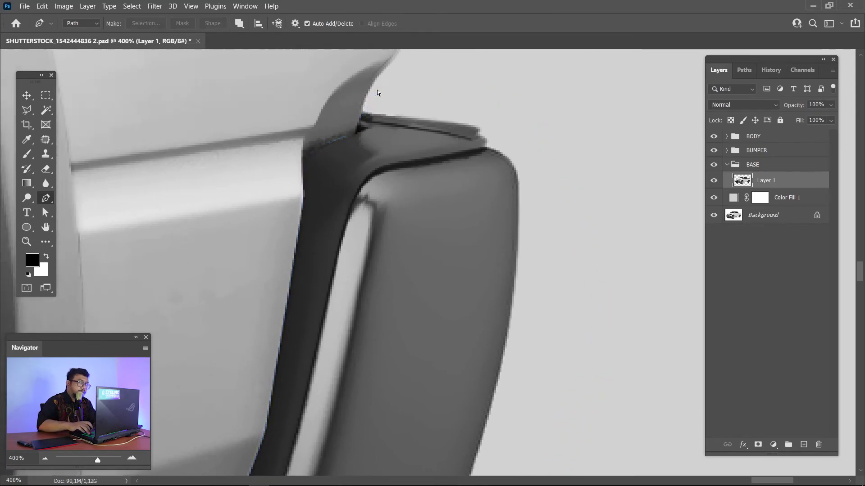
right_click(481, 186)
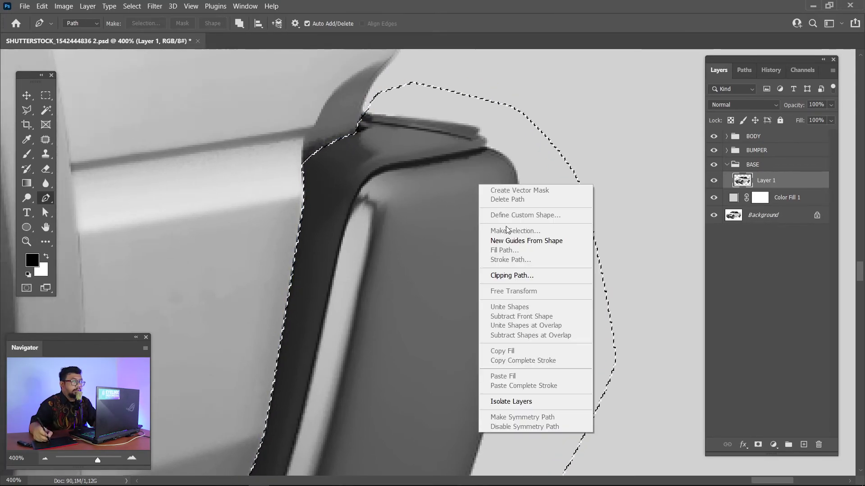
click(629, 212)
right_click(444, 228)
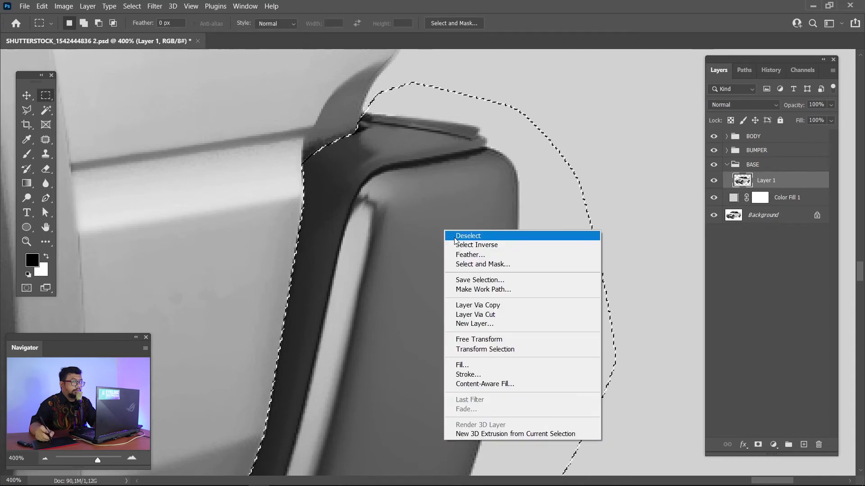
click(465, 255)
click(491, 148)
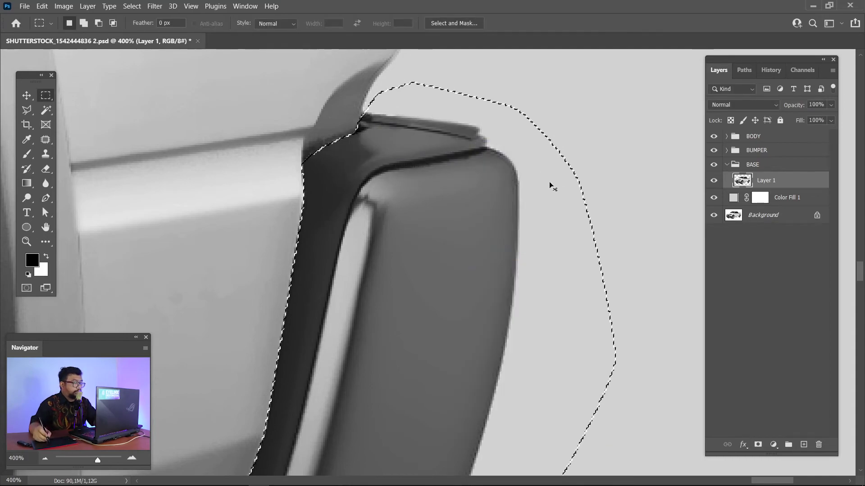
key(ctrl+c)
key(ctrl+v)
- Trace the flare's top edge, feather the selection, and copy it to Layer 38
key(p)
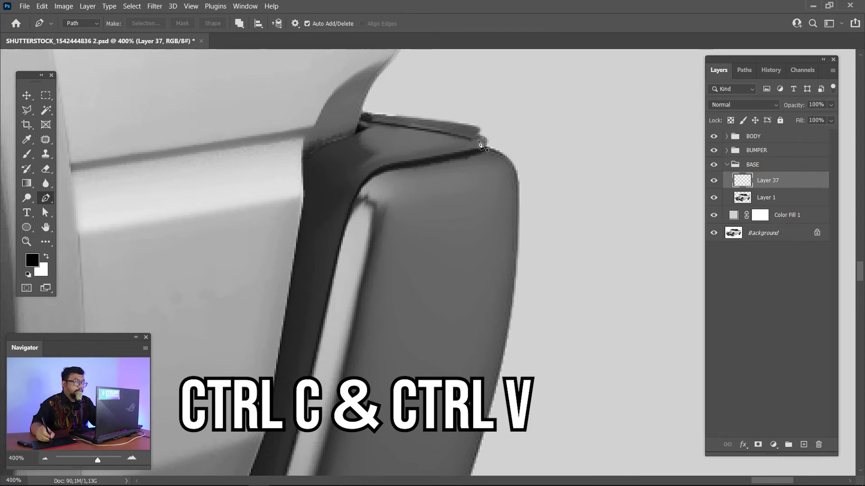
click(494, 138)
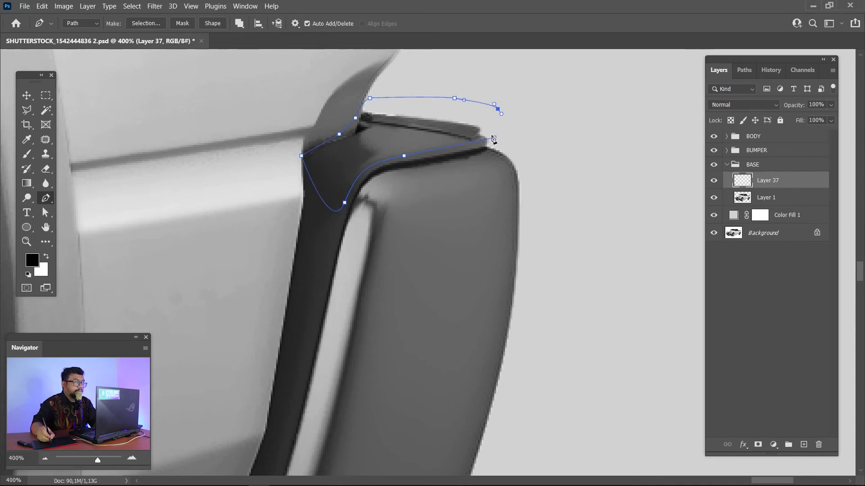
key(ctrl+Return)
key(m)
right_click(408, 136)
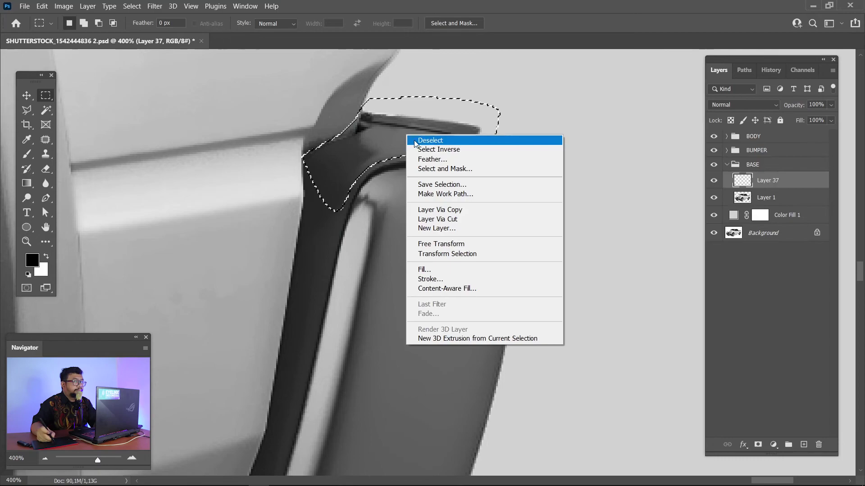
click(424, 159)
click(488, 147)
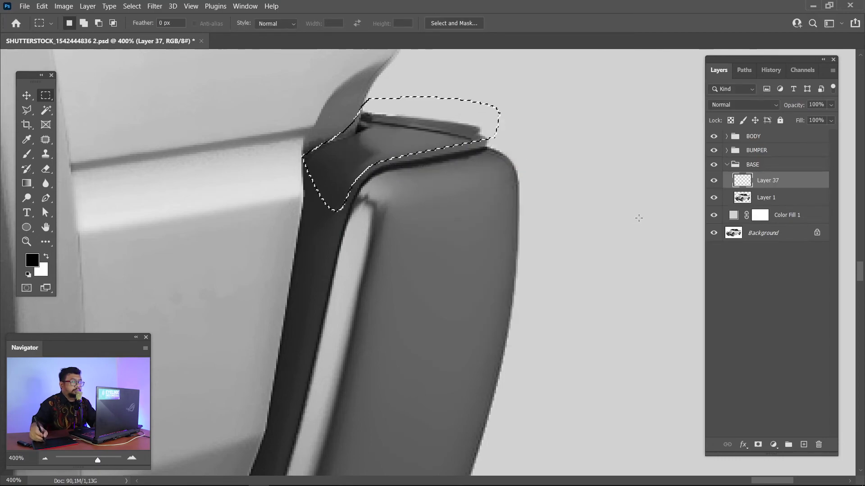
key(ctrl+j)
- Set Layer 38 to Screen with an inverted black mask, ready to paint
click(748, 108)
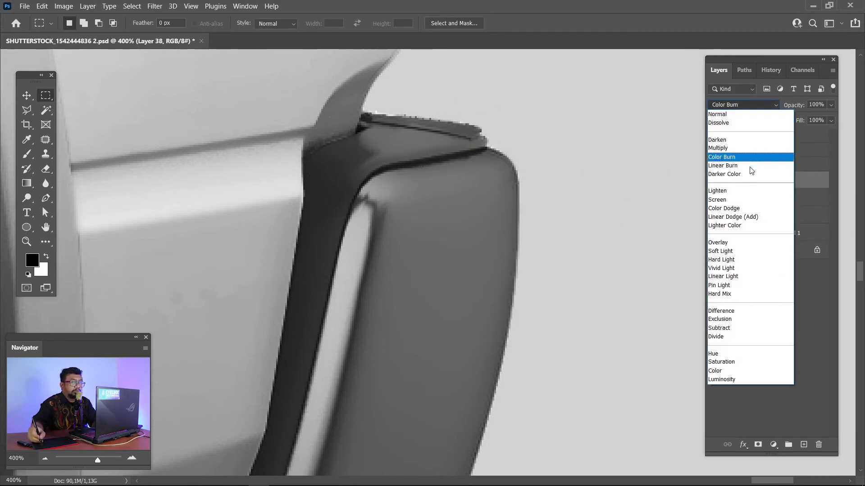
click(745, 195)
click(758, 444)
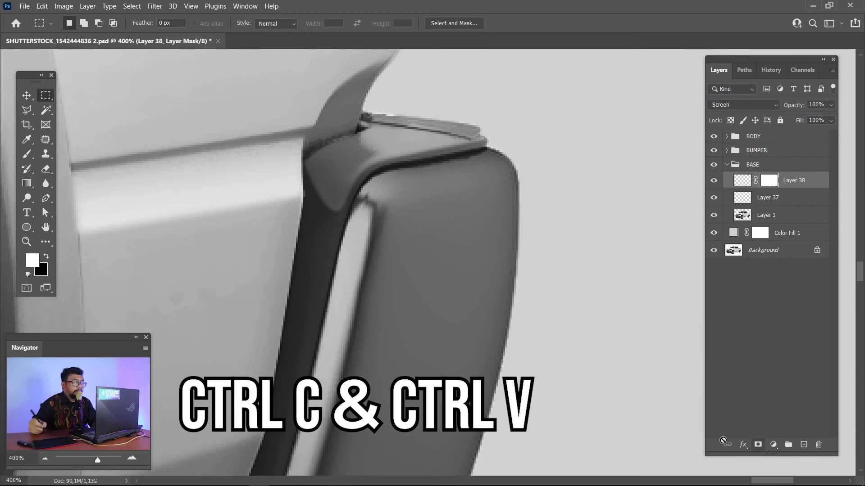
key(ctrl+i)
key(b)
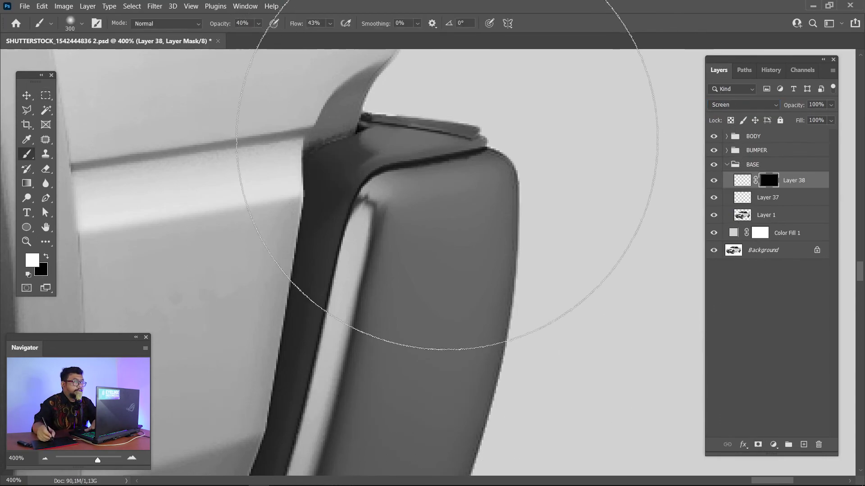
key(bracketleft)
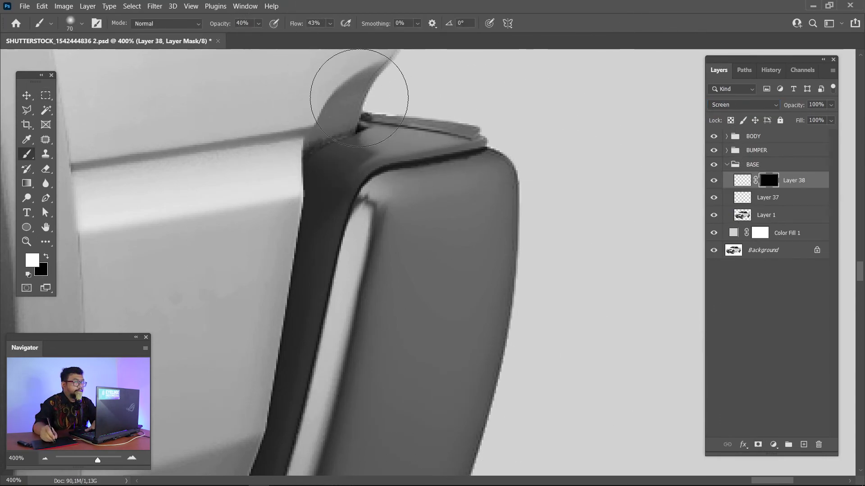
key(ctrl+minus)
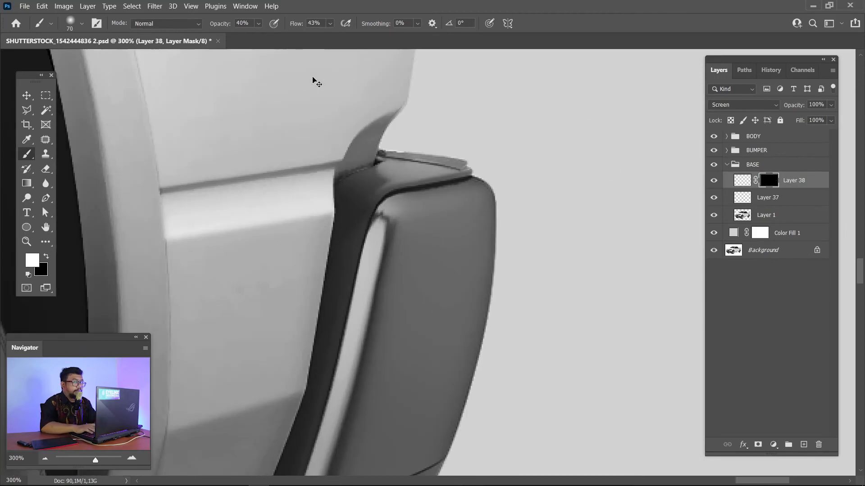
key(ctrl+minus)
key(ctrl+minus)
key(ctrl+plus)
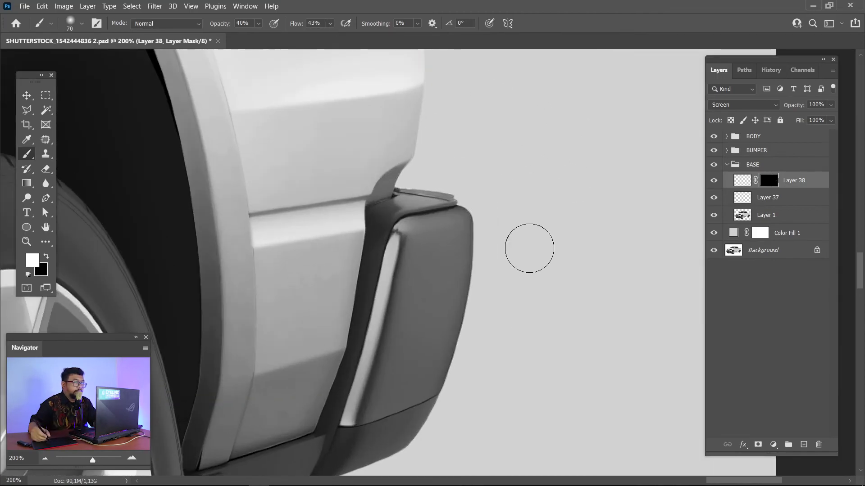
click(759, 204)
- Move Layers 37 and 38 into BUMPER > Group 2 and make Layer 37 visible
key(x)
click(731, 152)
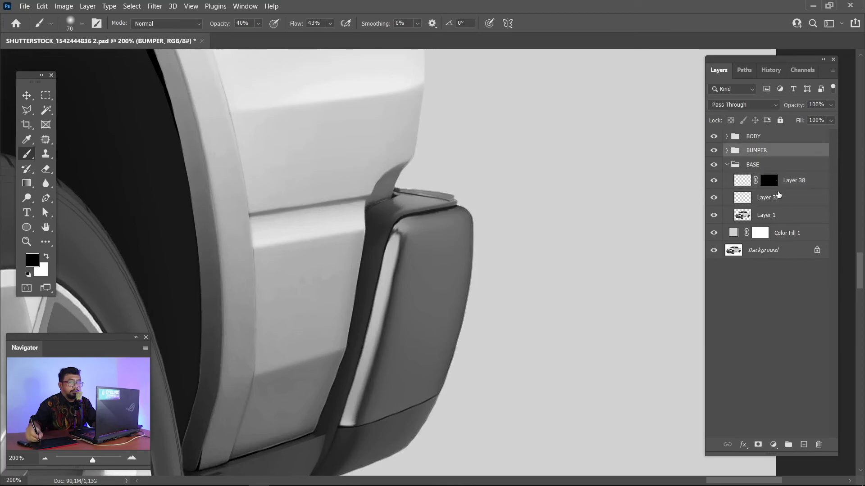
click(727, 151)
scroll(839, 288, down, 2)
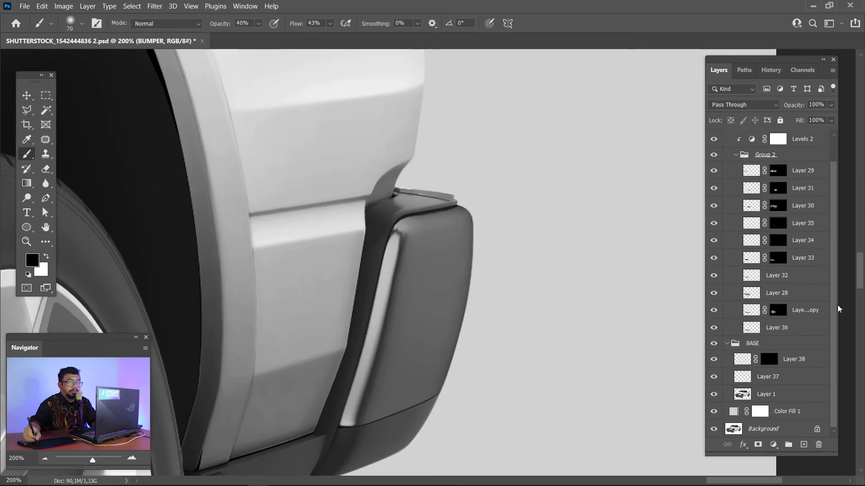
click(800, 367)
shift+click(804, 385)
drag(808, 368, 807, 341)
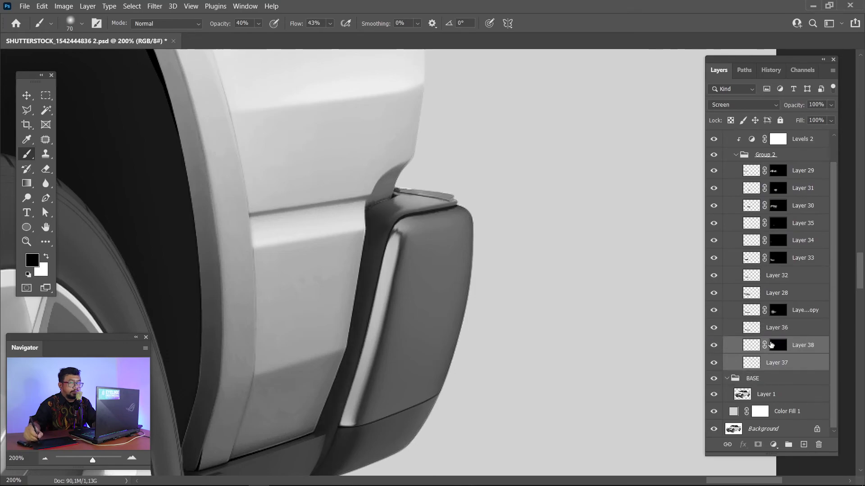
click(713, 363)
- Shade the flare's lower part using a Multiply copy of Layer 37 behind an inverted mask
click(776, 365)
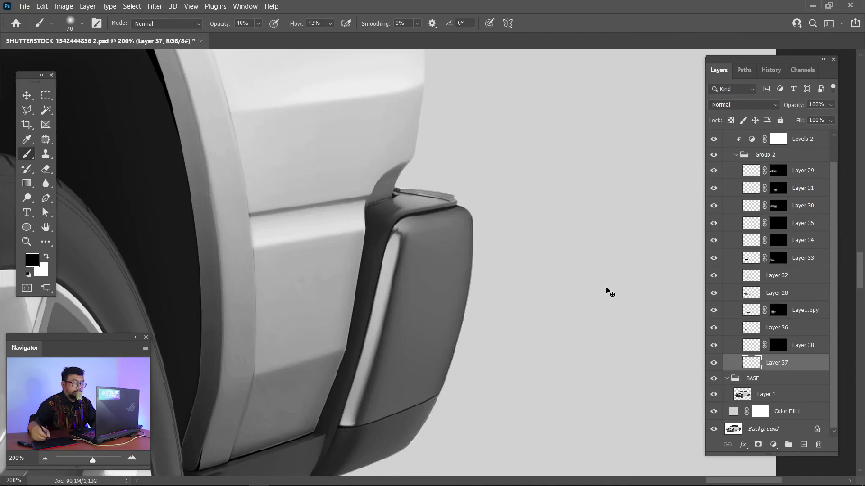
ctrl+click(748, 365)
key(ctrl+d)
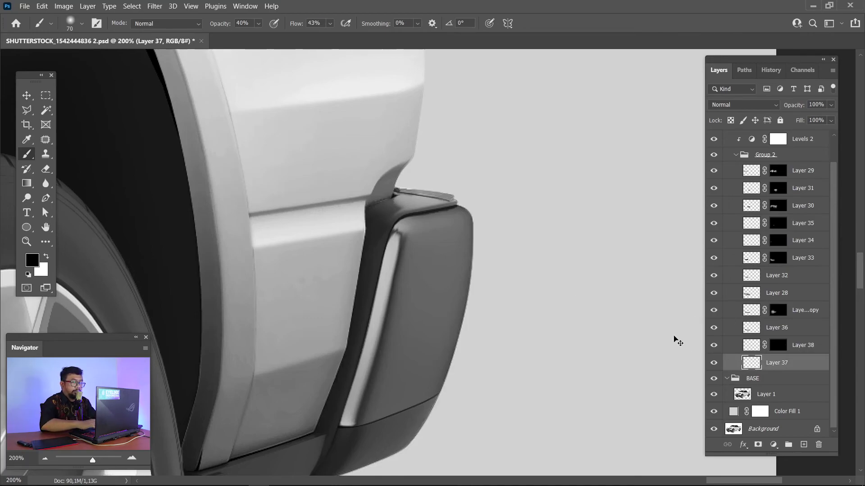
key(ctrl+j)
click(743, 104)
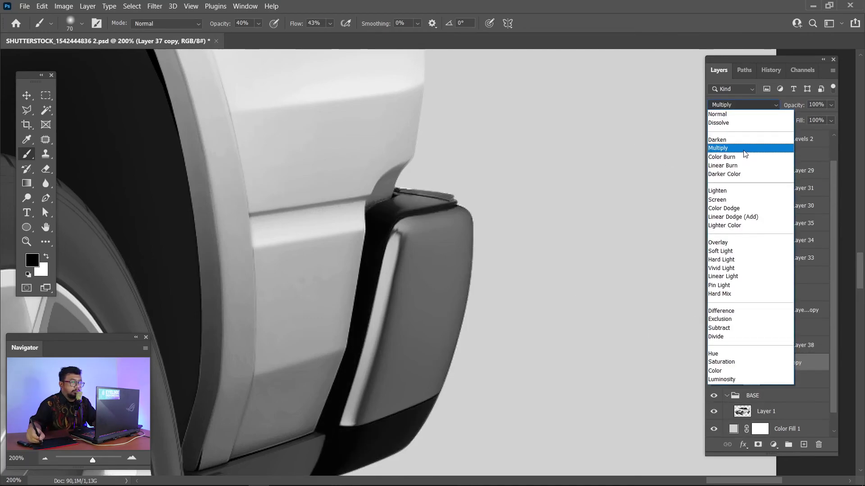
click(738, 146)
drag(672, 241, 652, 141)
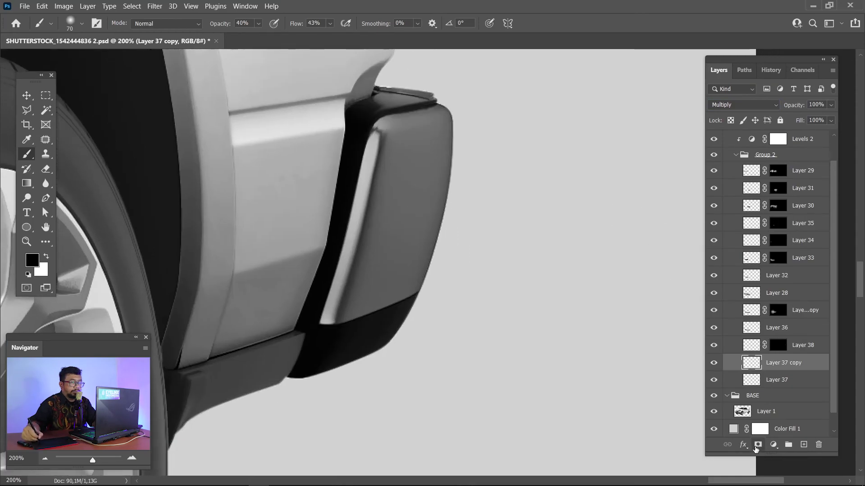
click(758, 444)
key(ctrl+i)
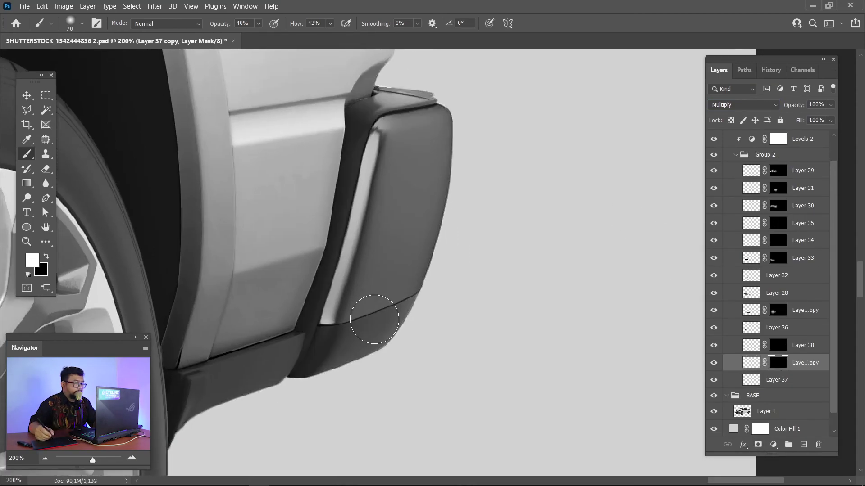
mouse_move(365, 360)
mouse_down()
mouse_move(432, 303)
mouse_move(319, 407)
mouse_up()
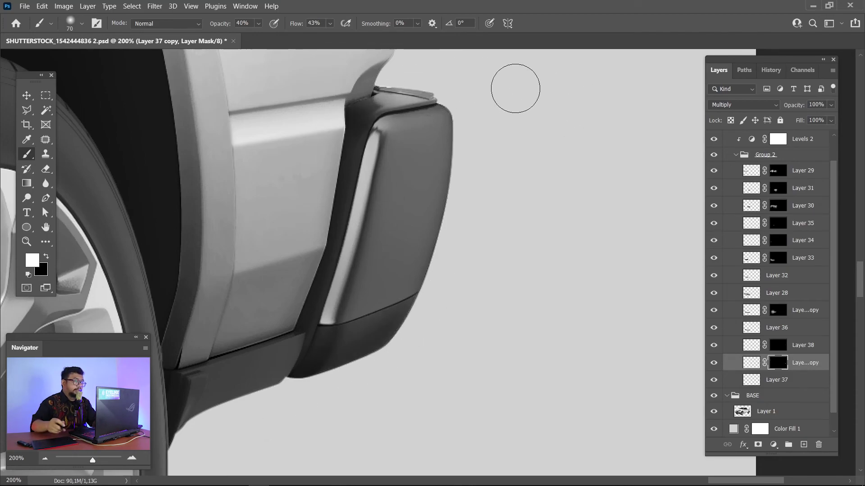
- Collapse Group 2 and the BUMPER group, viewing the whole truck
key(ctrl+0)
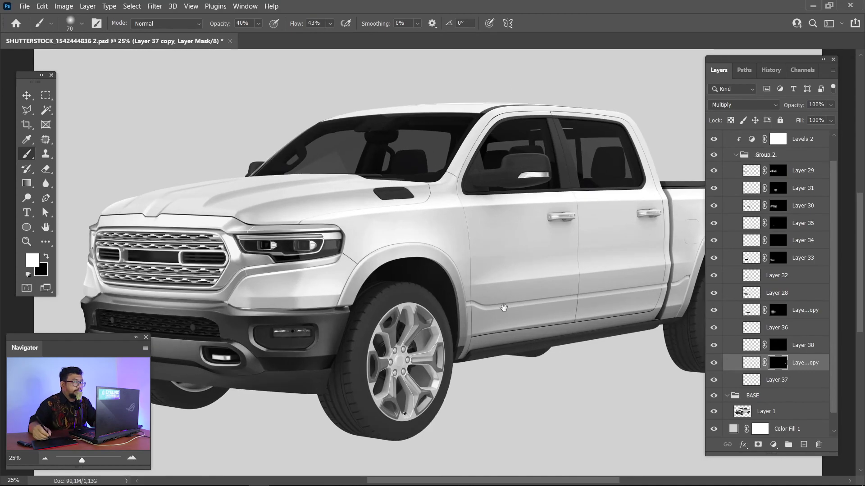
drag(694, 254, 541, 240)
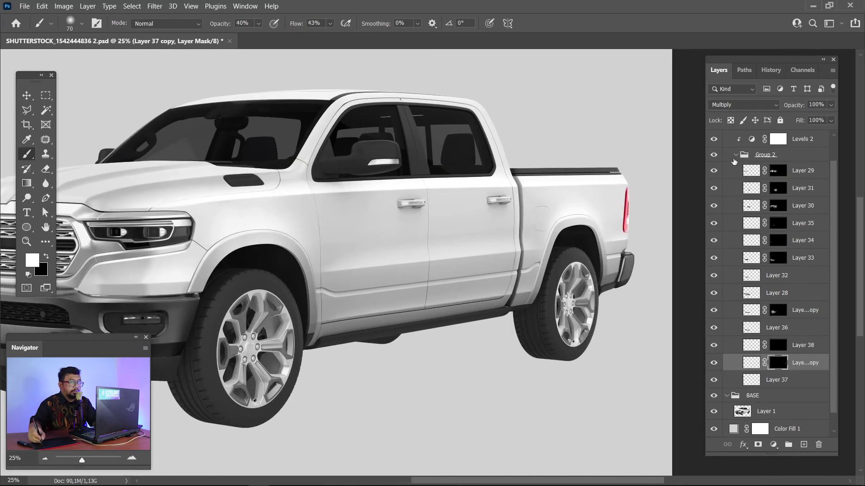
click(735, 156)
click(727, 151)
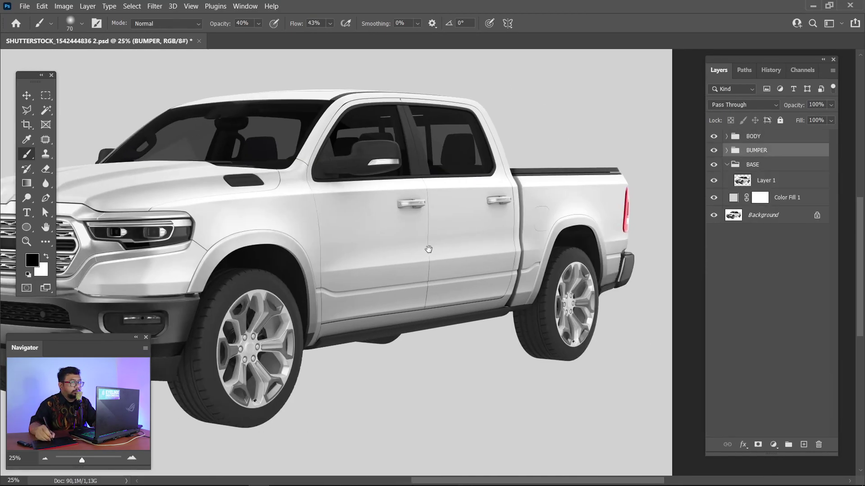
mouse_move(273, 262)
mouse_down()
mouse_move(570, 223)
mouse_move(573, 211)
mouse_up()
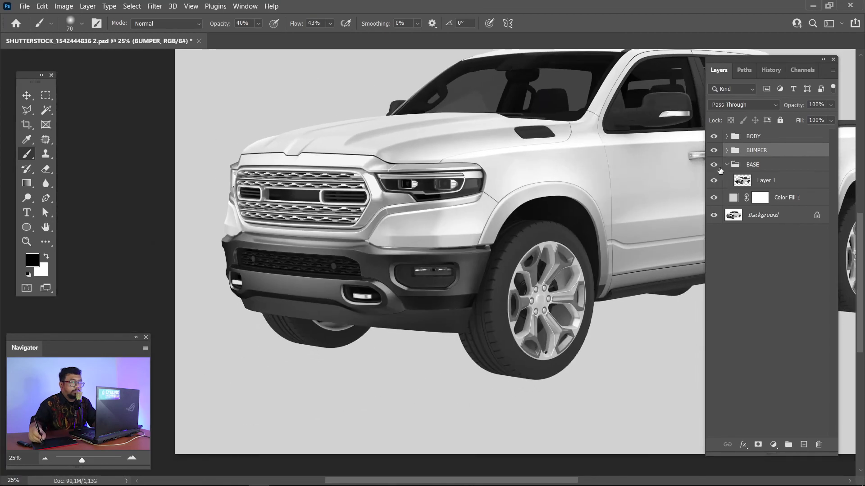